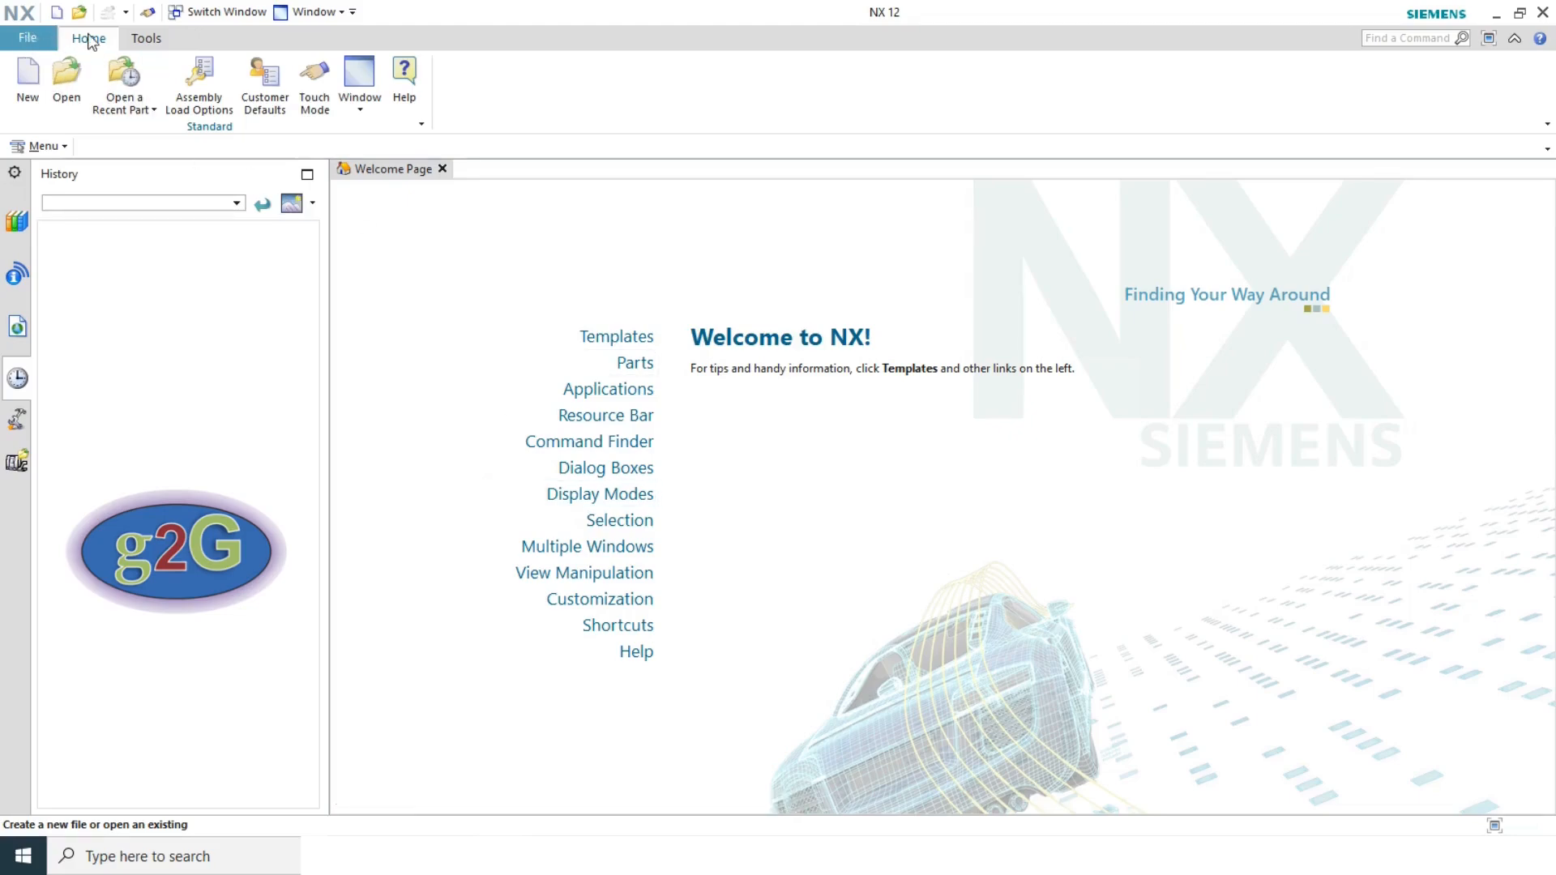
click(29, 38)
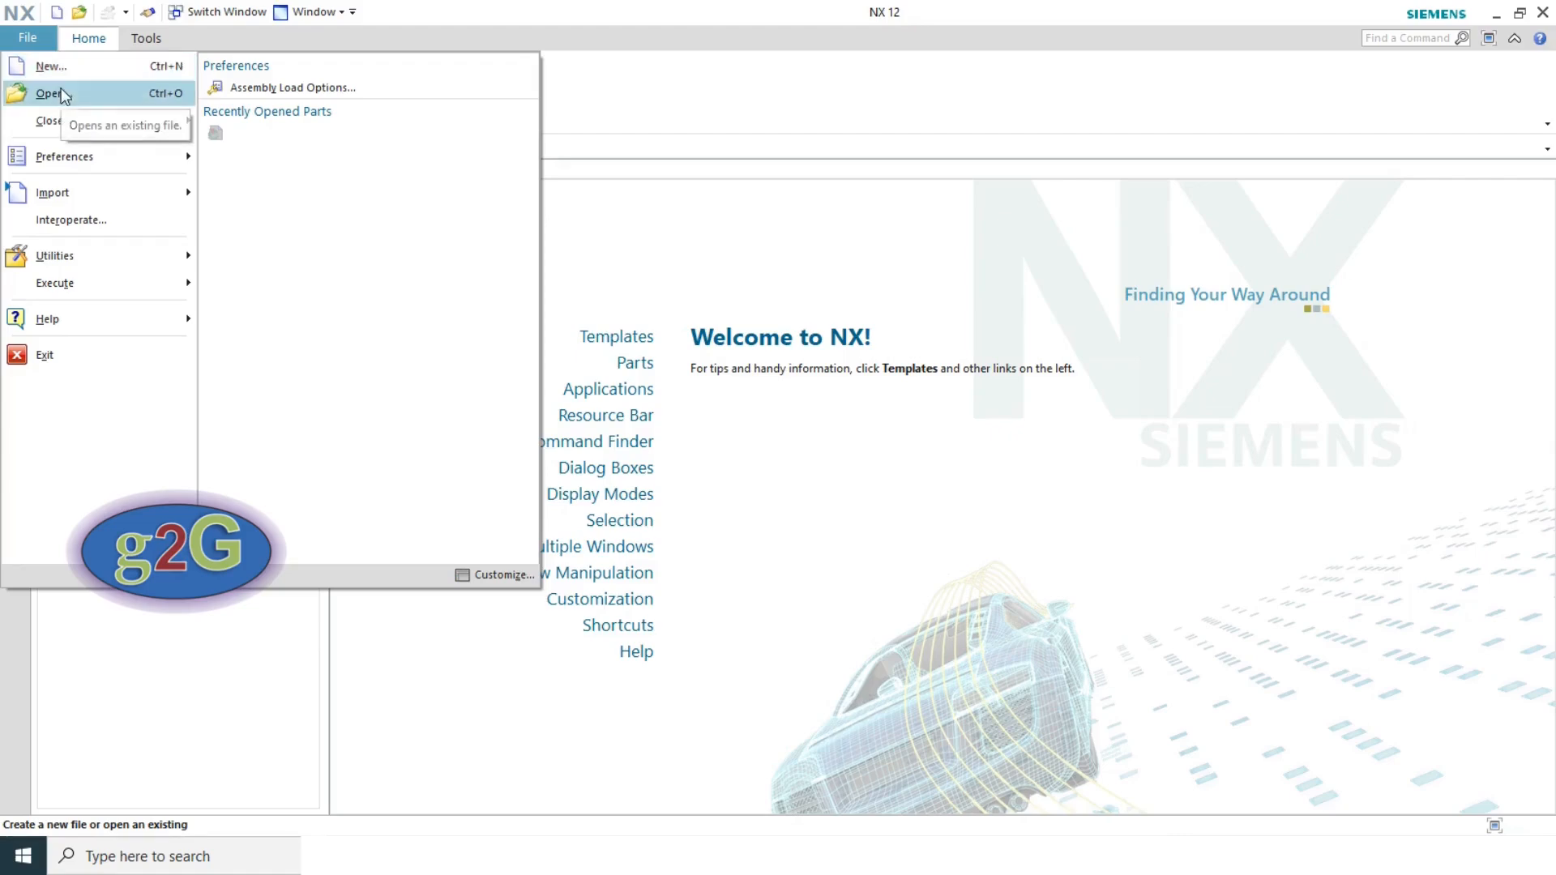
mouse_move(81, 132)
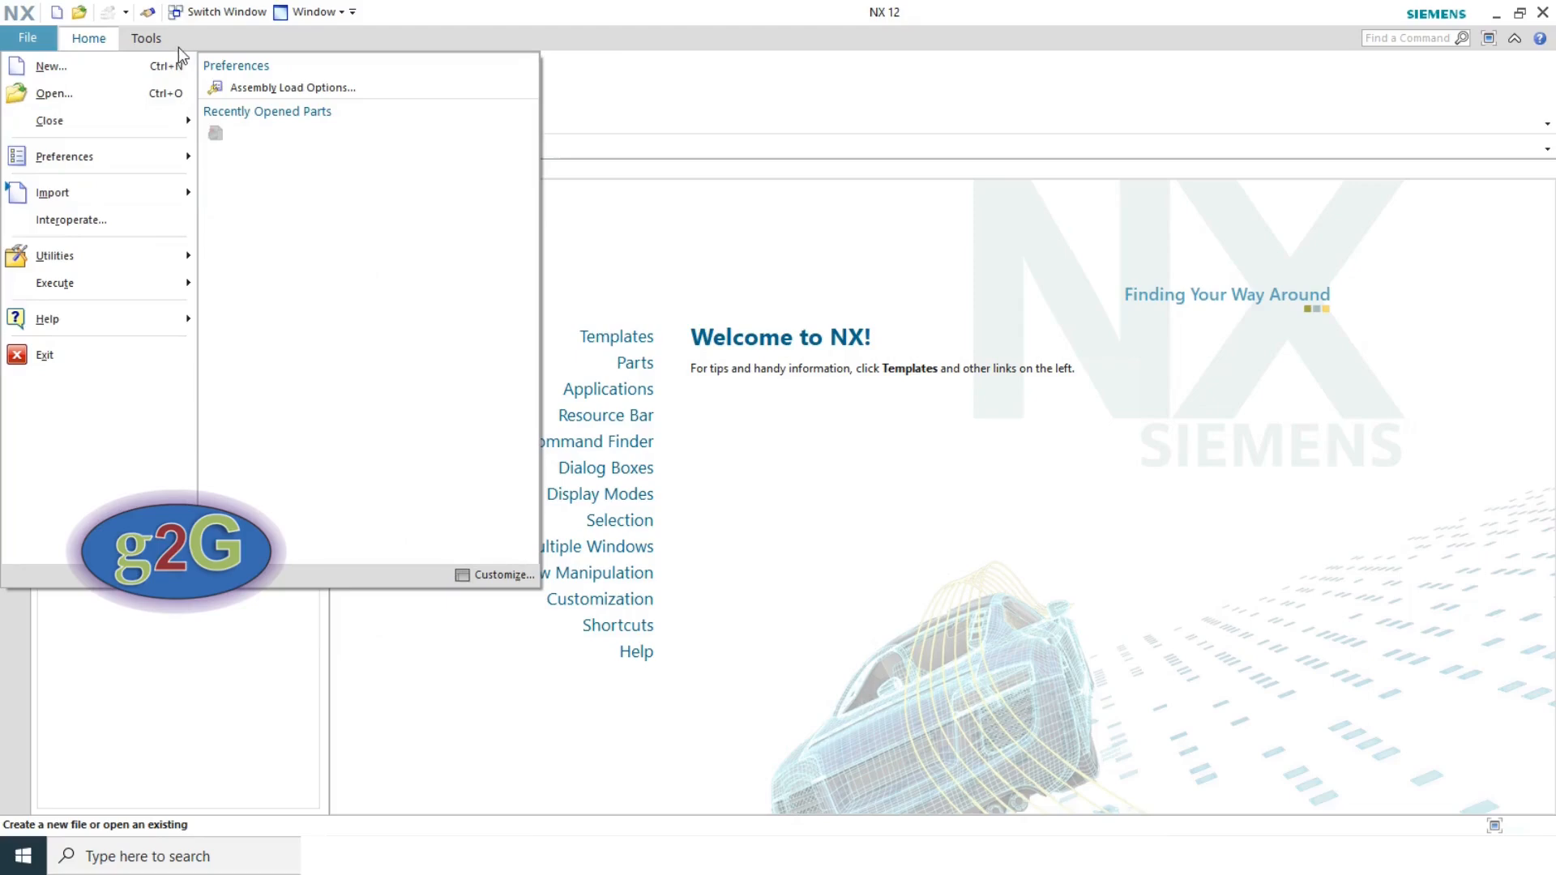
click(90, 43)
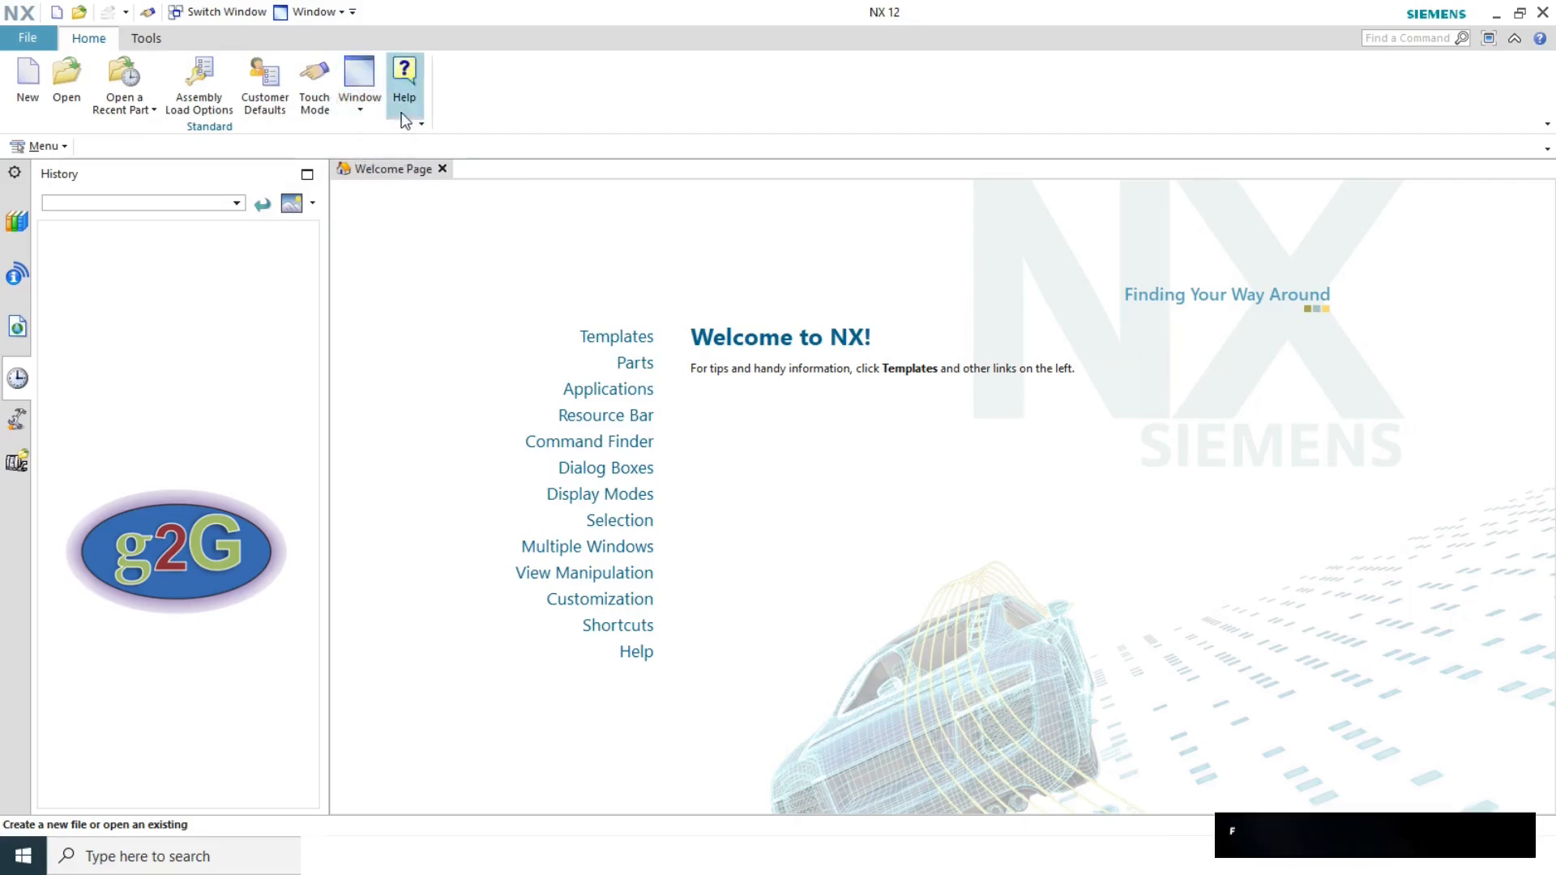
click(145, 40)
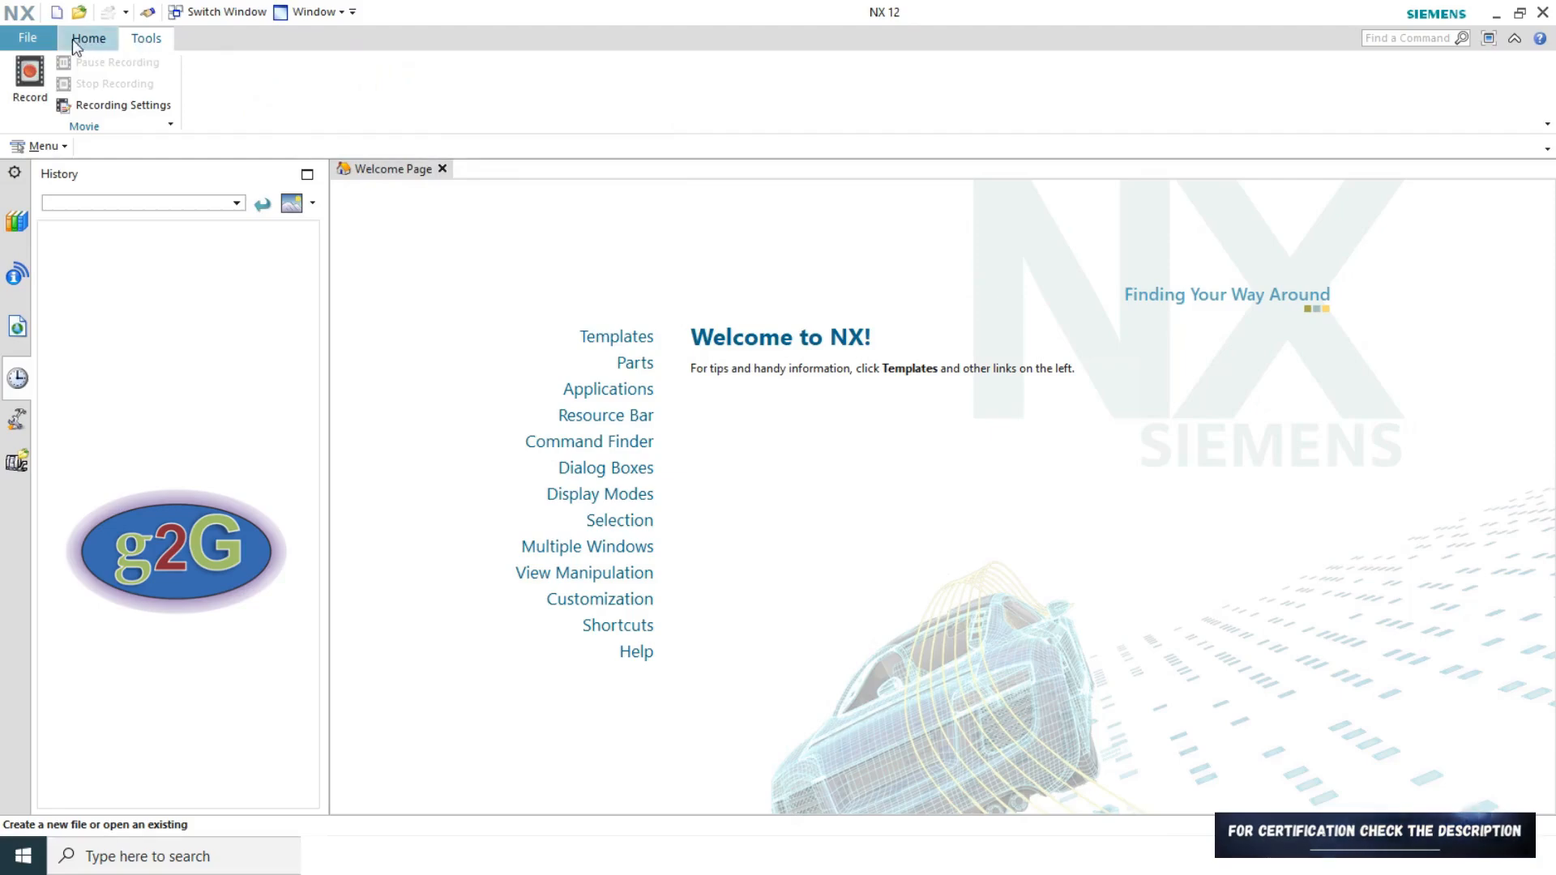
click(94, 38)
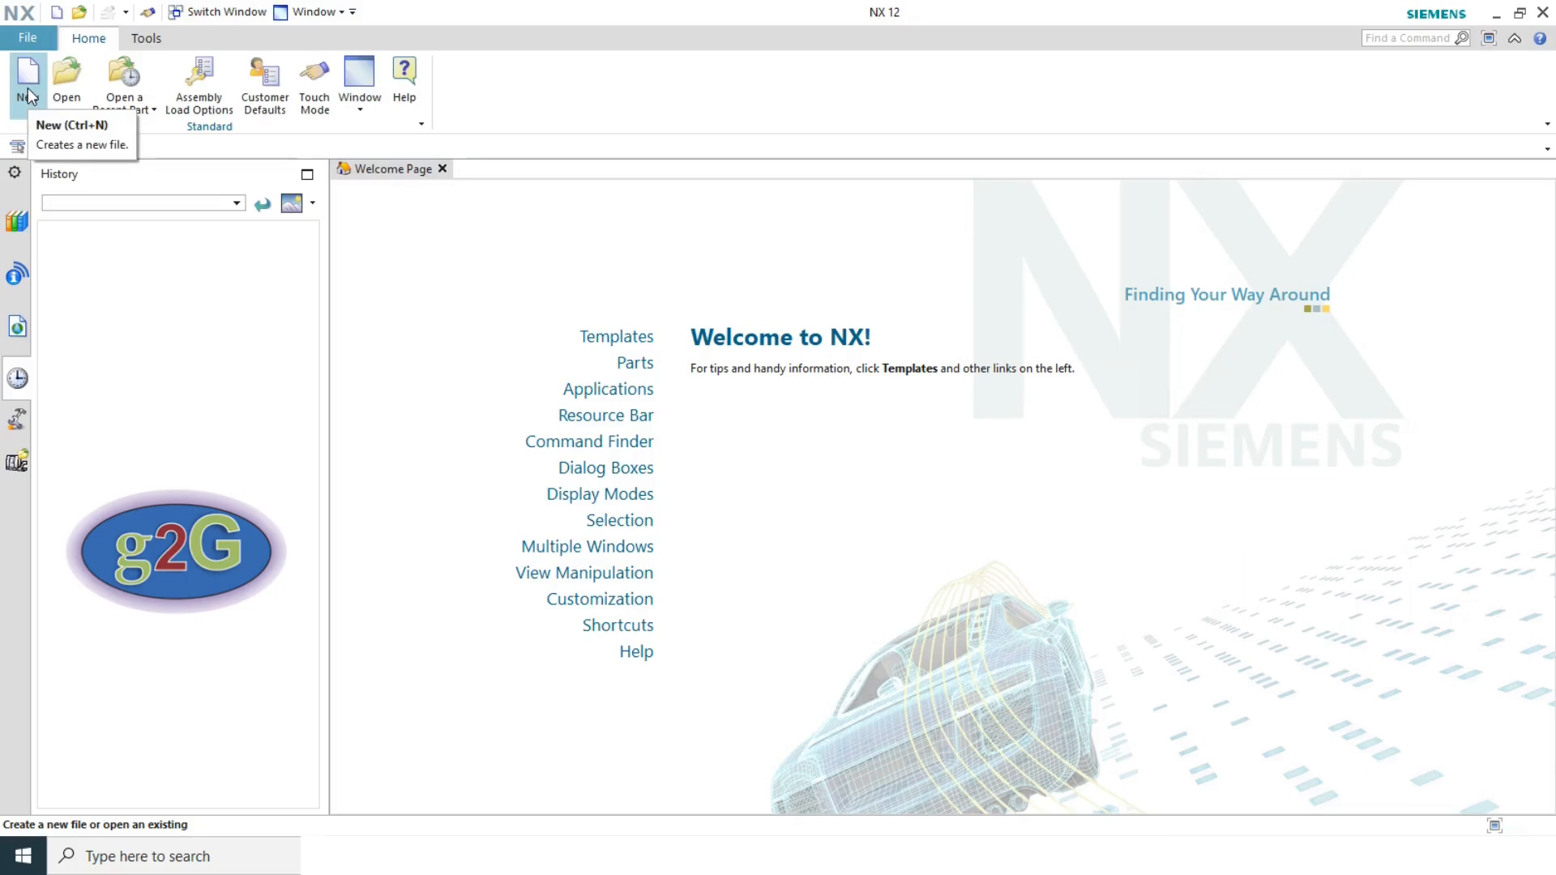
- Start a new file with the Model template and set the template units to Millimeters
click(36, 42)
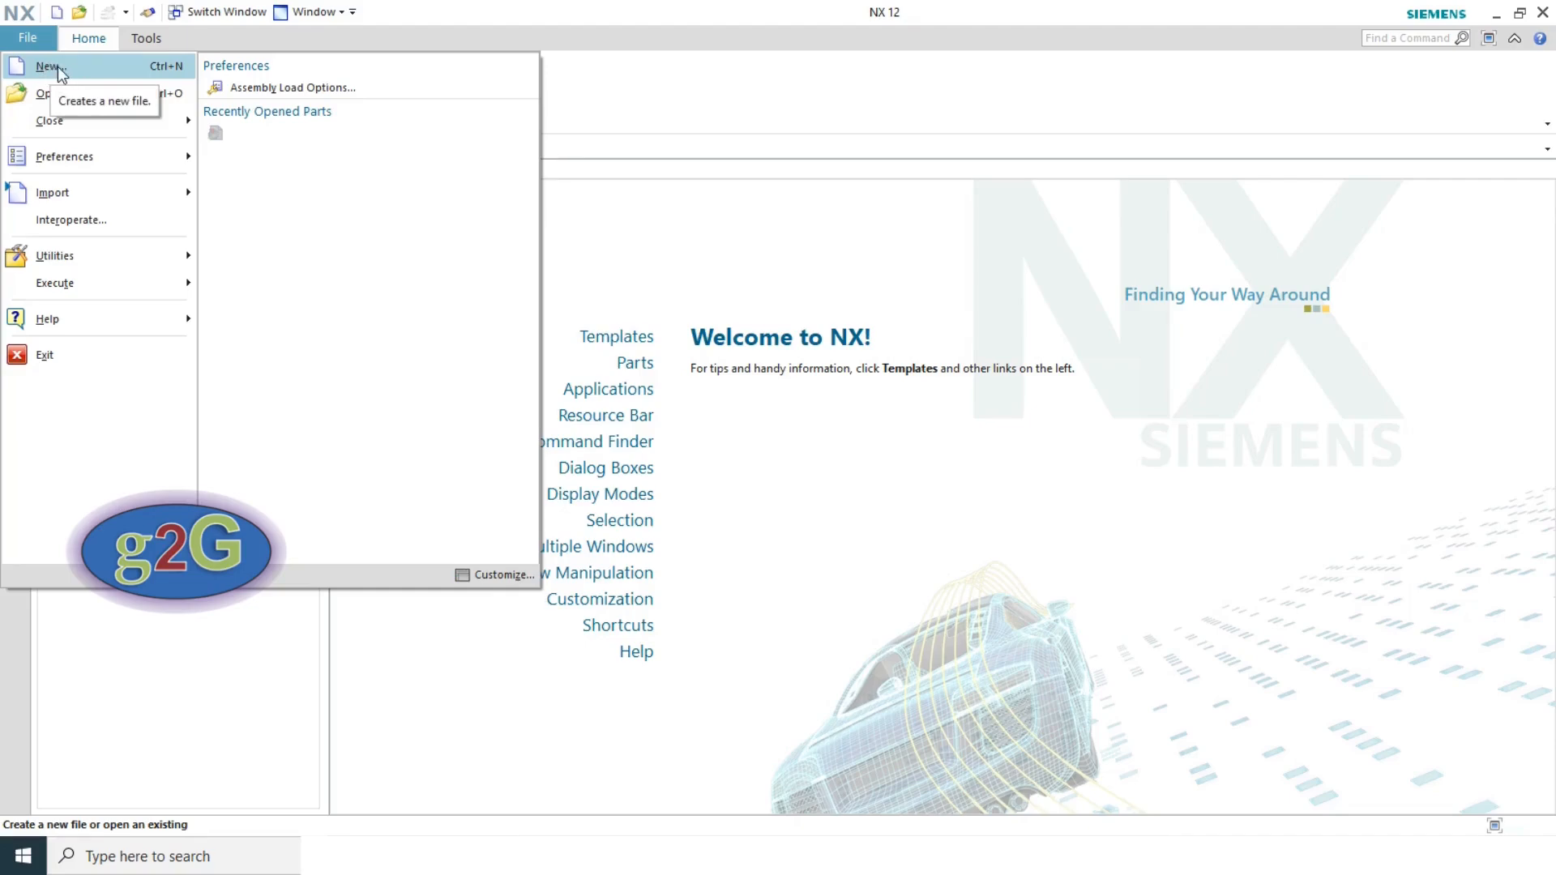
click(60, 68)
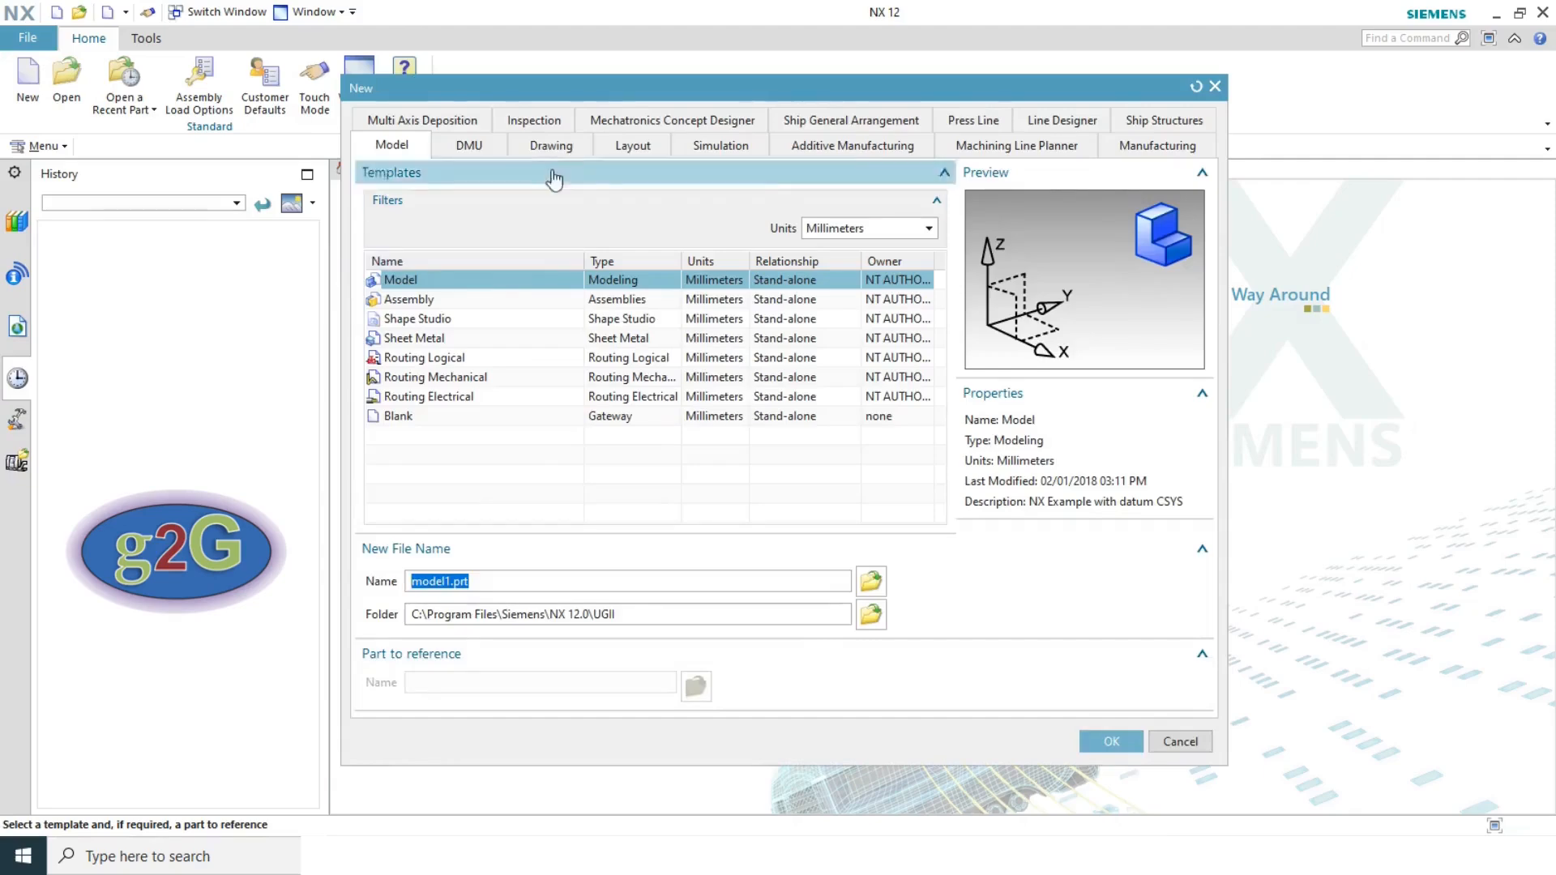
drag(529, 86, 402, 72)
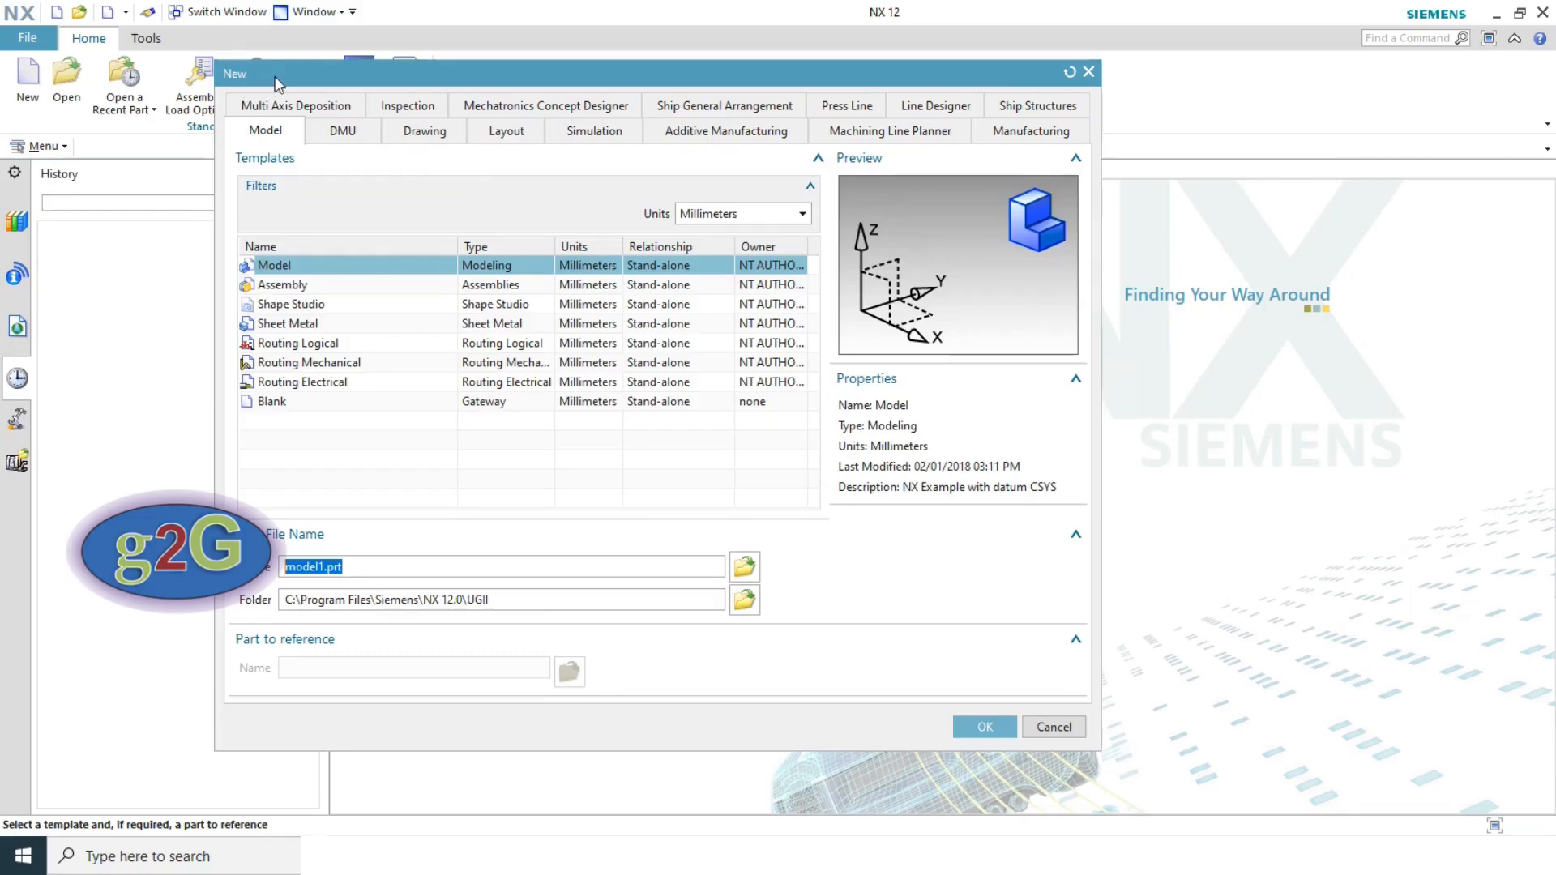
drag(280, 81, 282, 62)
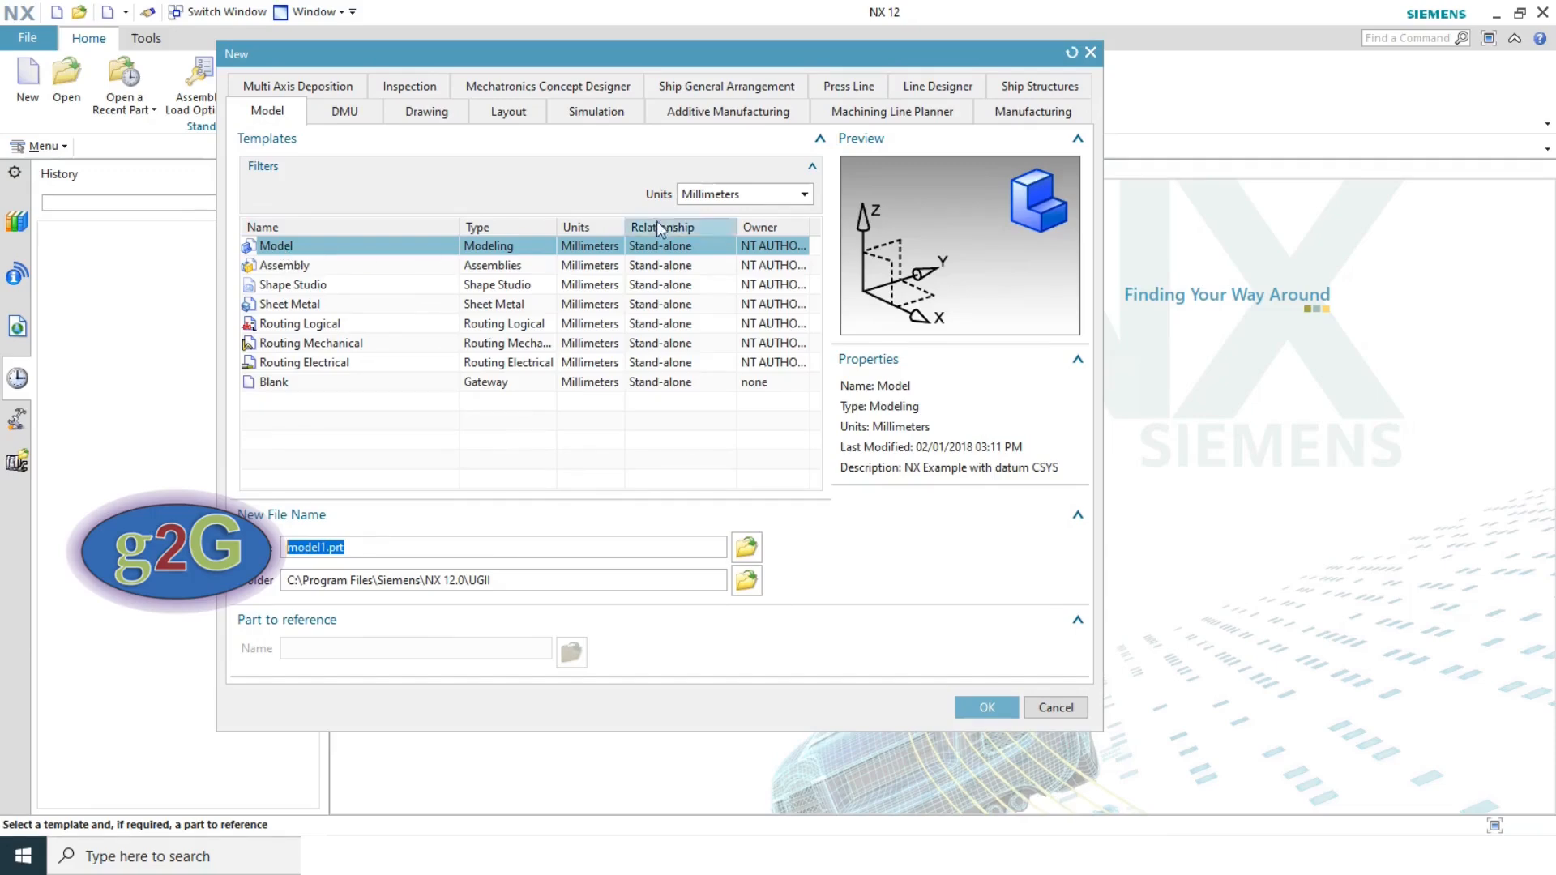
click(722, 199)
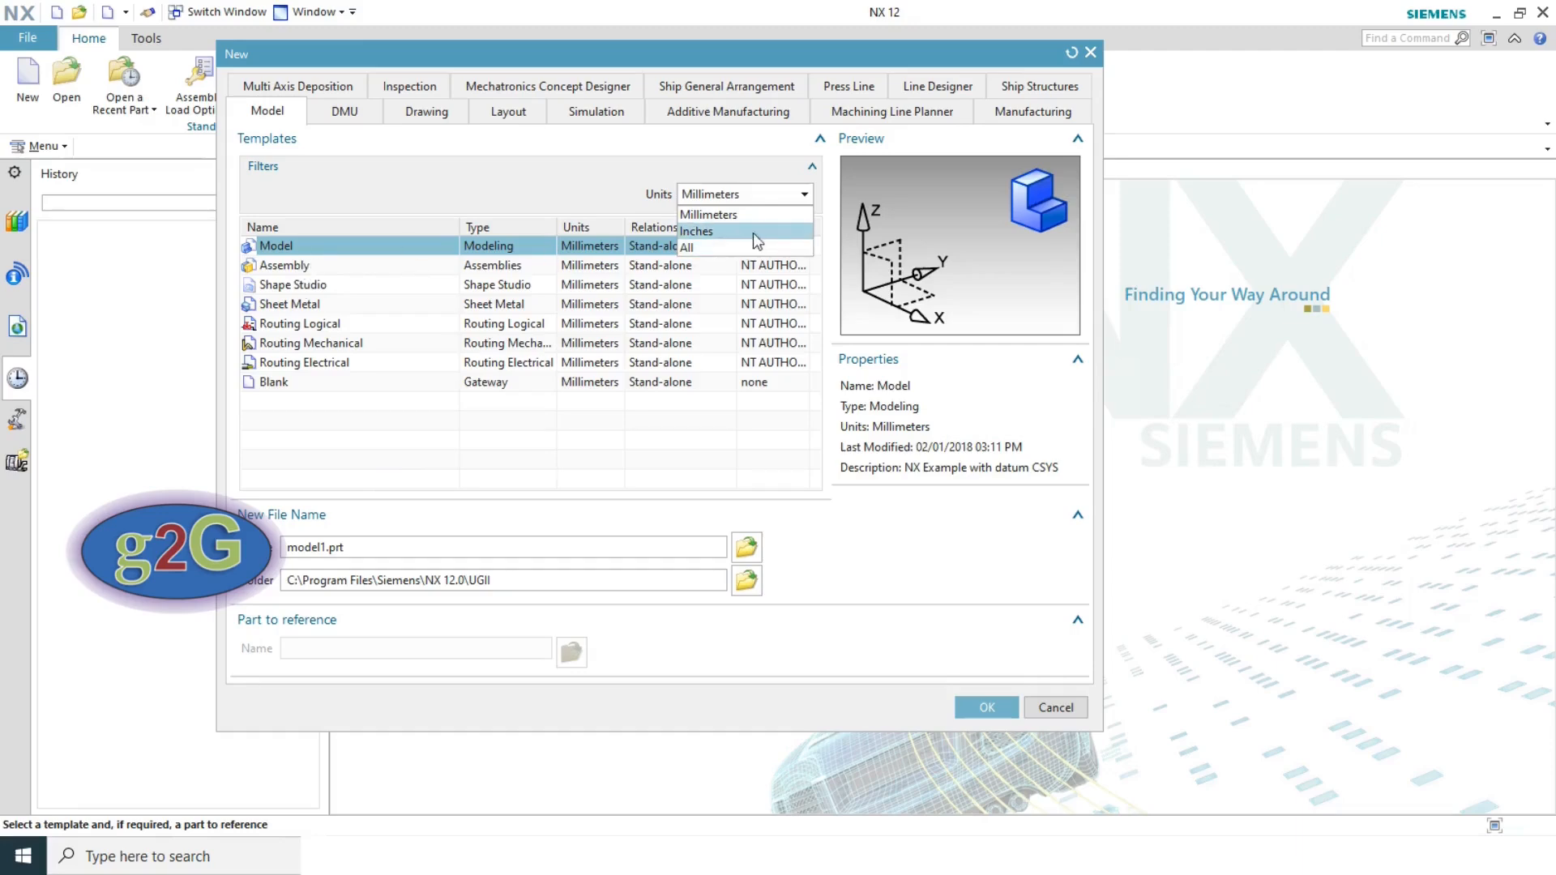
click(718, 215)
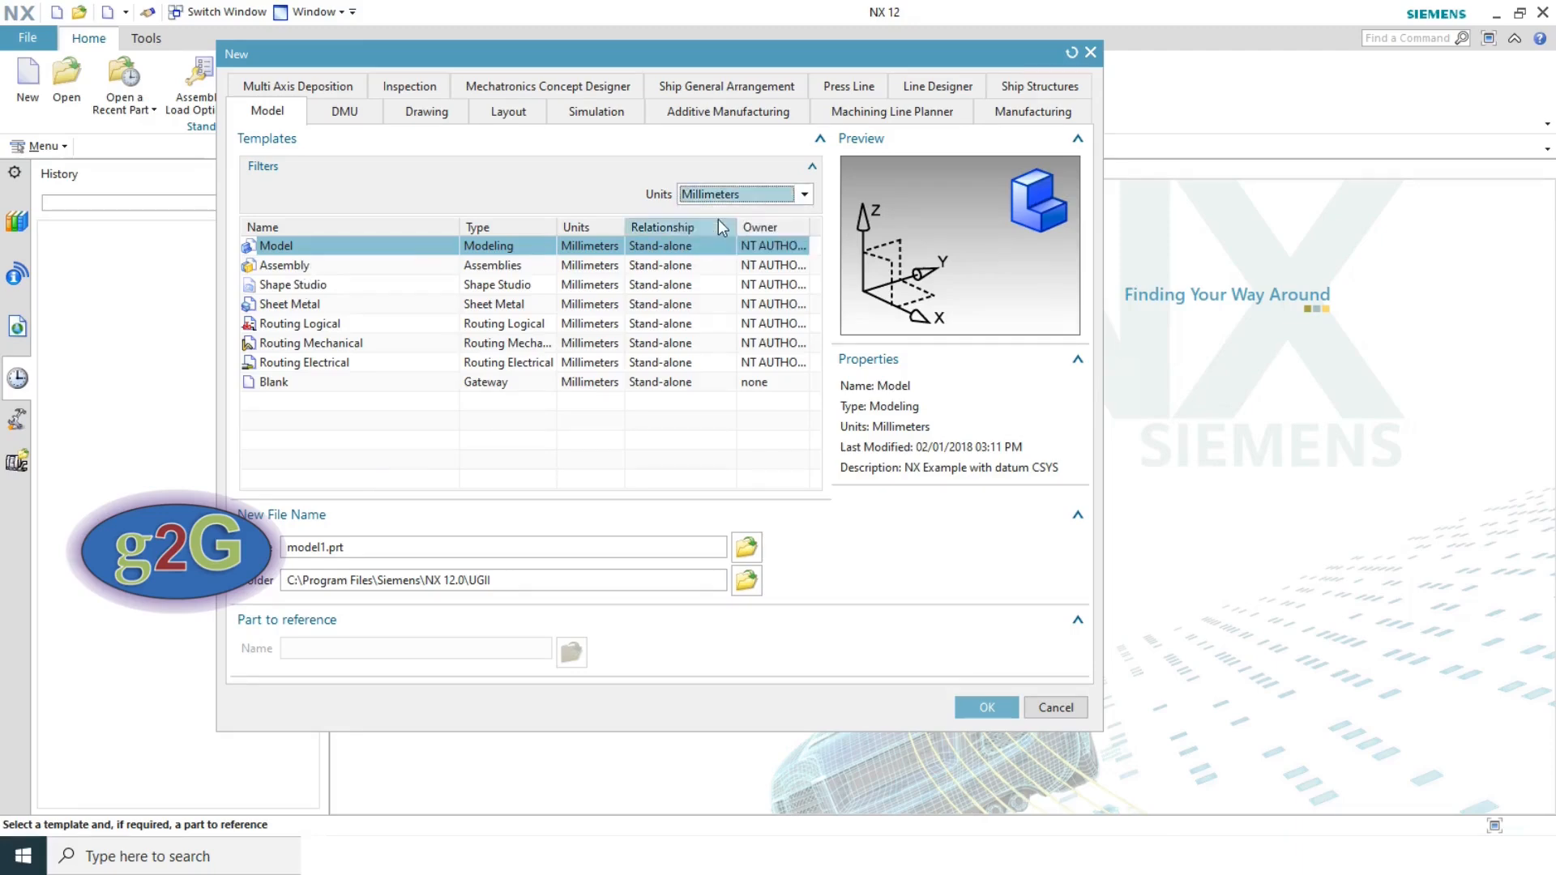
- Name the new model file Part1.prt
click(325, 547)
key(BackSpace)
key(BackSpace)
key(BackSpace)
key(BackSpace)
key(BackSpace)
key(BackSpace)
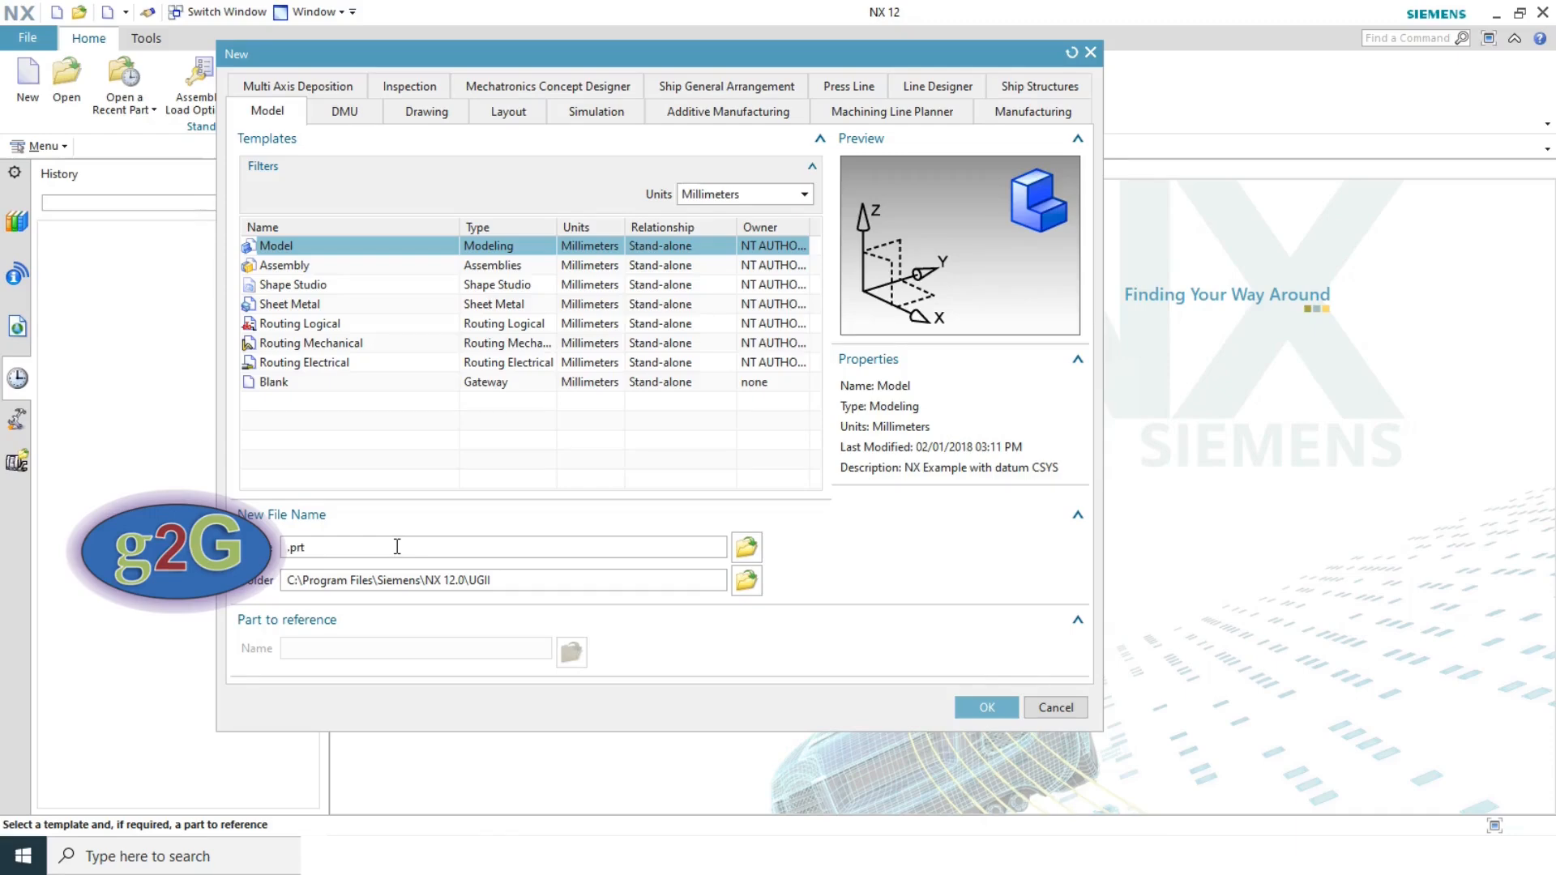
text(Part1)
- Set the new file's folder to the Desktop and create the part
click(746, 580)
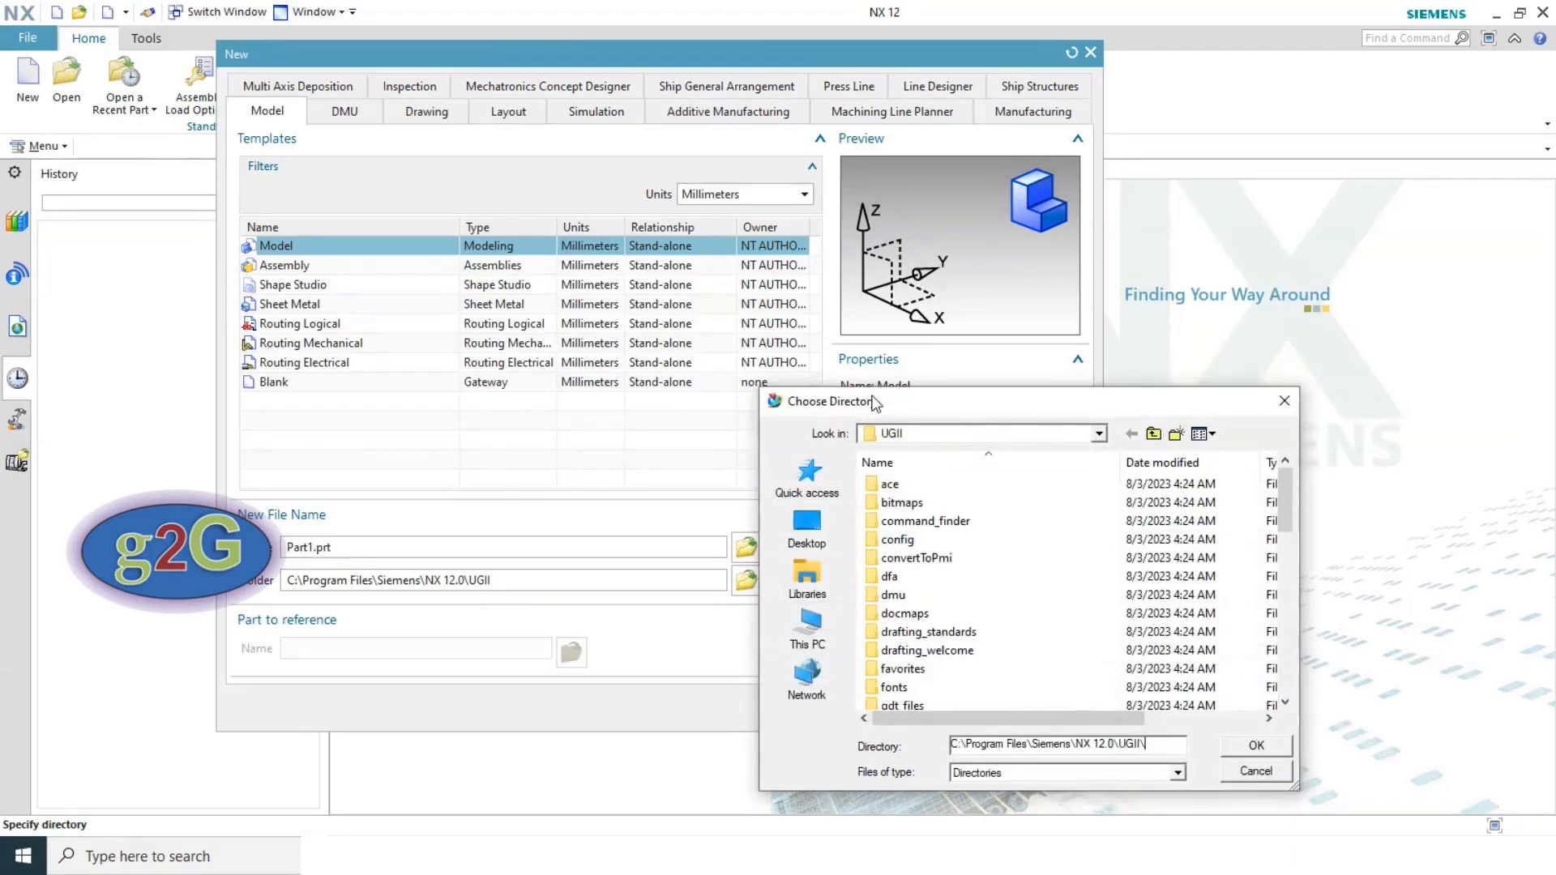
drag(877, 405, 667, 291)
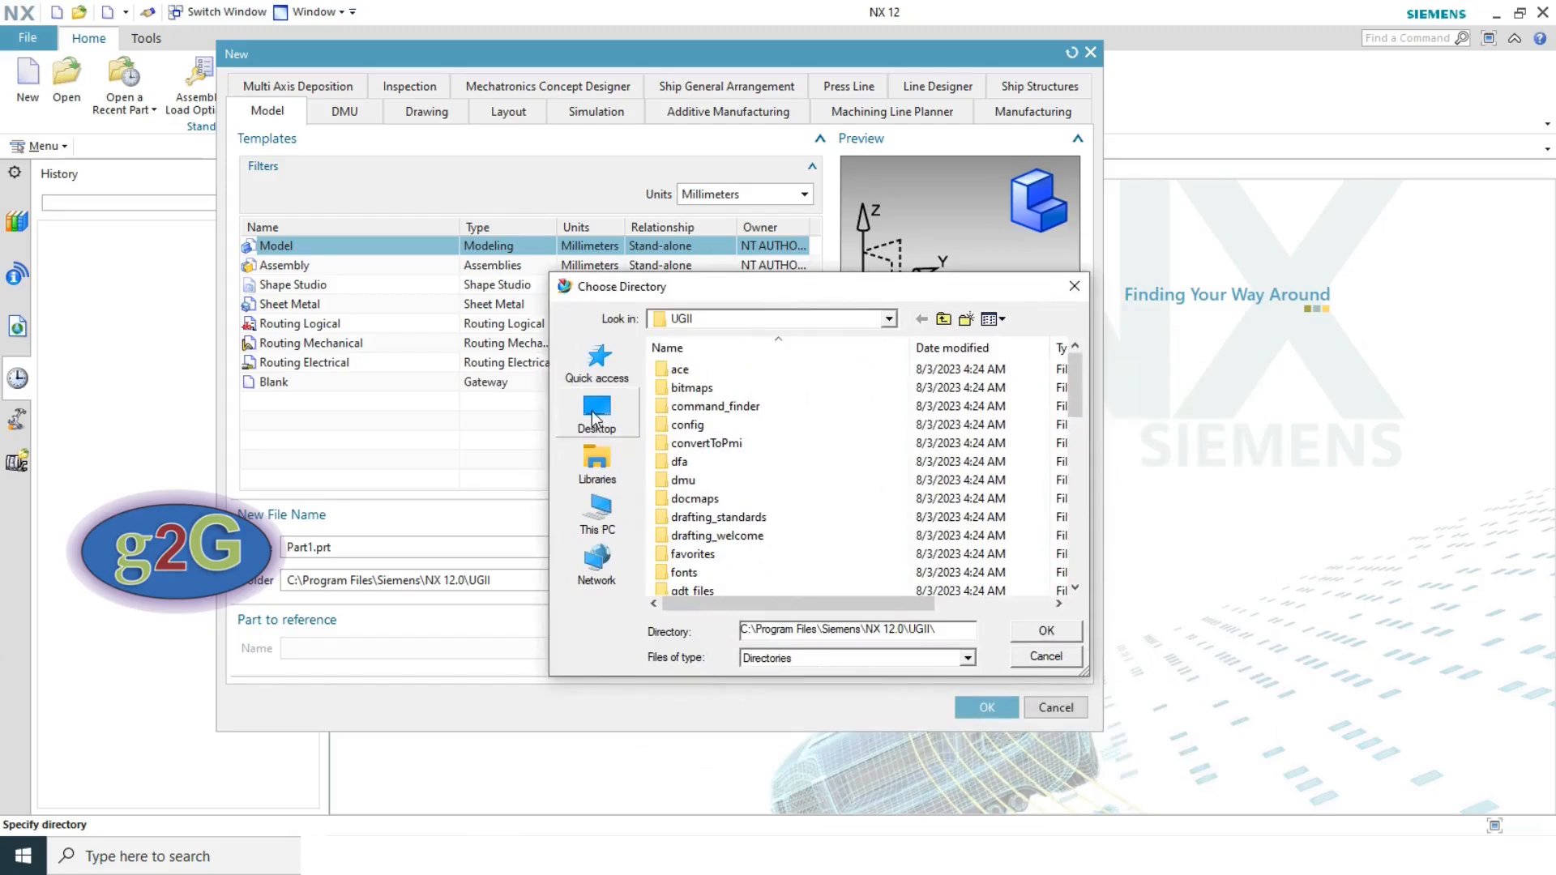
click(595, 415)
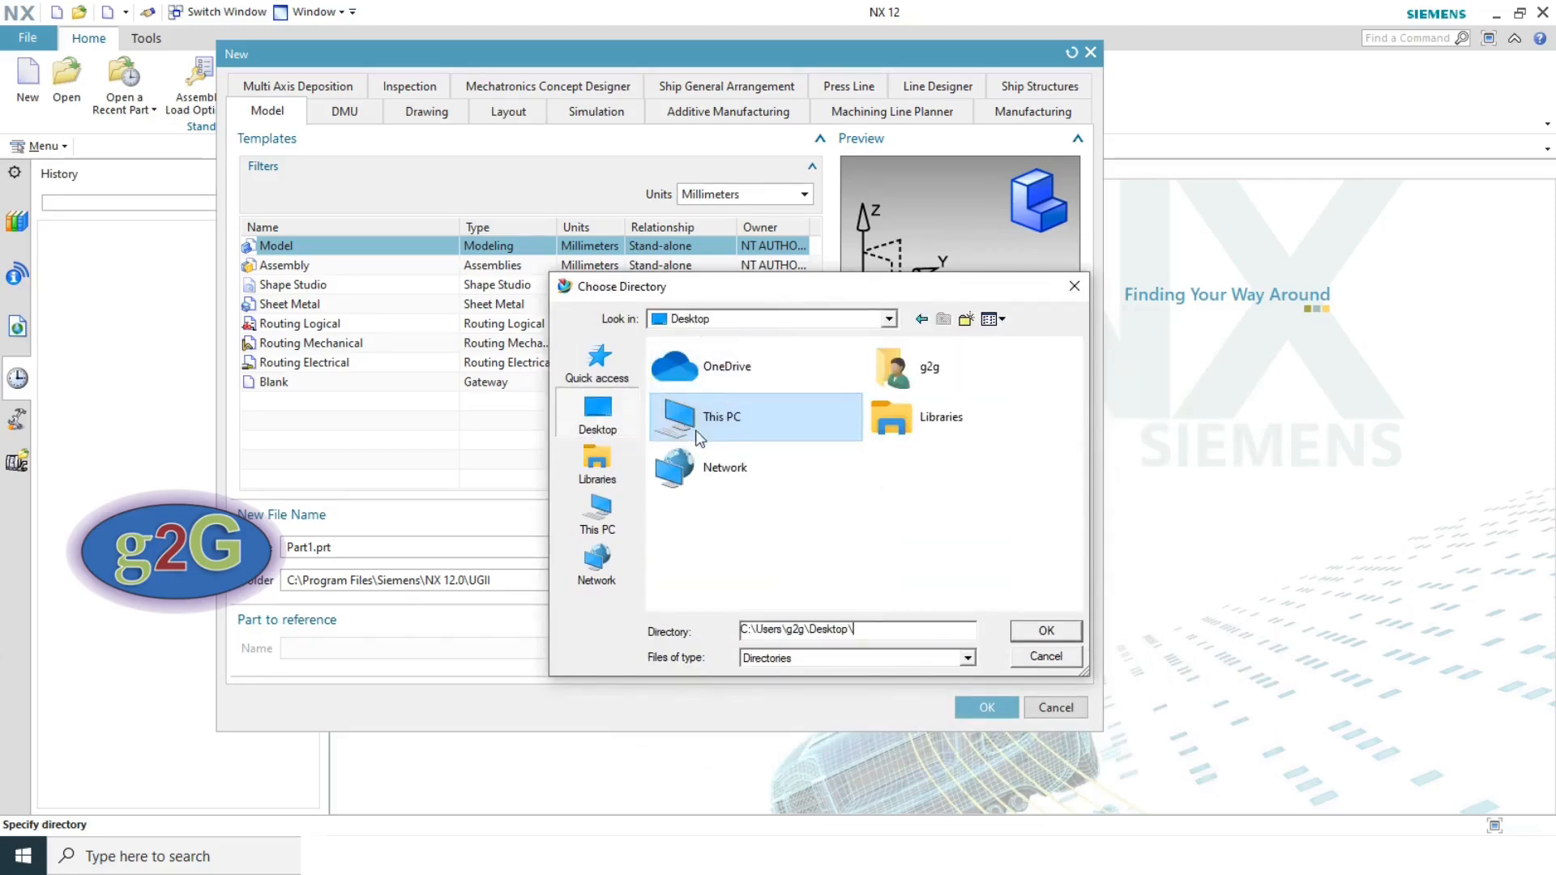
click(910, 629)
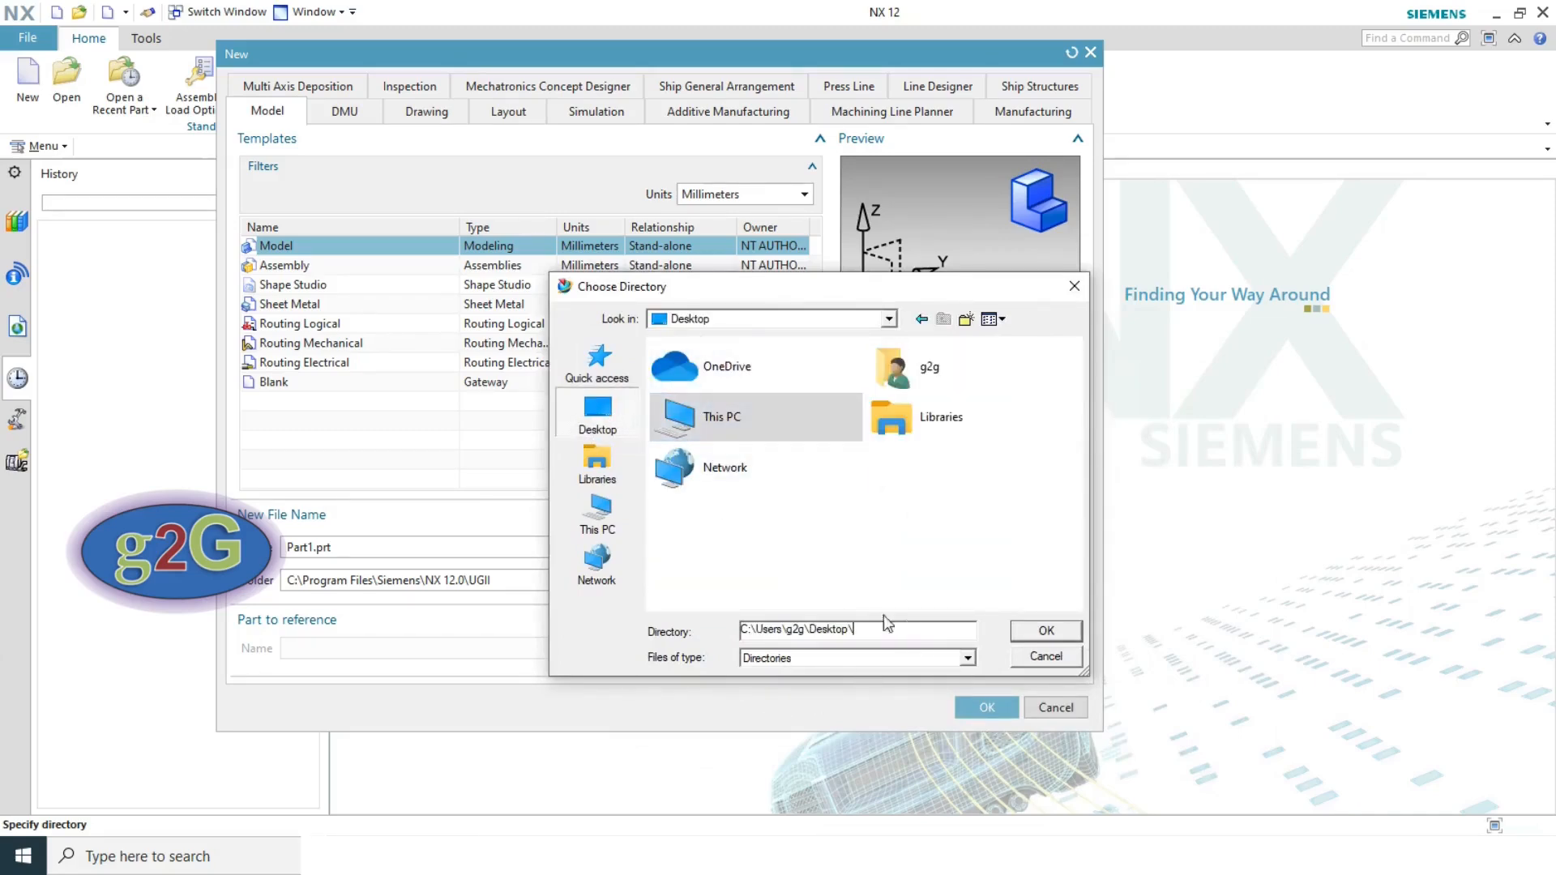
click(1049, 630)
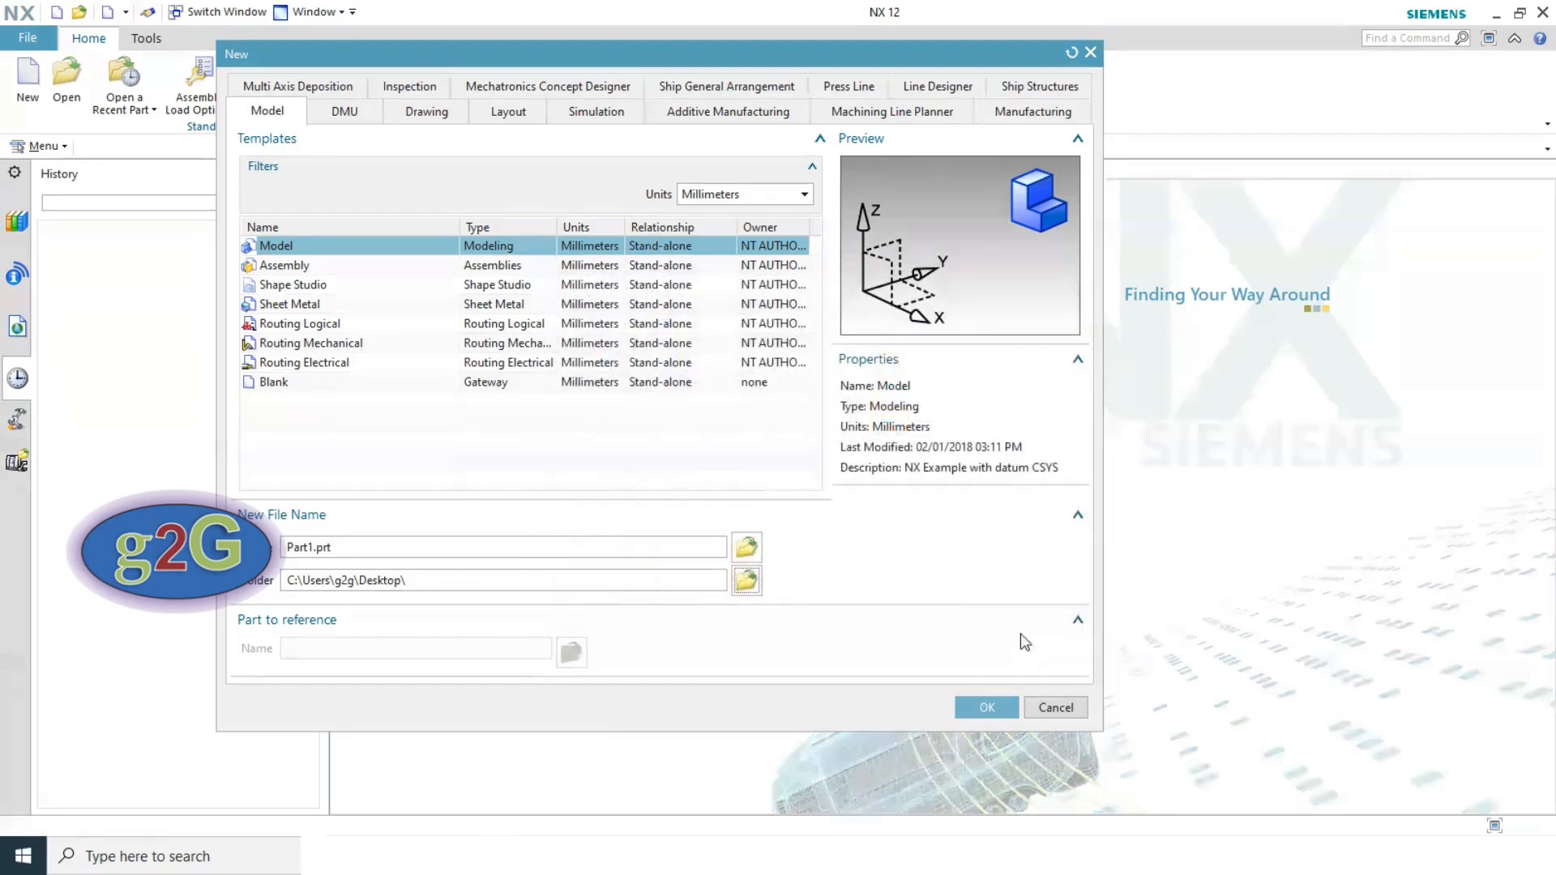
click(986, 708)
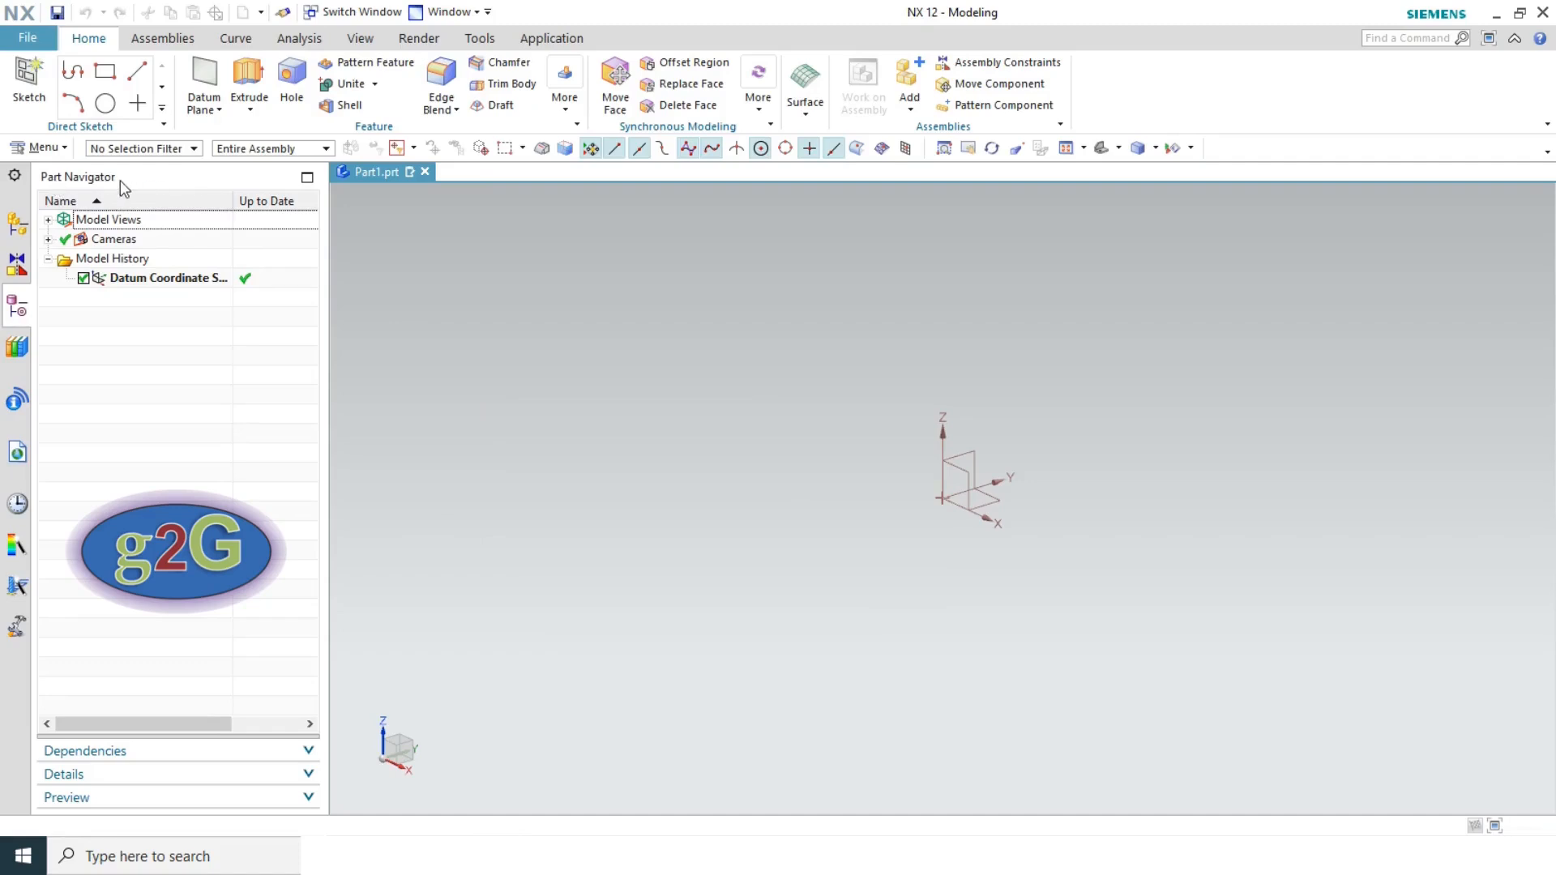
- Create an on-plane sketch on the YZ plane of the datum coordinate system
click(164, 275)
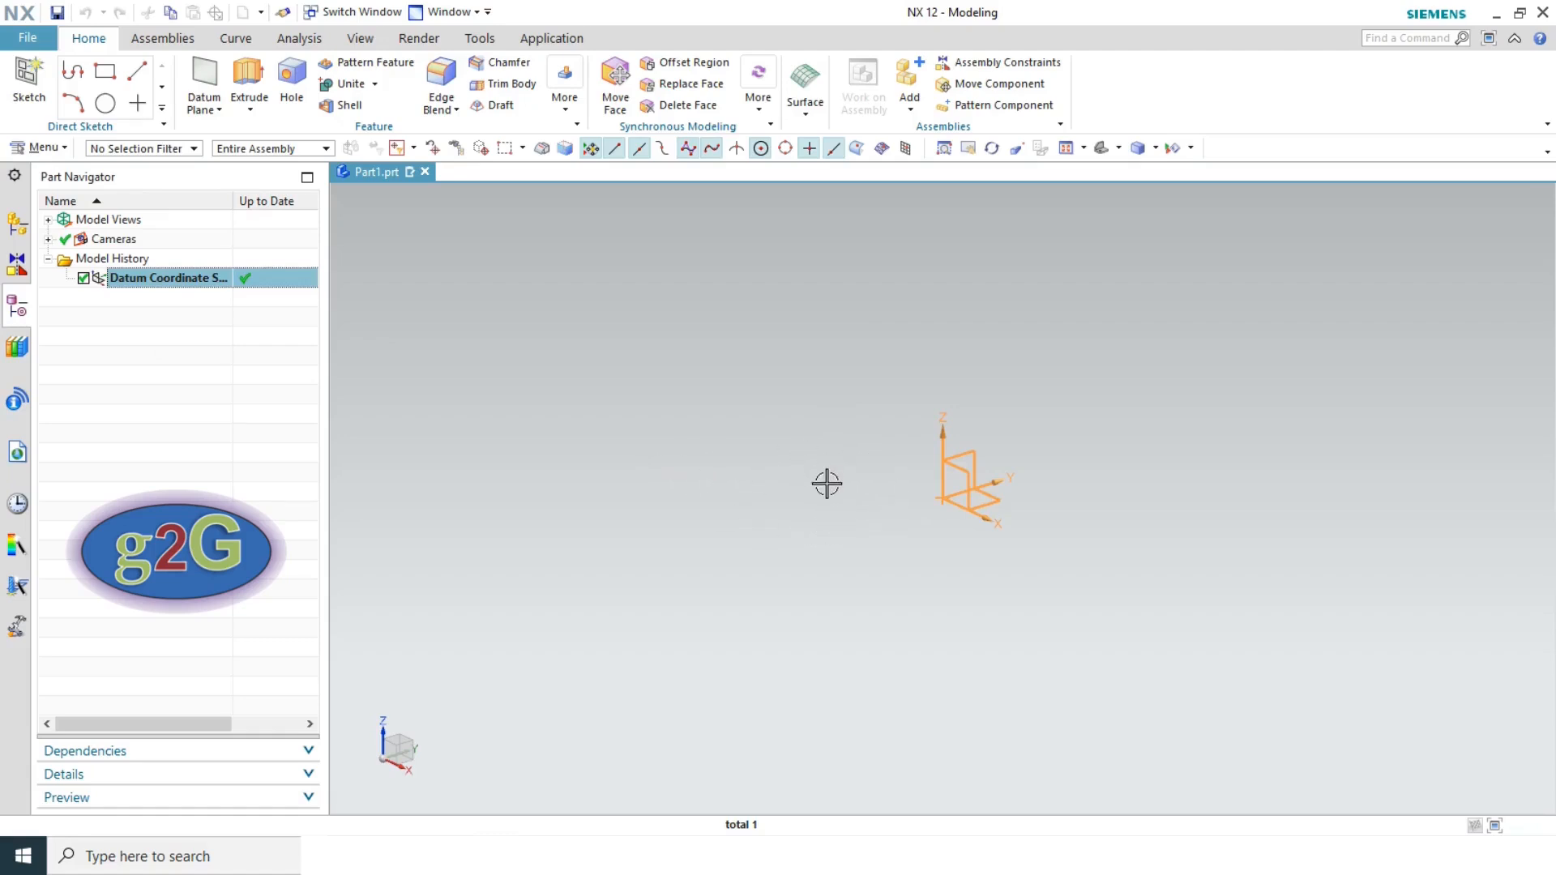
click(686, 488)
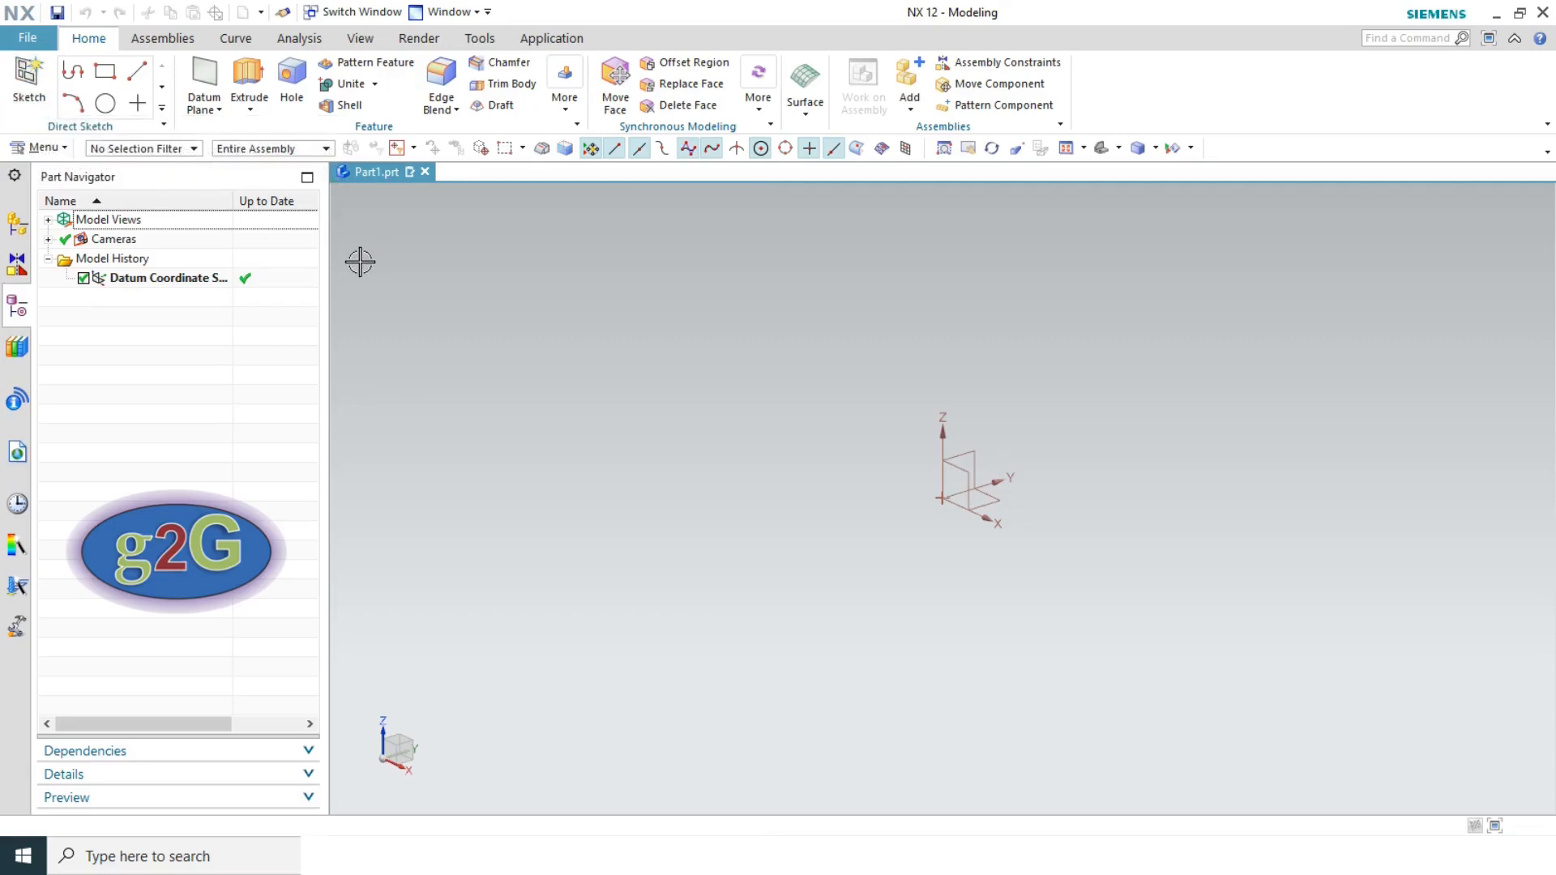
click(25, 90)
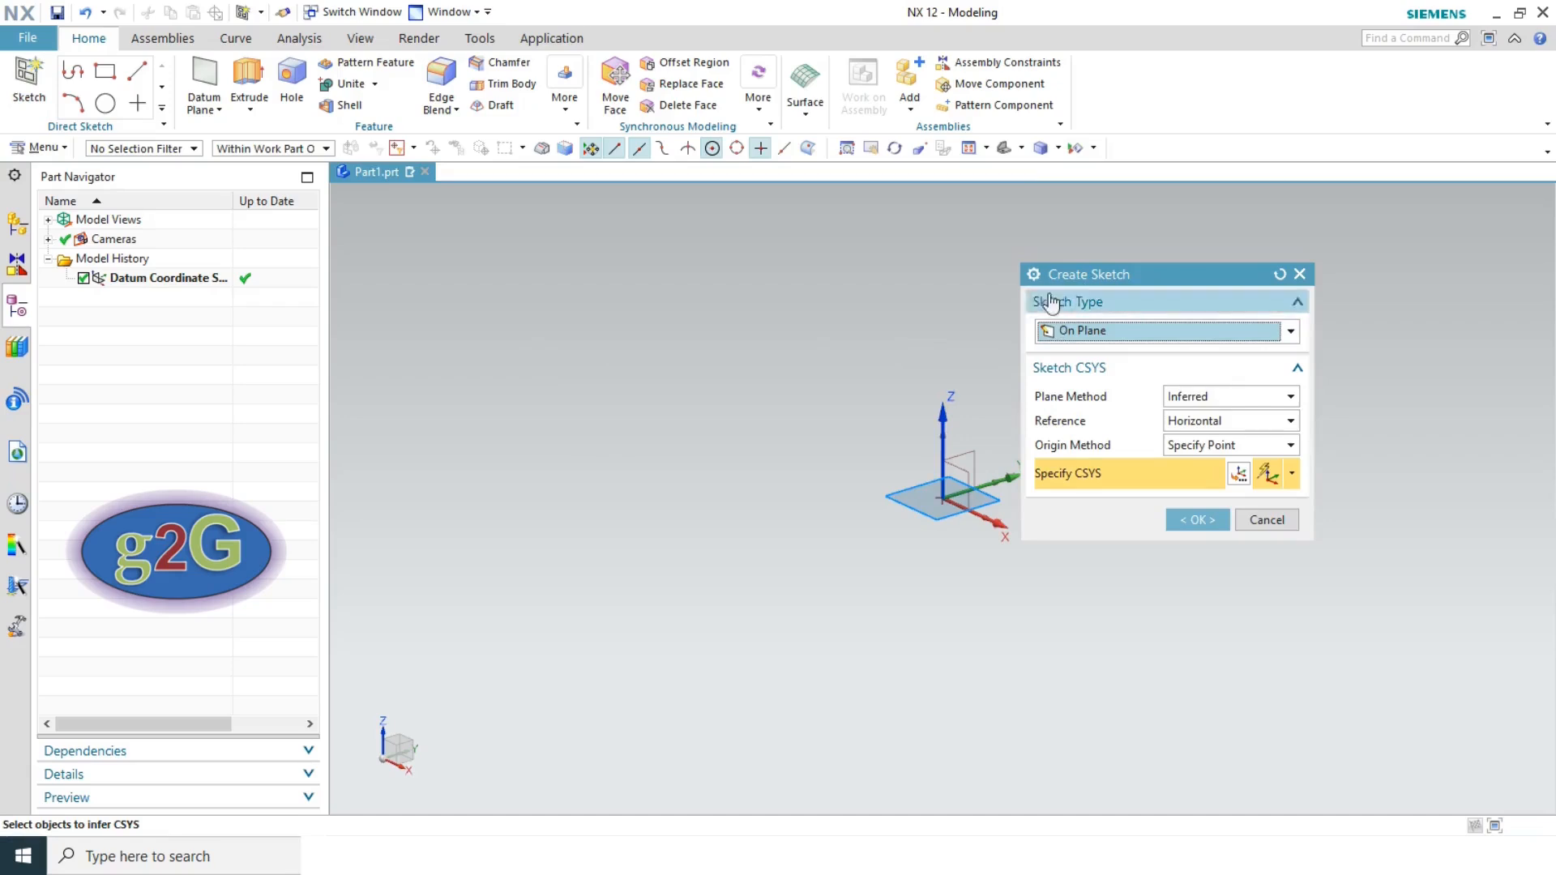
click(973, 450)
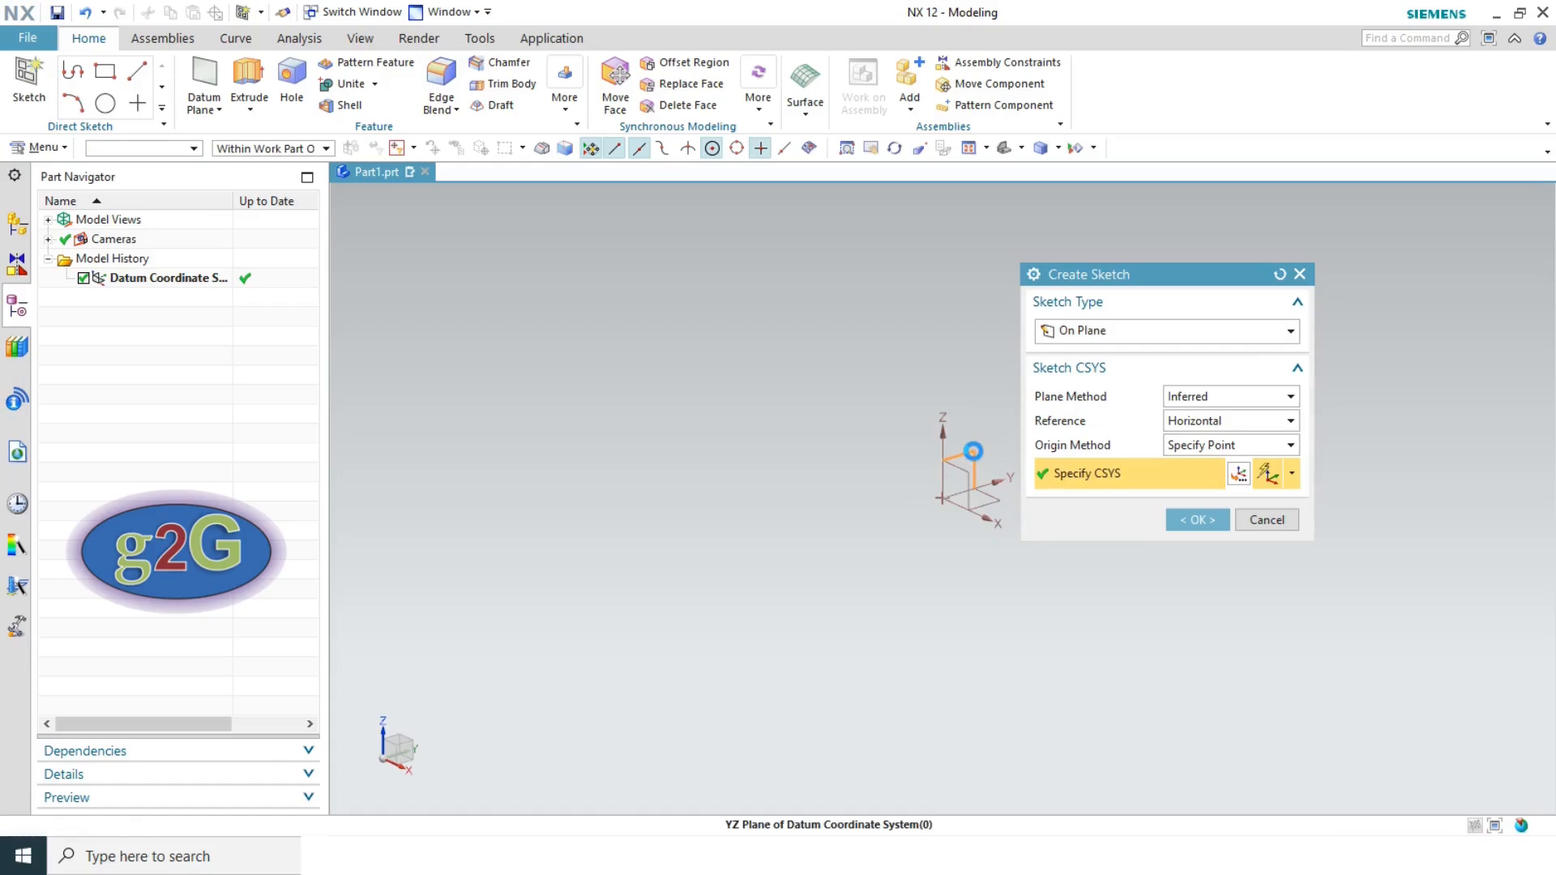
click(1199, 520)
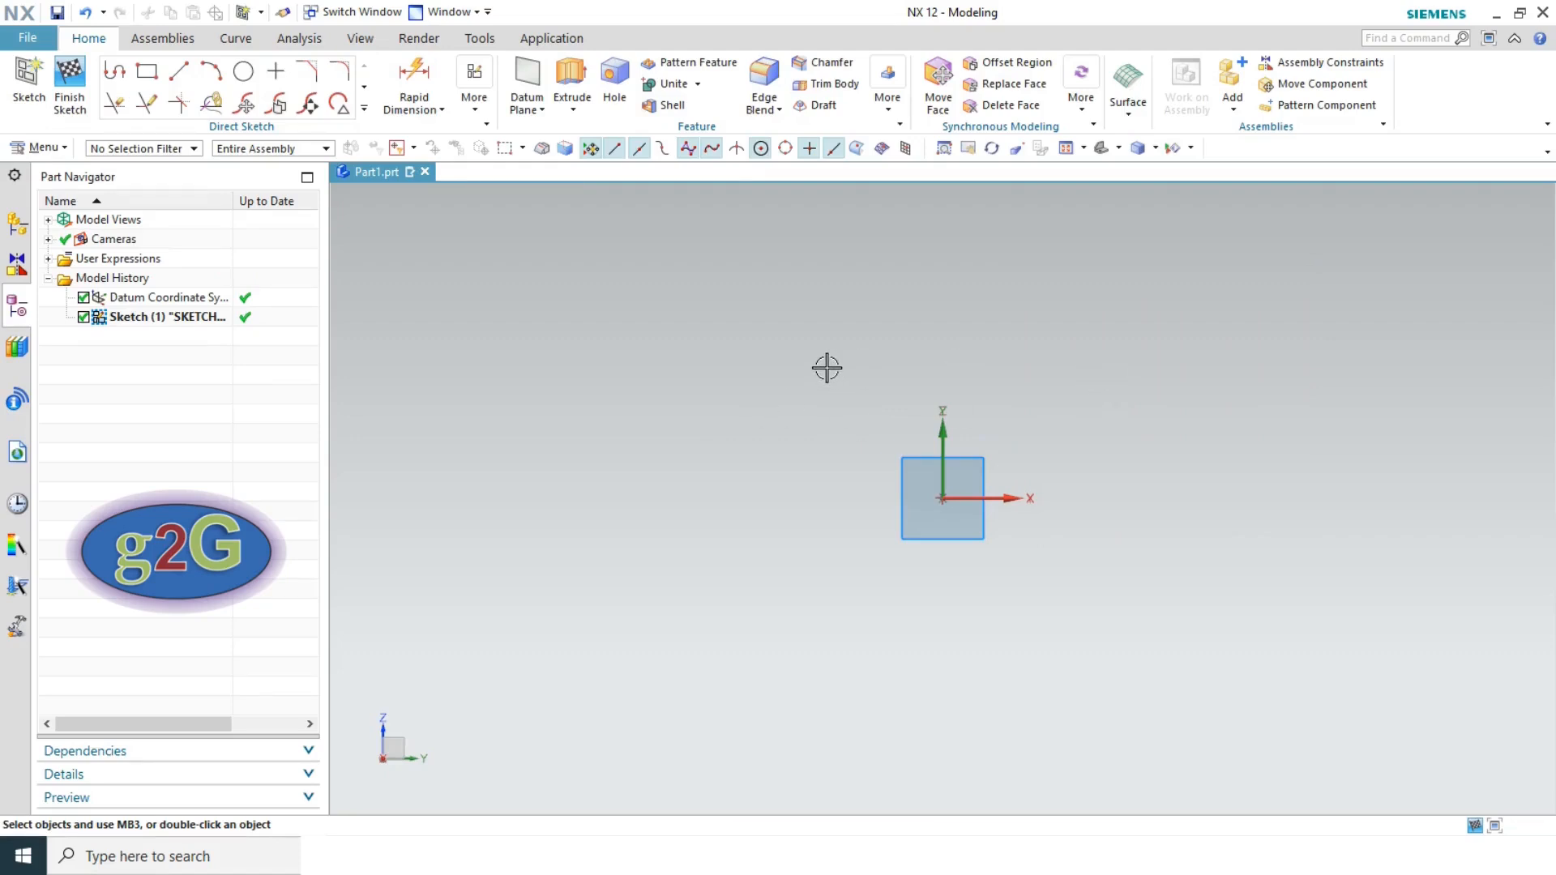
- Draw a Profile with a horizontal line about 83 mm long and a vertical line about 51 mm down from its end
click(364, 89)
click(364, 110)
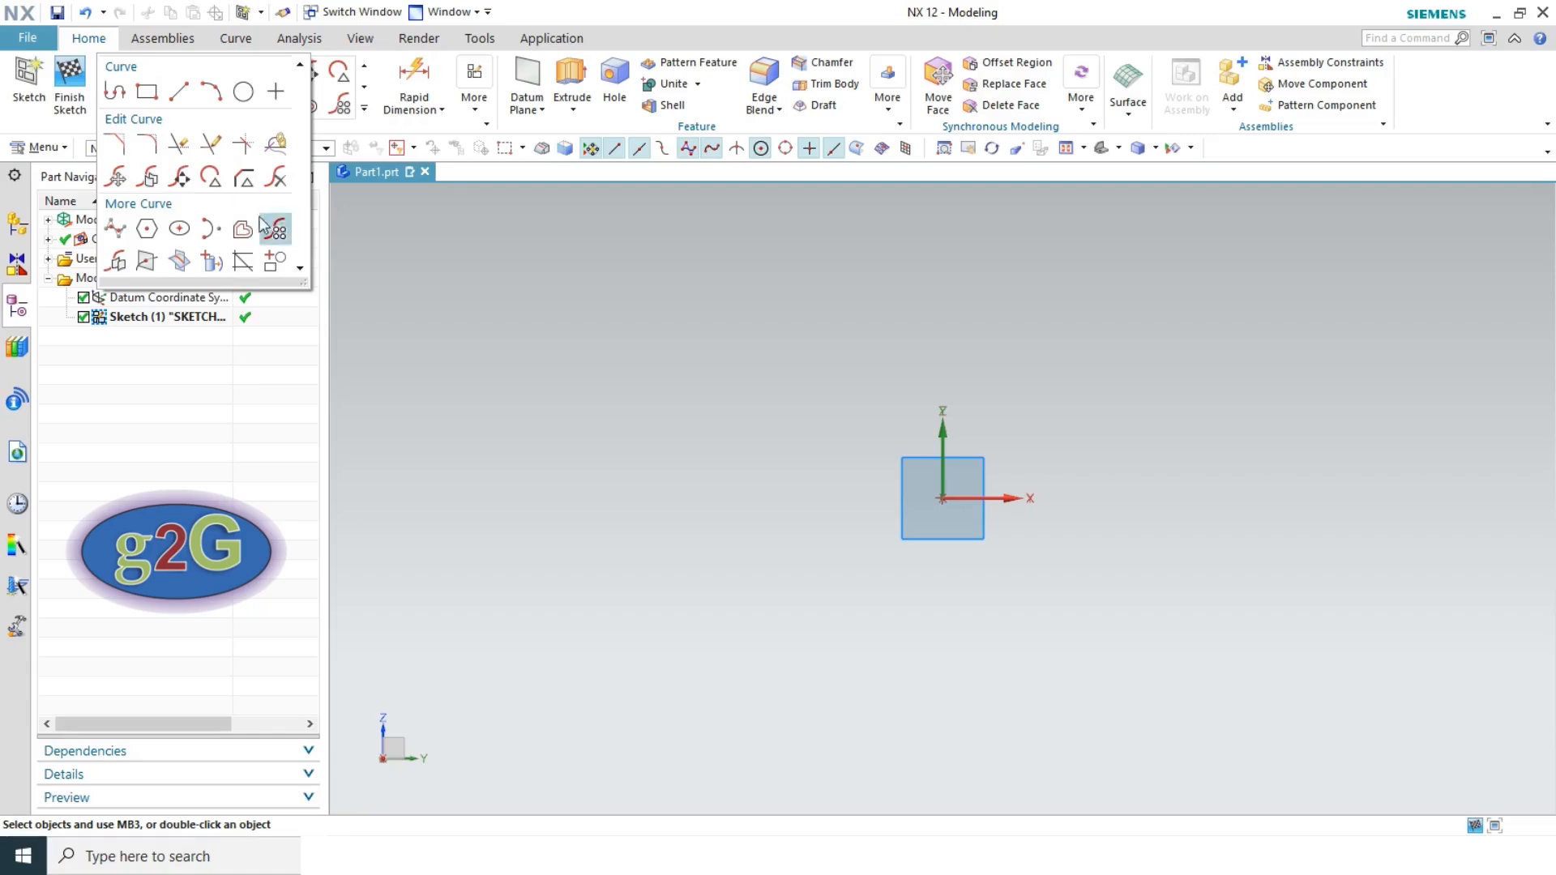
click(116, 94)
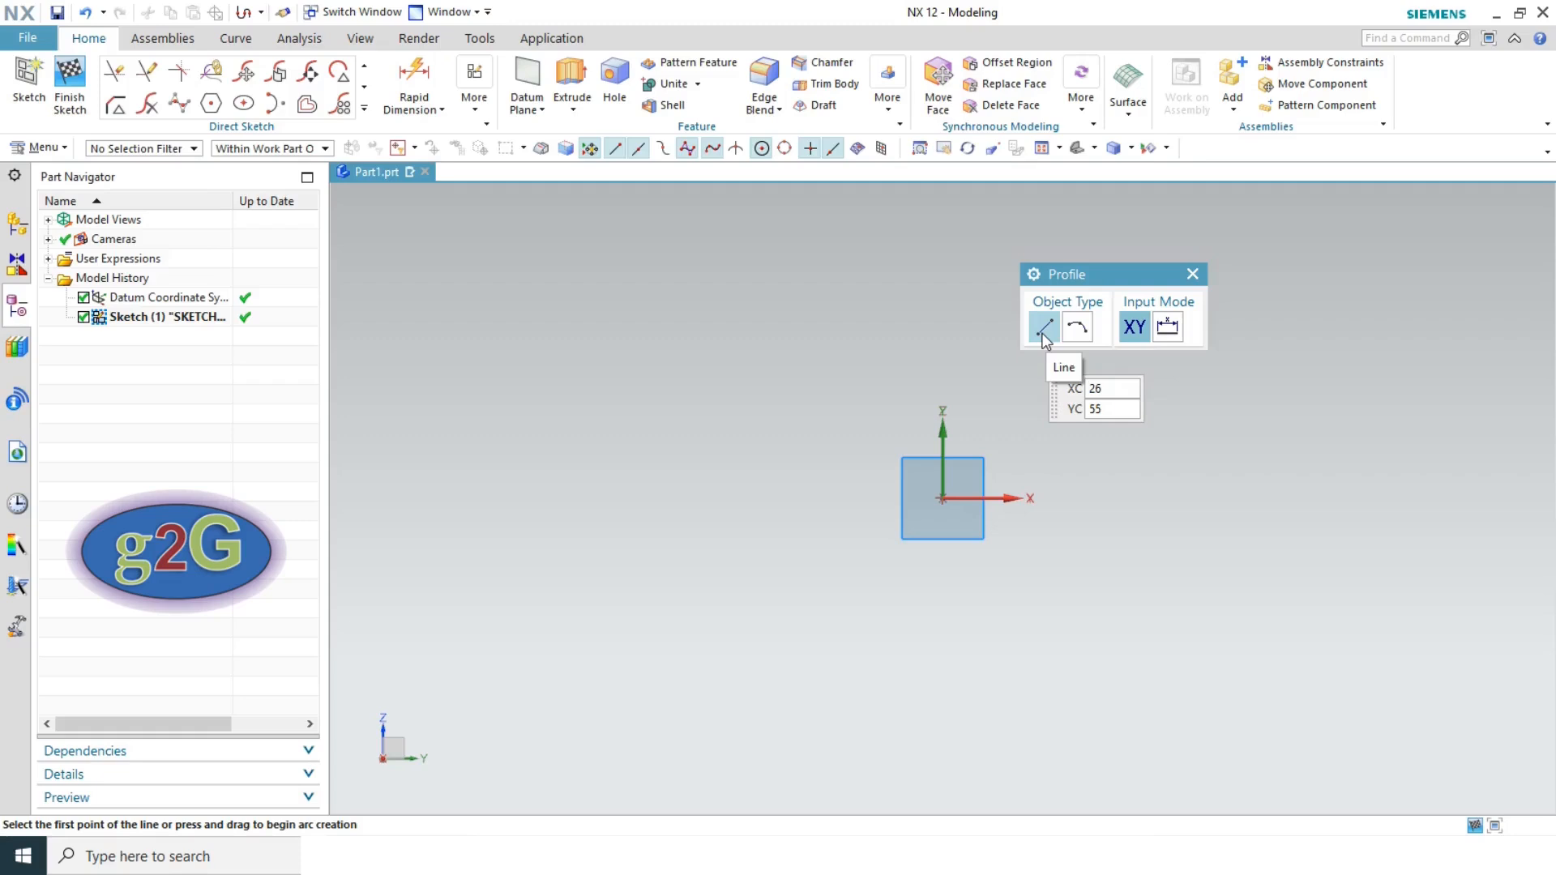
click(659, 338)
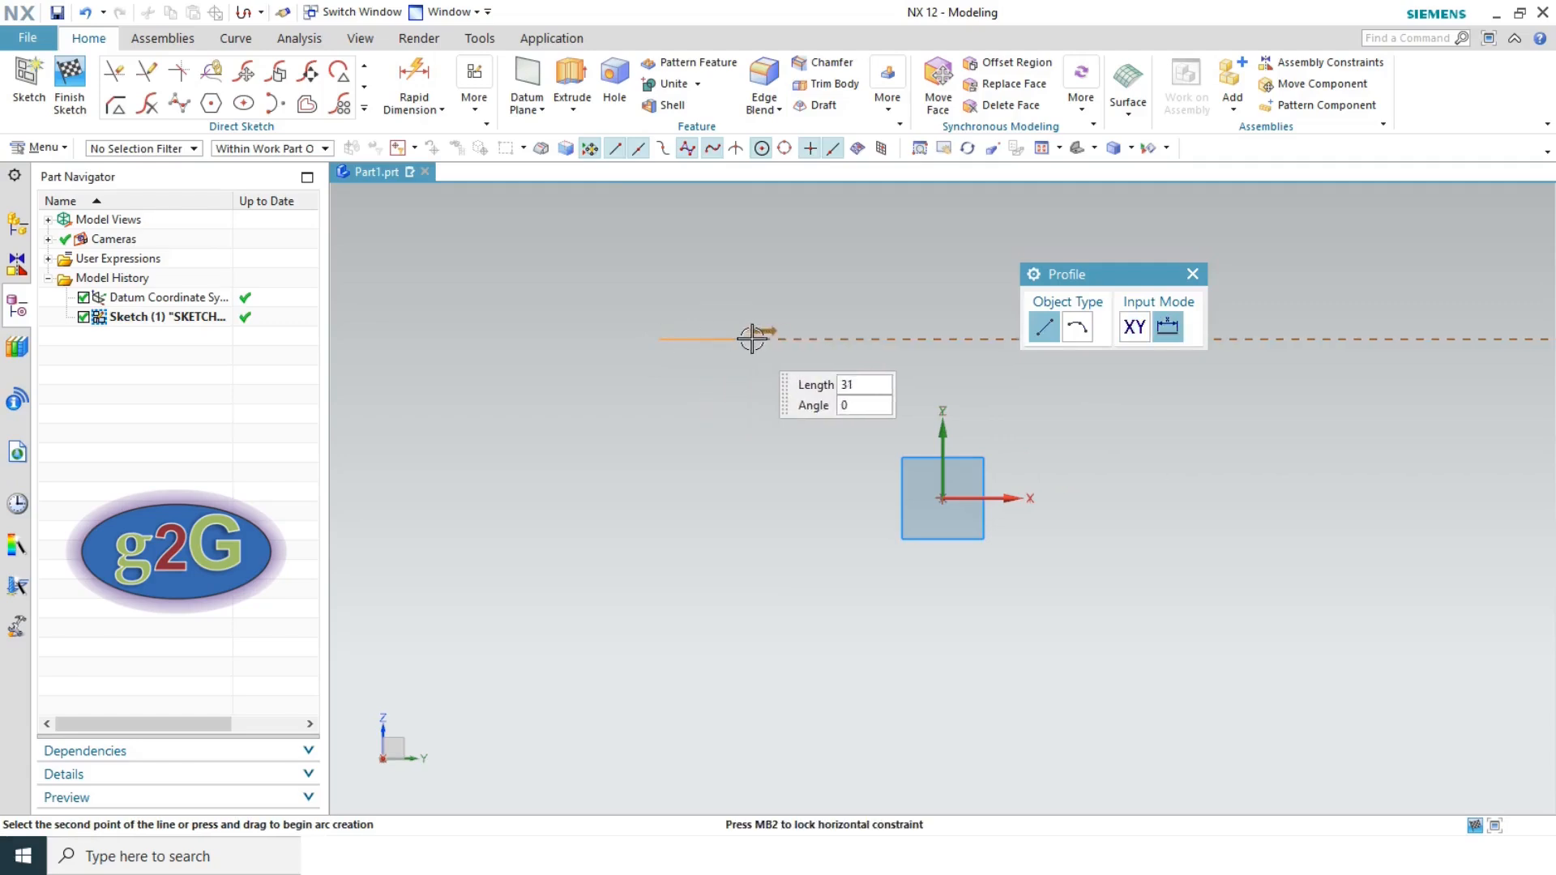
click(893, 340)
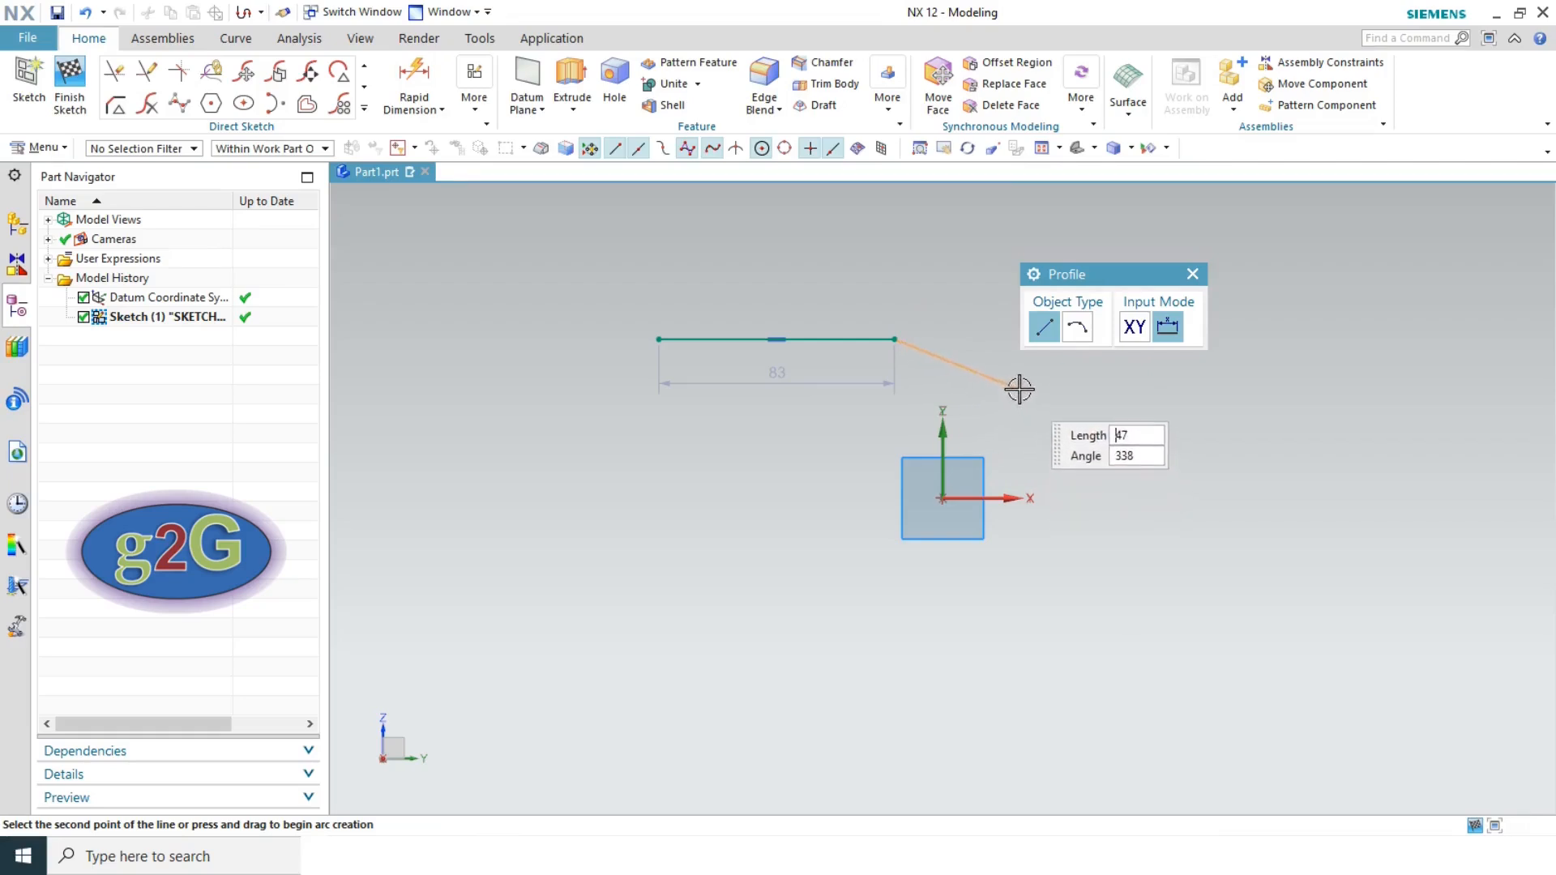
click(895, 484)
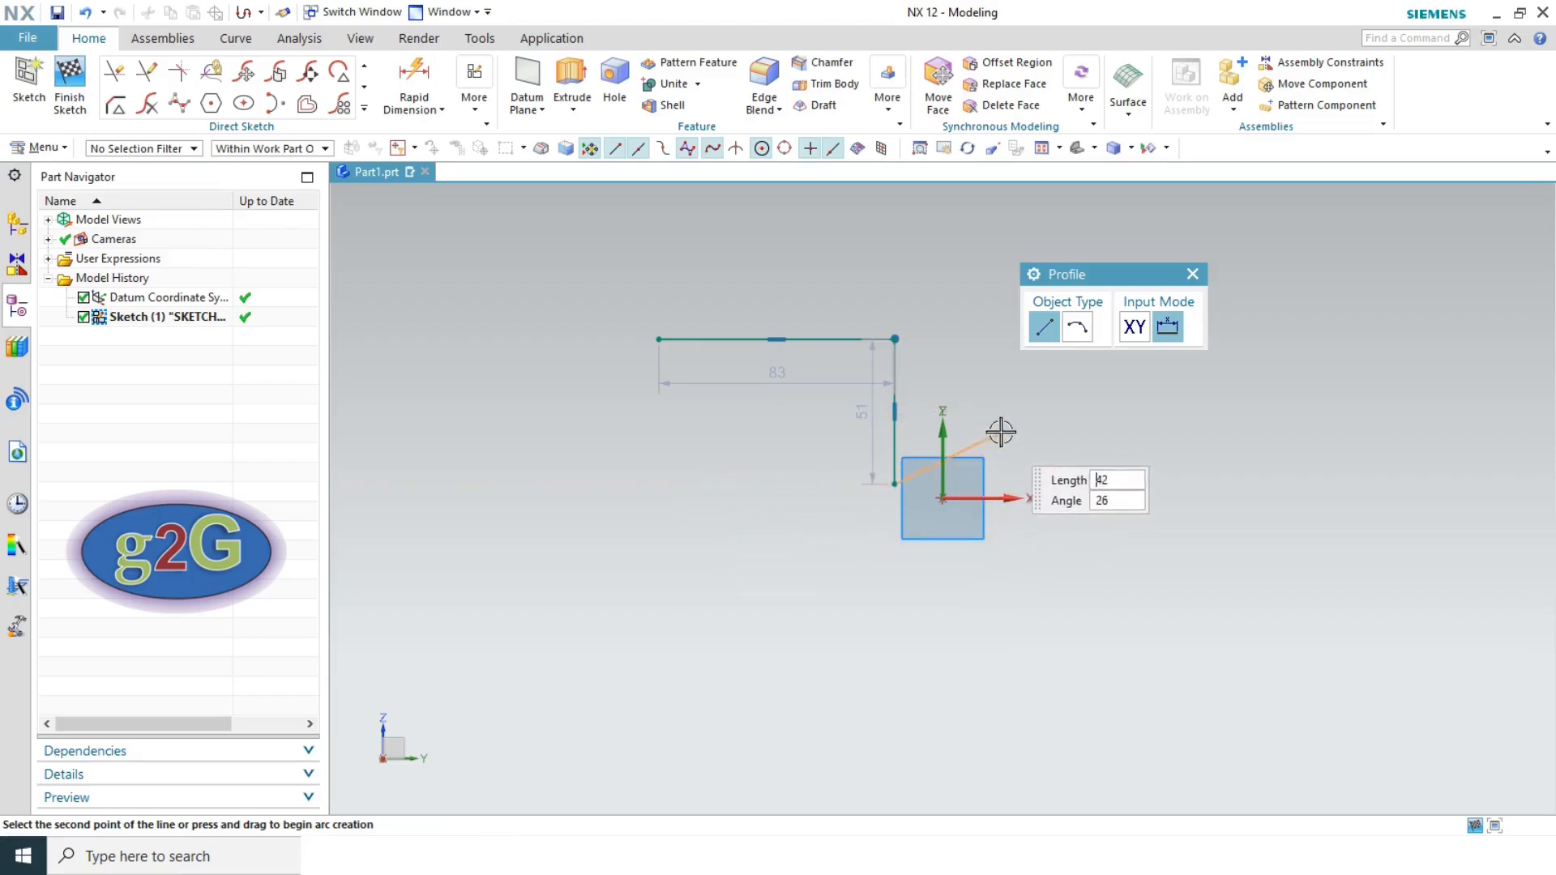
- Continue the profile with a 180° arc of about 38.8 mm radius and close it with a line to the start point
click(1077, 336)
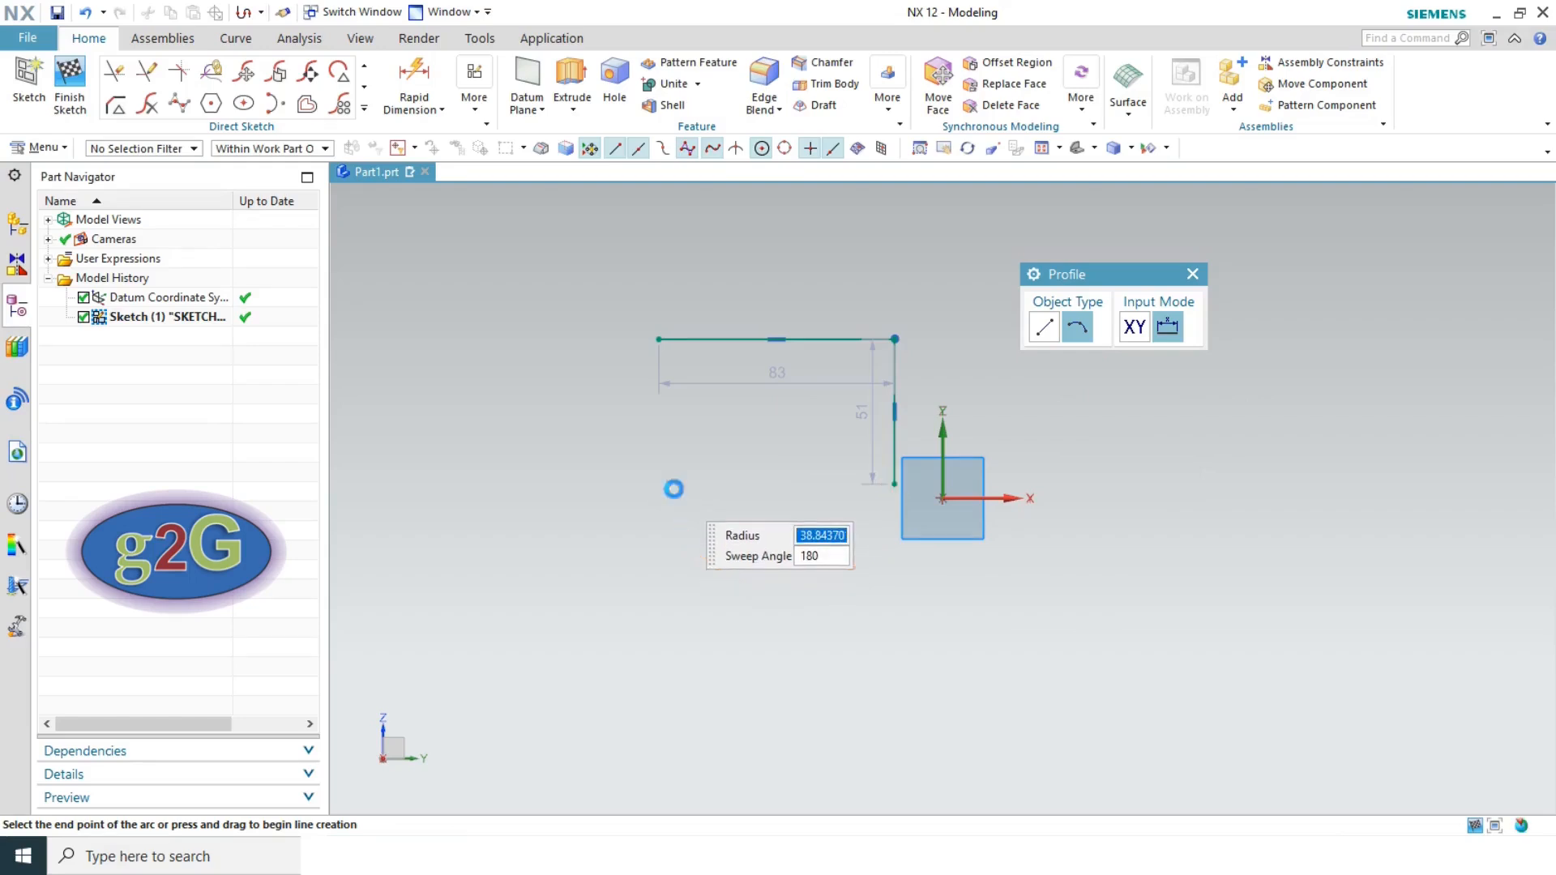
click(675, 485)
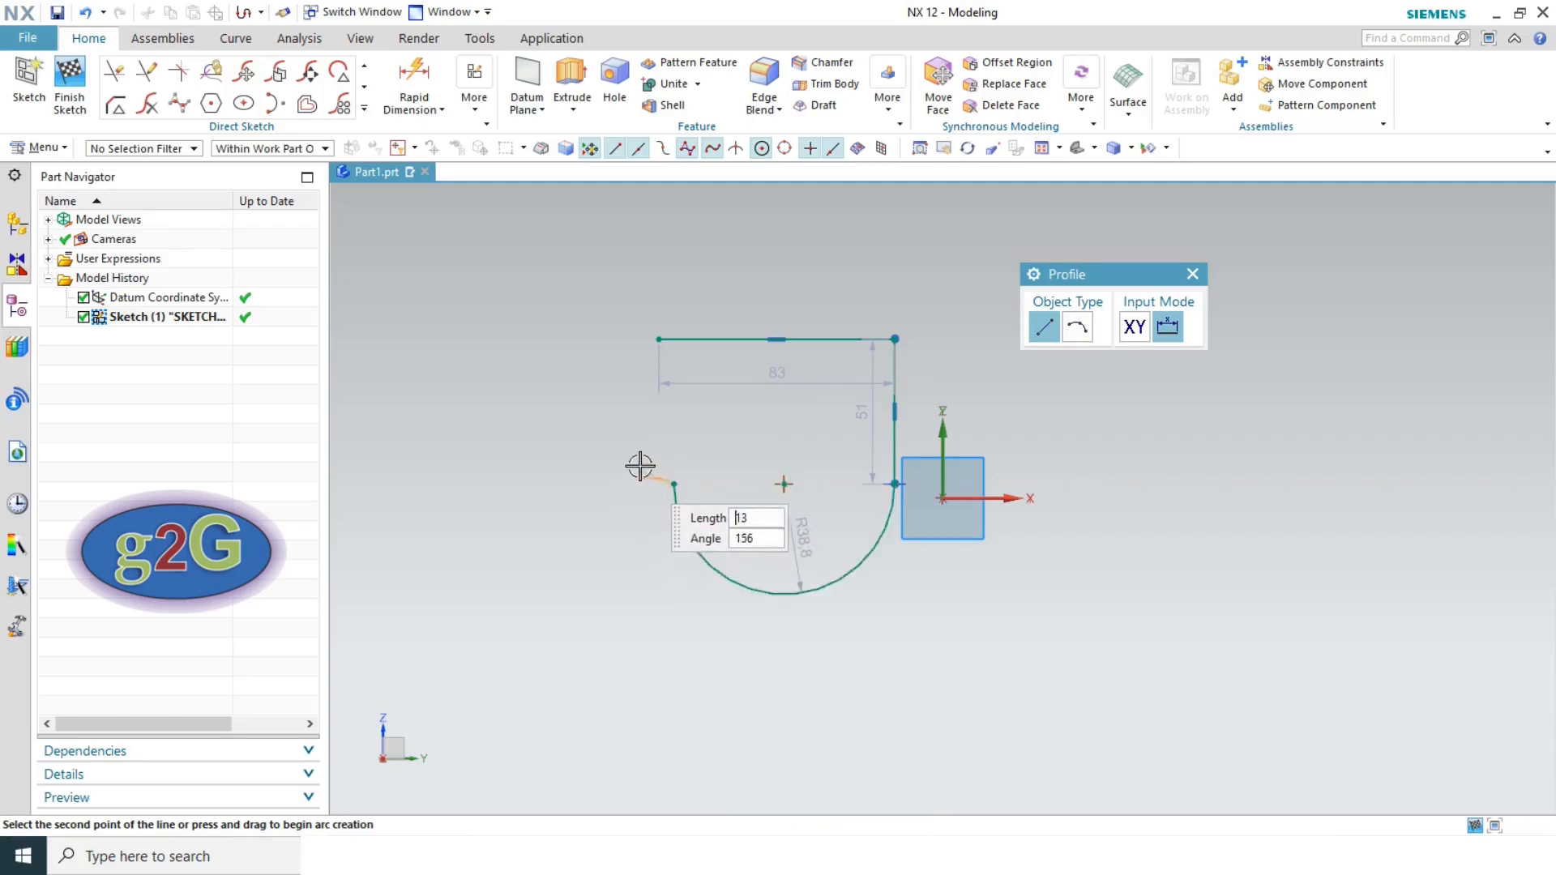
click(659, 339)
click(767, 352)
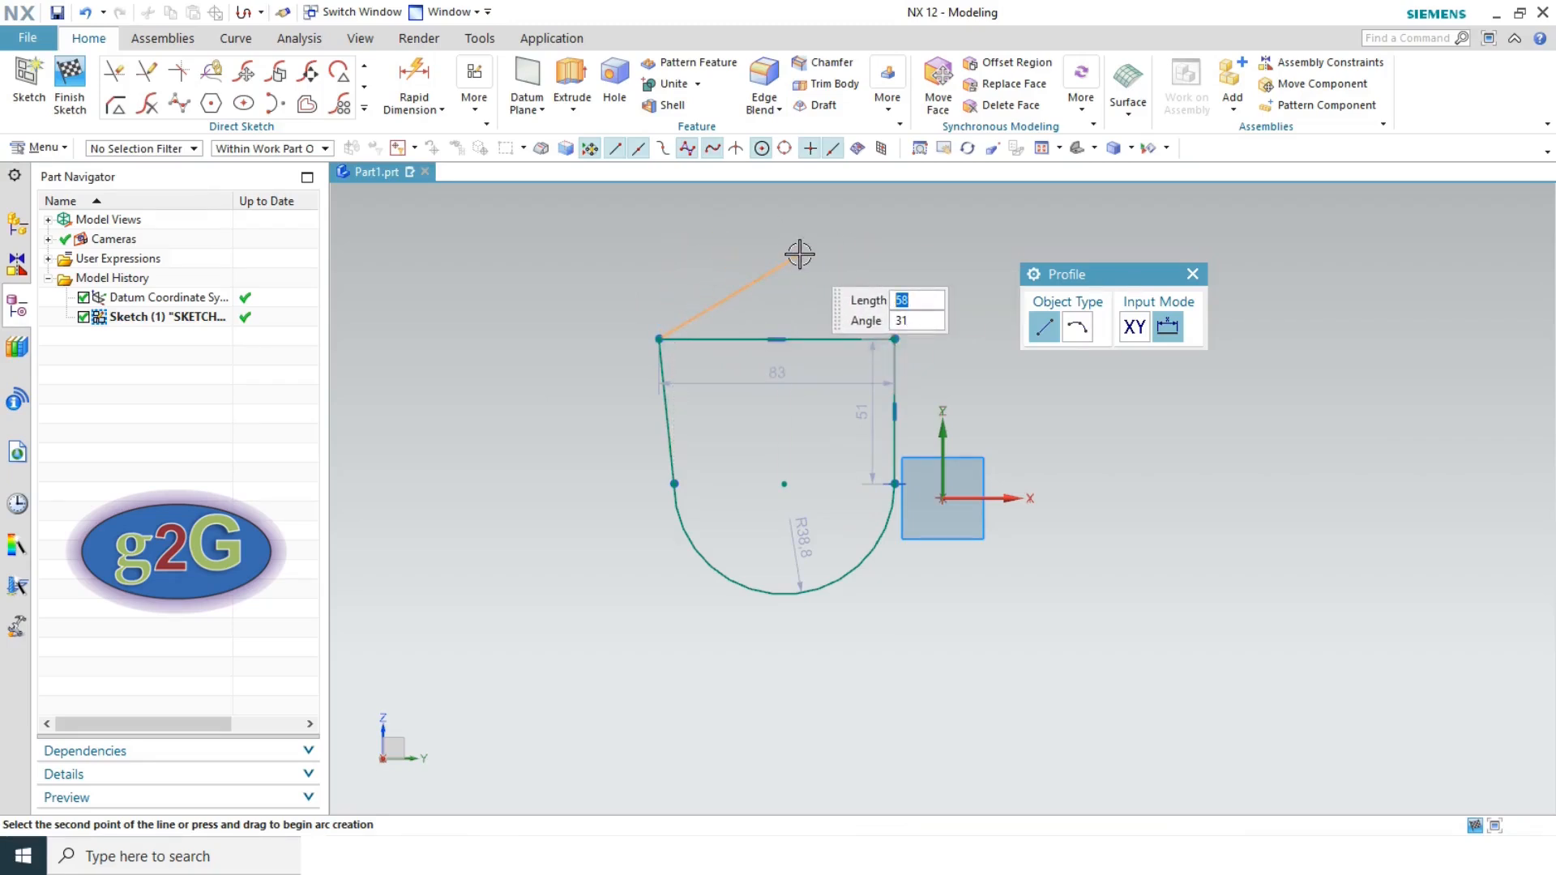
key(Escape)
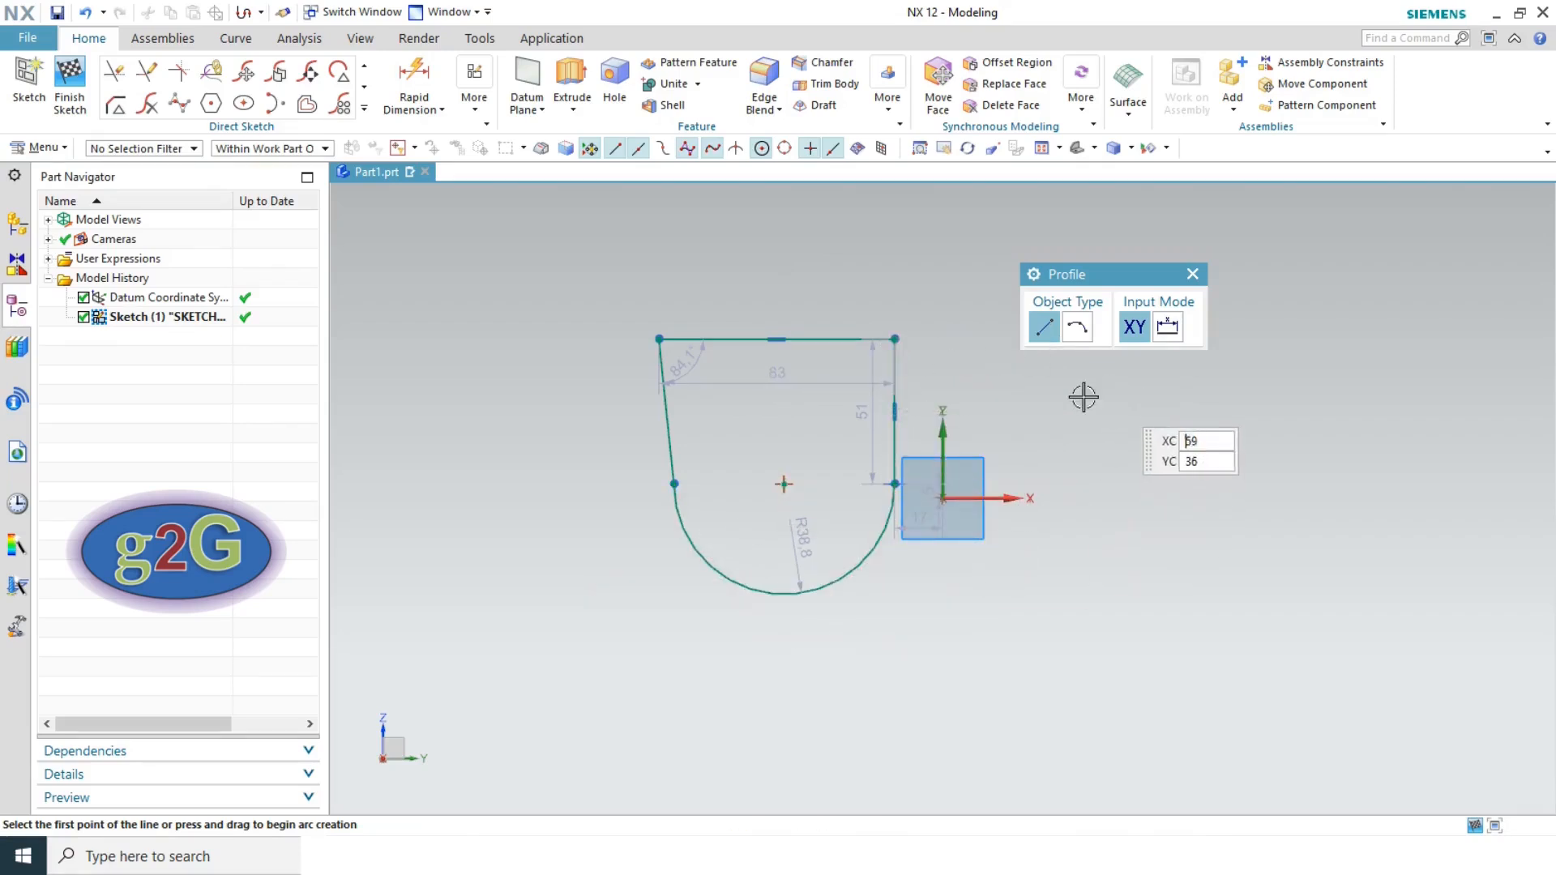
key(Escape)
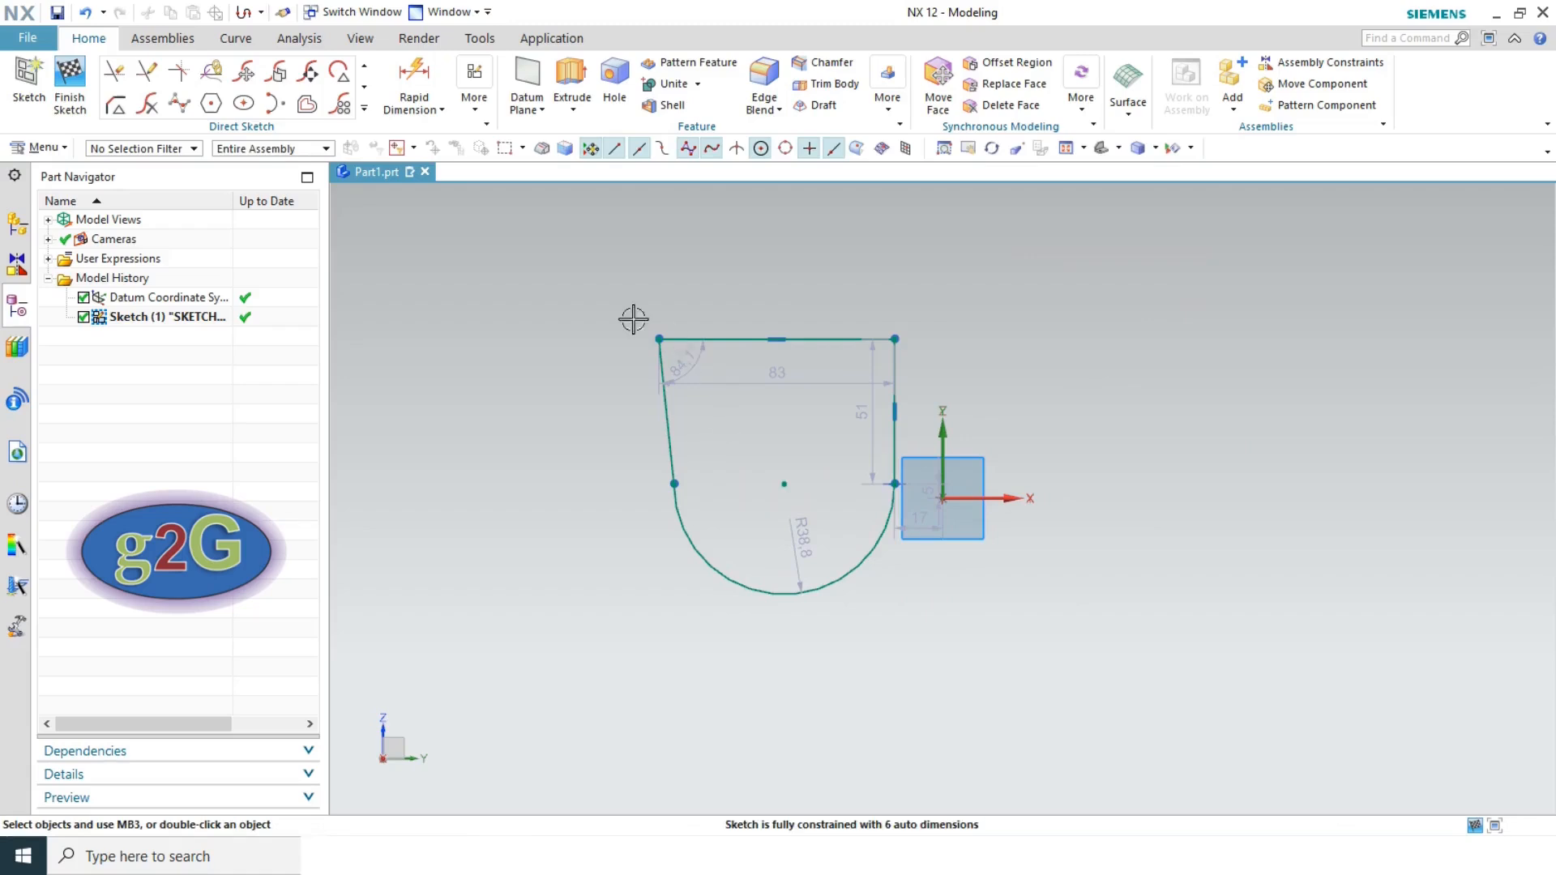
- Delete the profile's two straight lines, the arc and the slanted closing line from the sketch
click(725, 340)
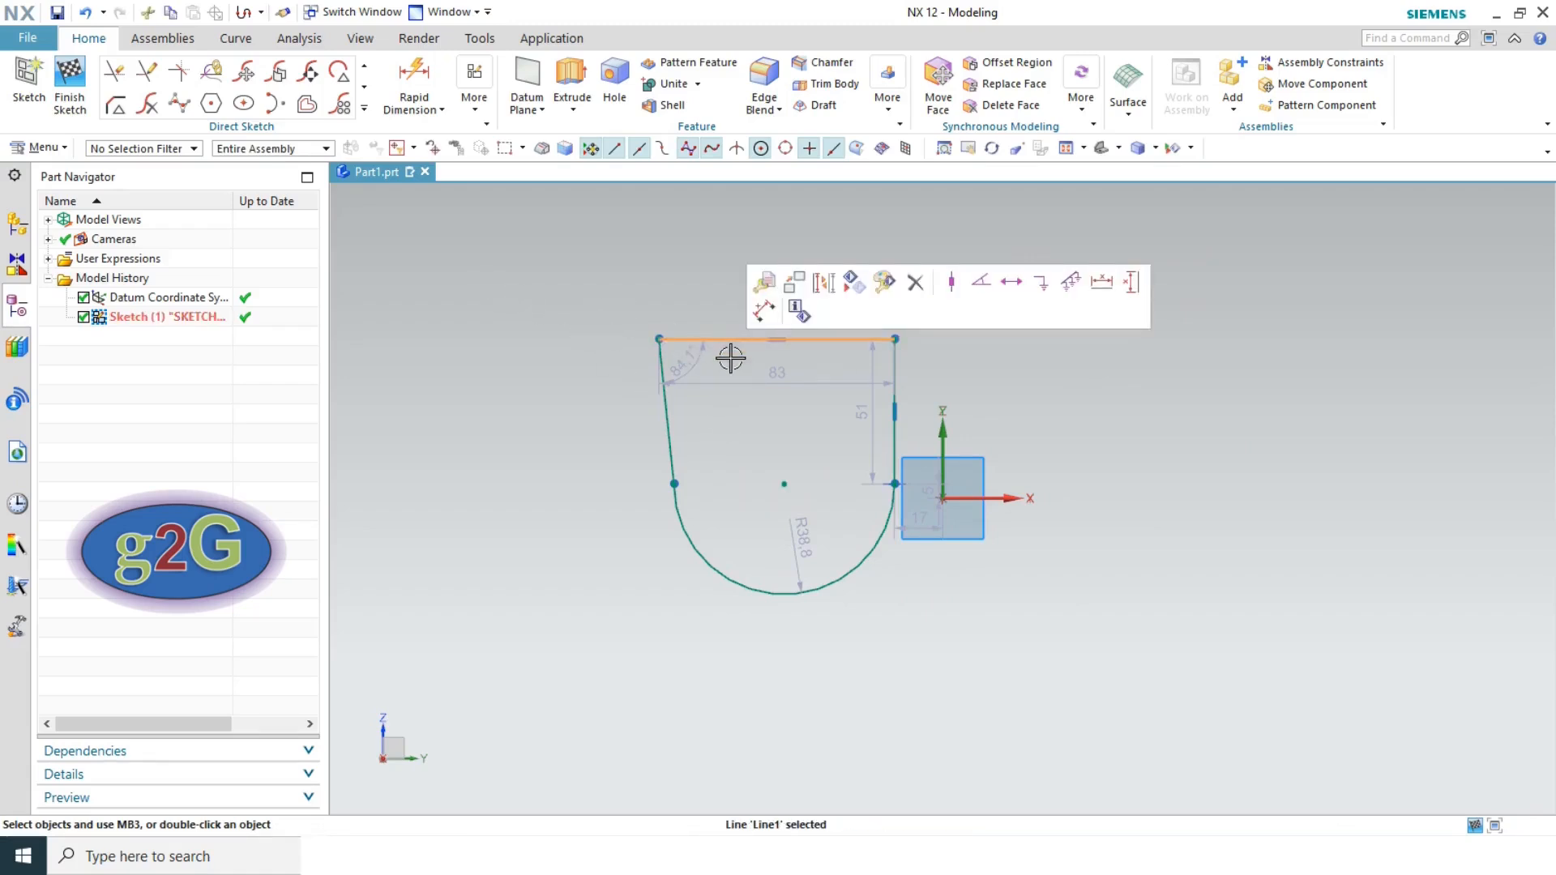
key(Delete)
click(895, 381)
key(Delete)
click(878, 531)
key(Delete)
click(662, 405)
key(Delete)
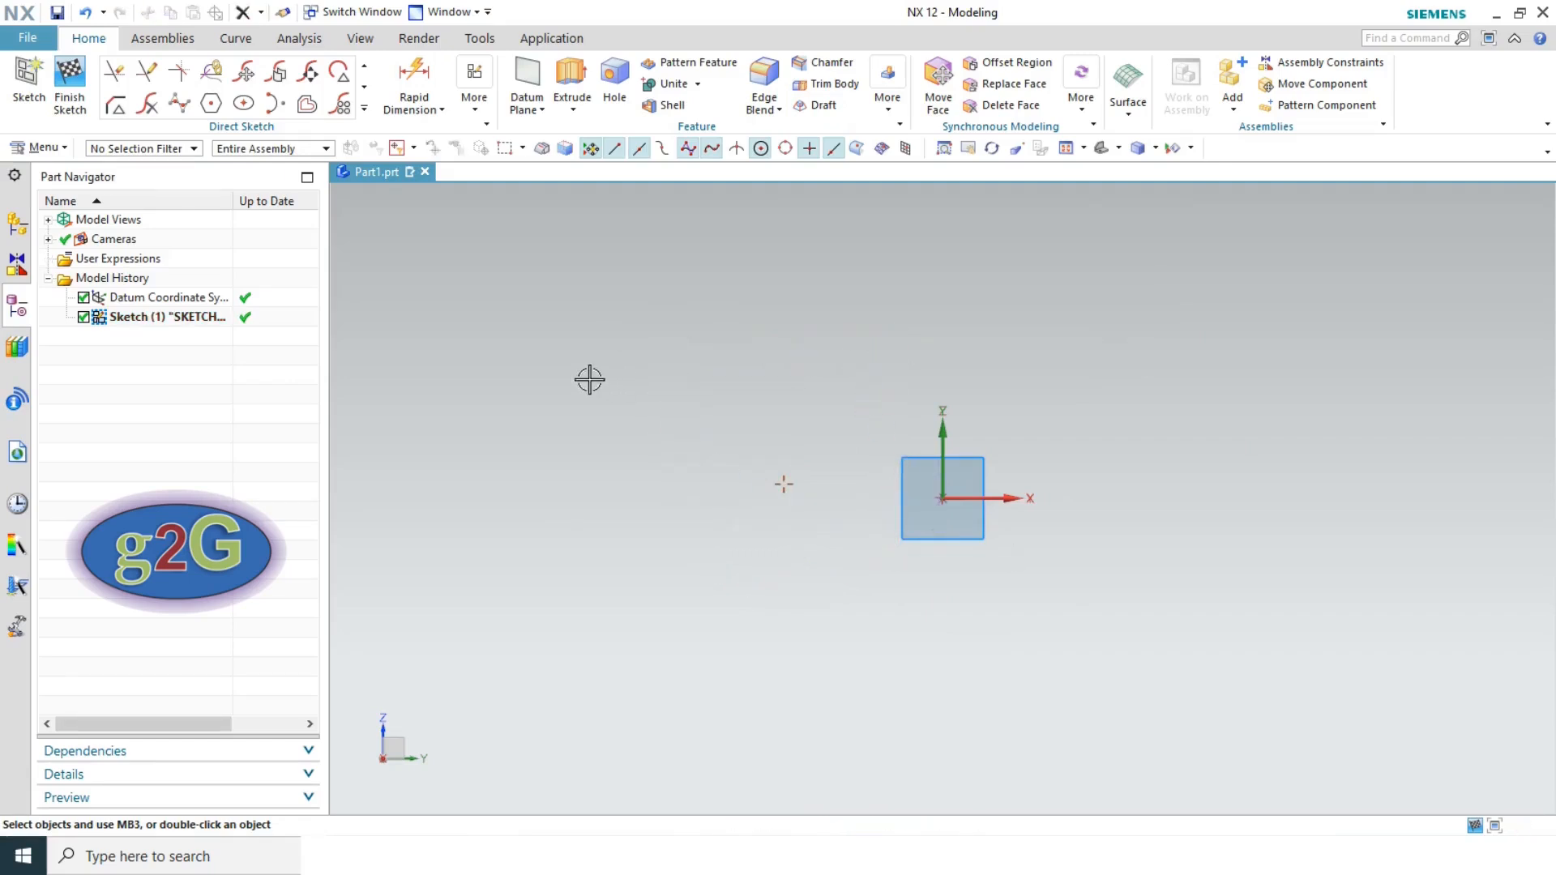
- Draw a rectangle by 2 points, about 92 mm wide and 72 mm high, above and left of the sketch origin
click(364, 65)
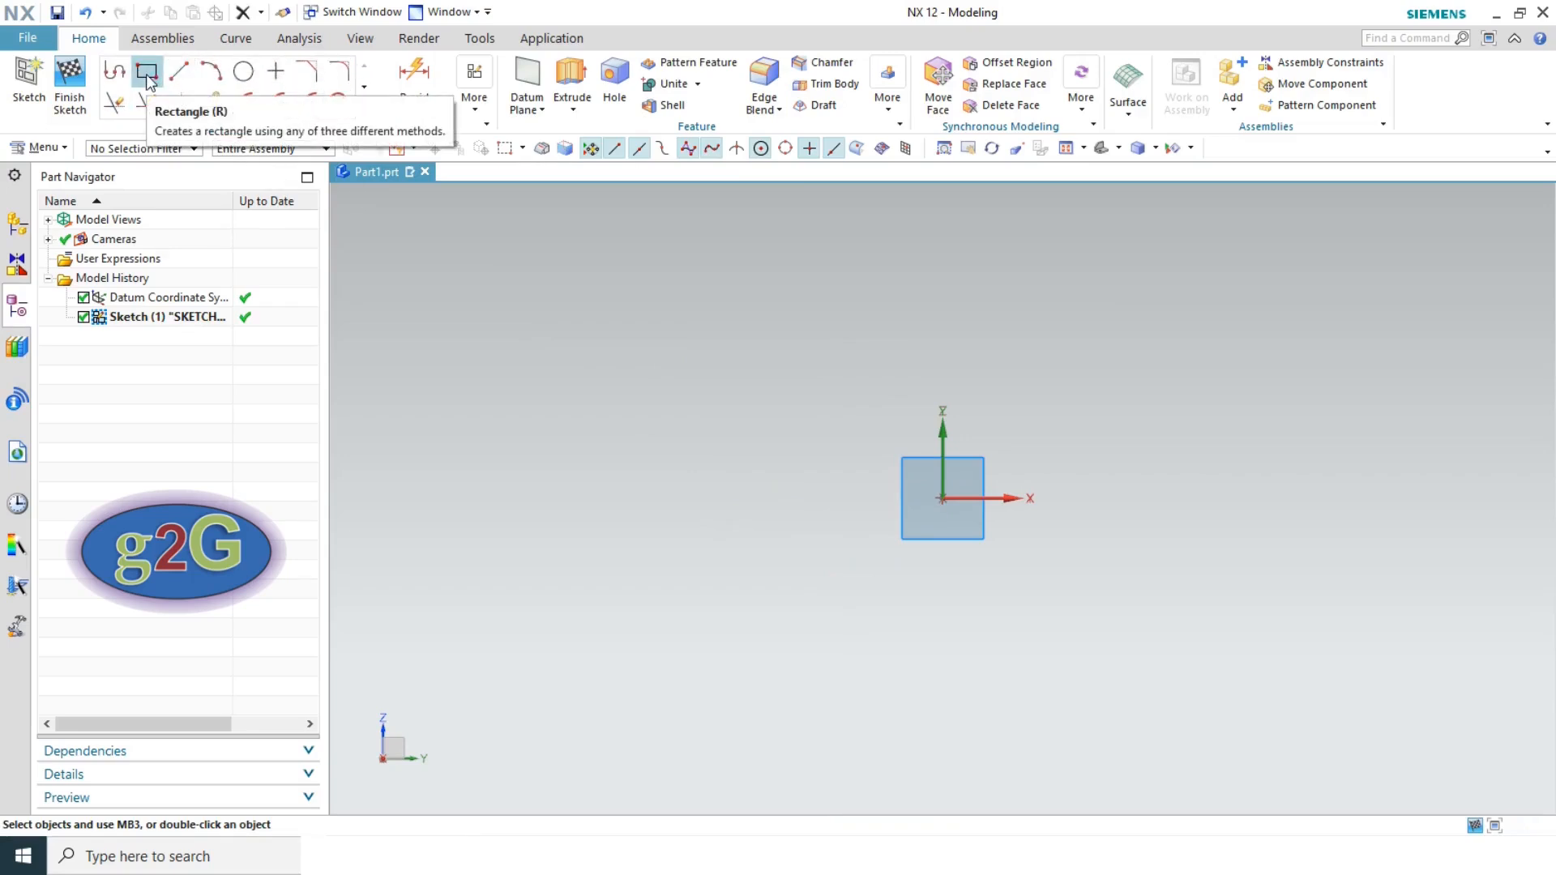
click(148, 73)
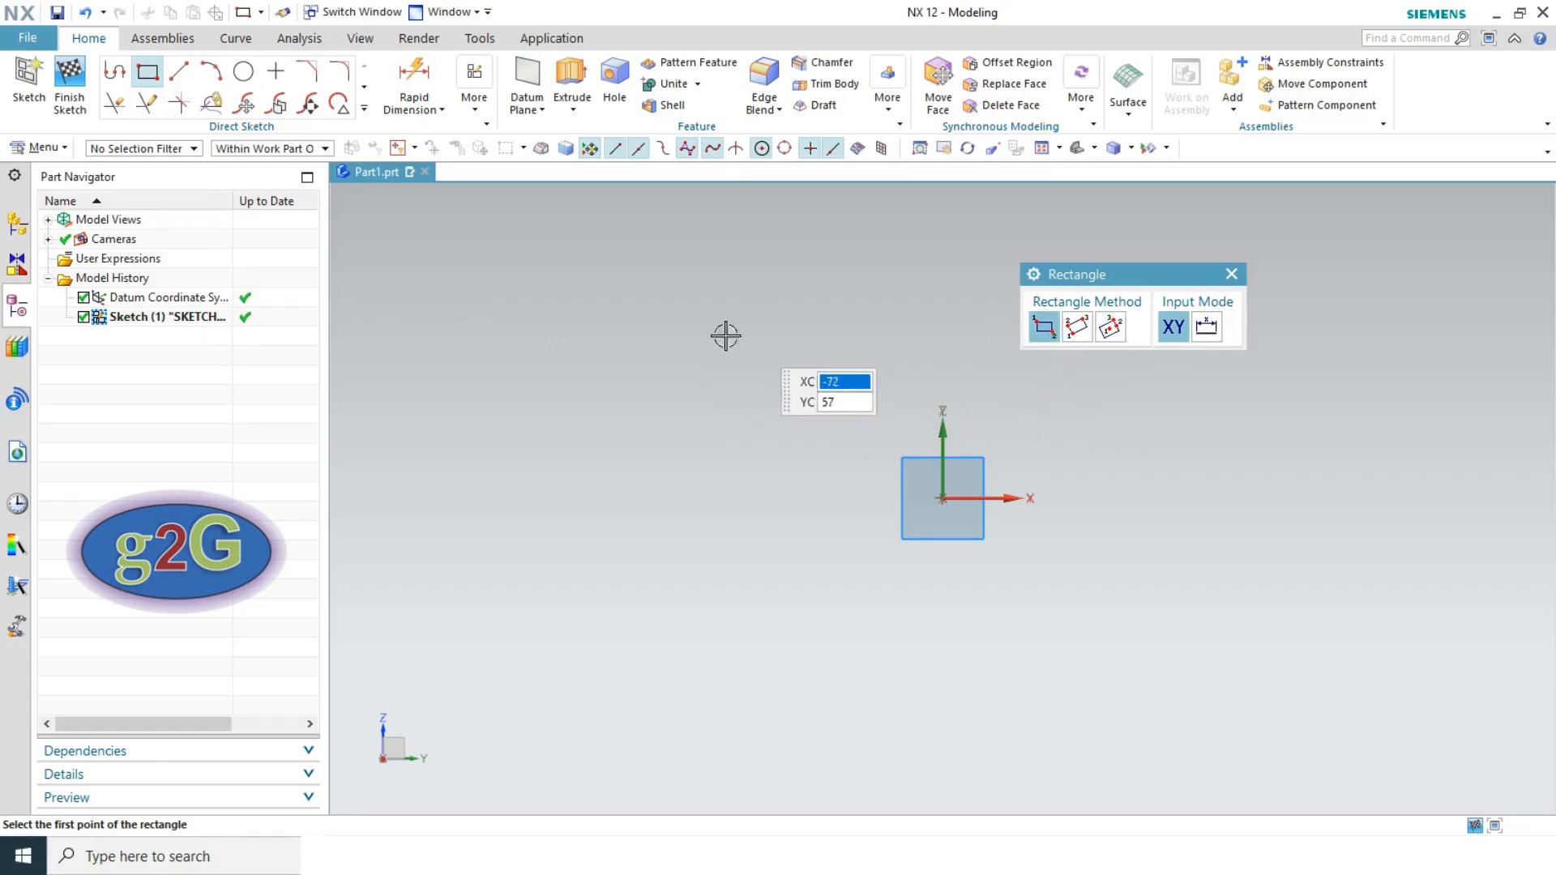
click(533, 263)
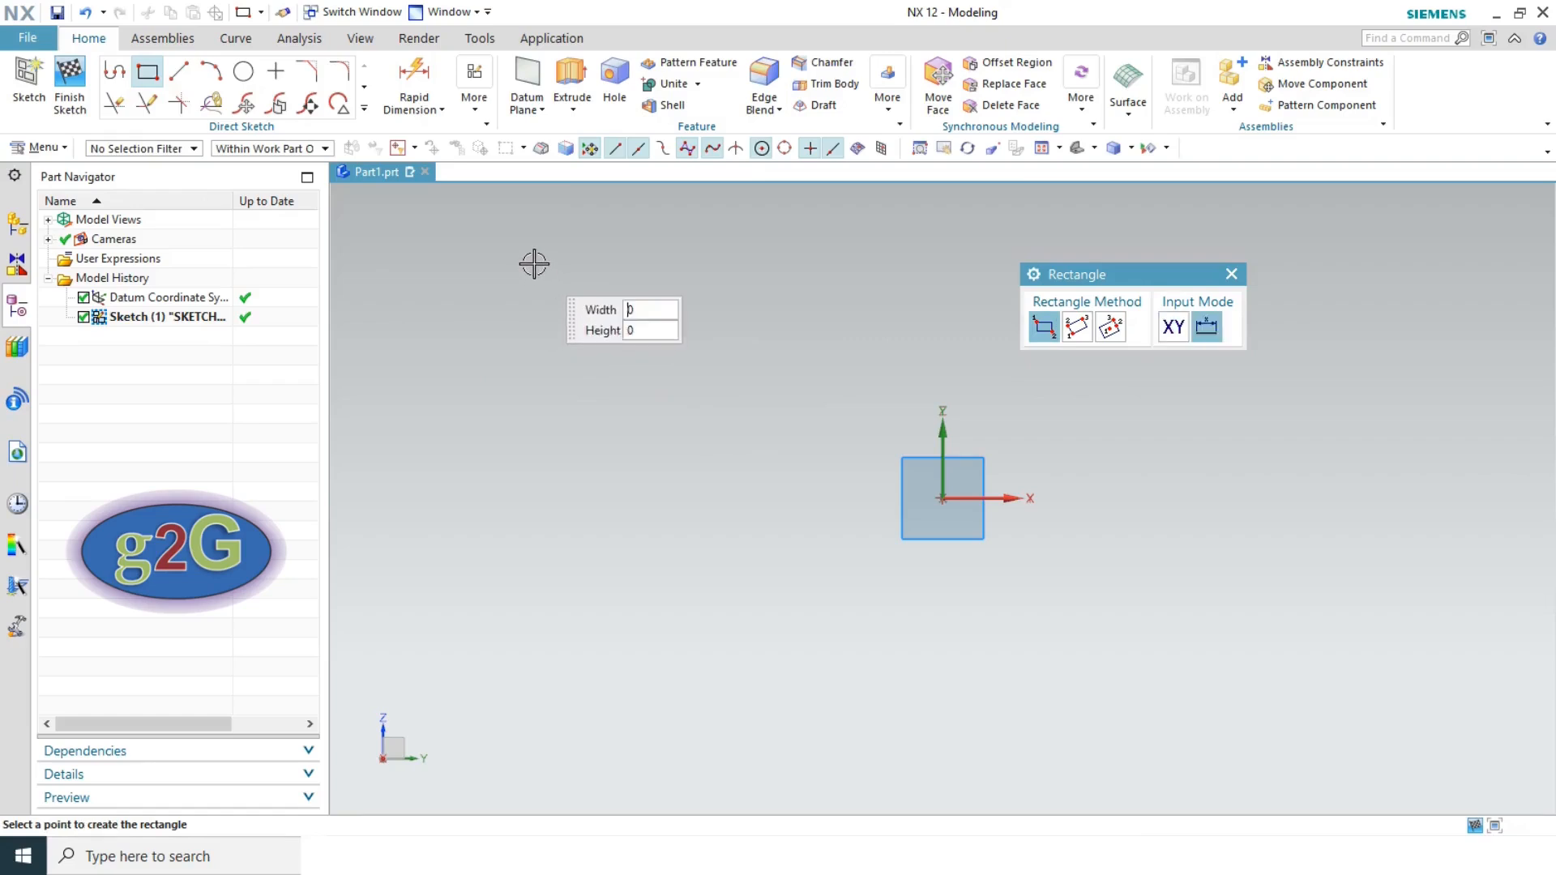
click(795, 467)
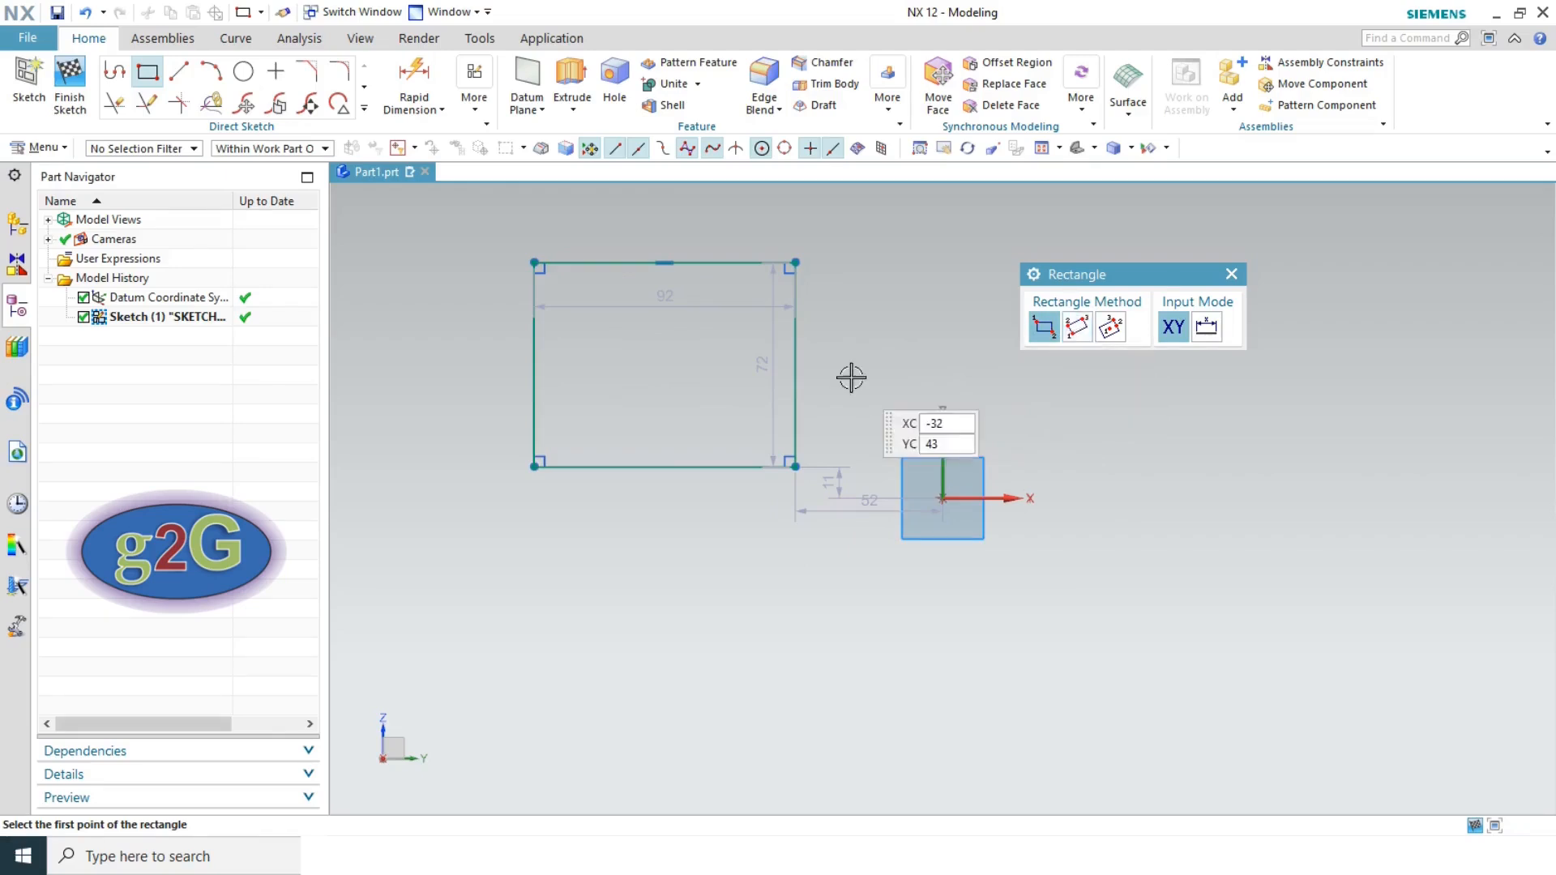
key(Escape)
- Delete the 92 by 72 mm rectangle together with its automatic dimensions
drag(496, 243, 844, 532)
key(Delete)
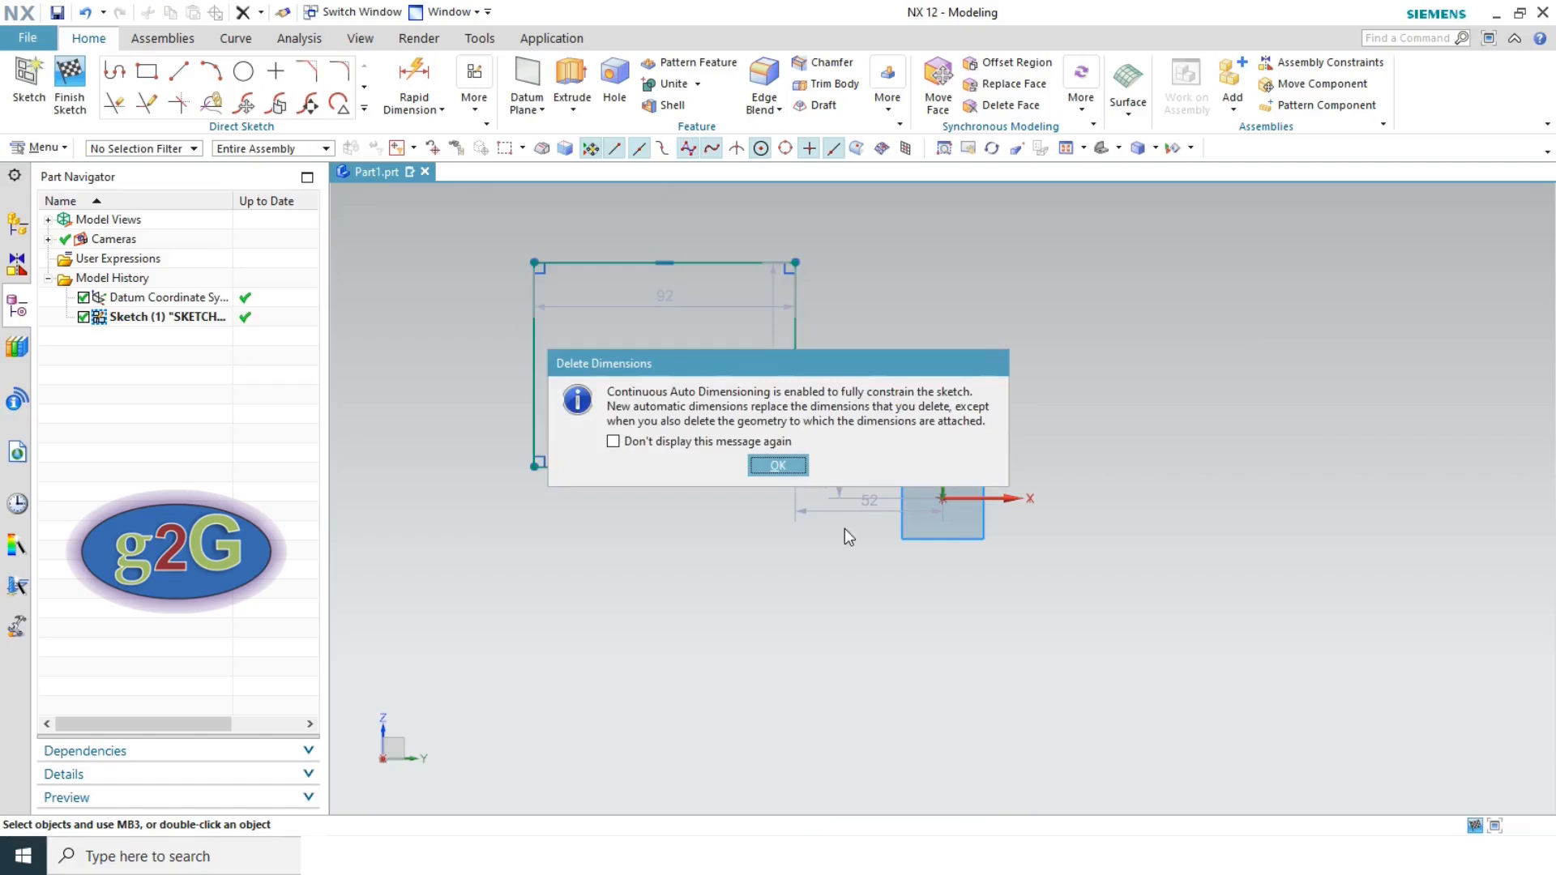
click(774, 465)
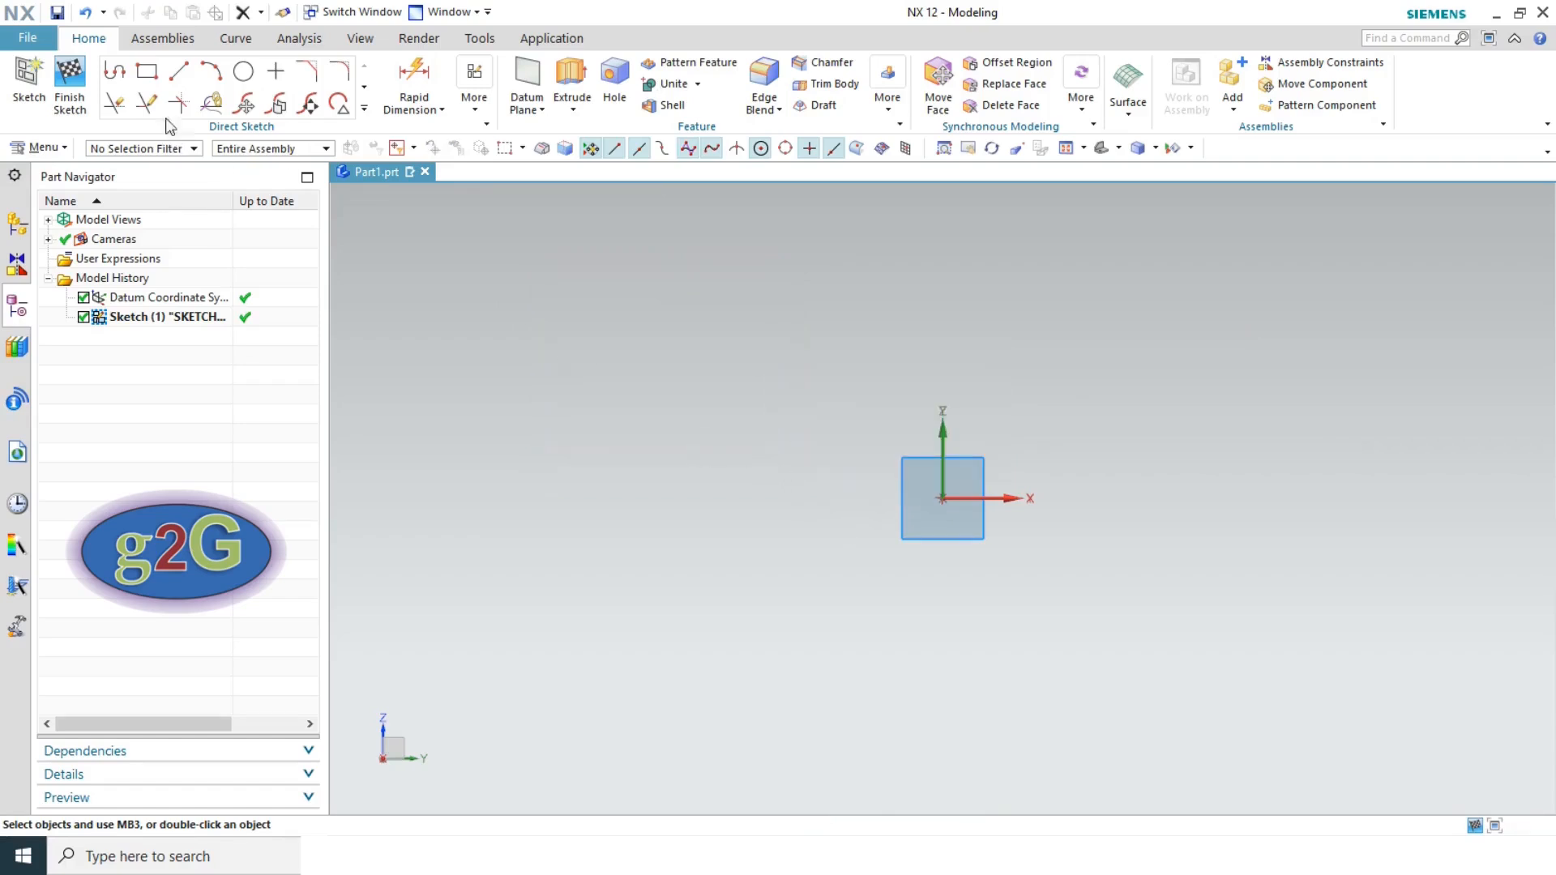
- Draw a horizontally aligned rectangle with the By 3 Points method, about 105 mm wide and 55.3 mm high, left of the origin
click(146, 74)
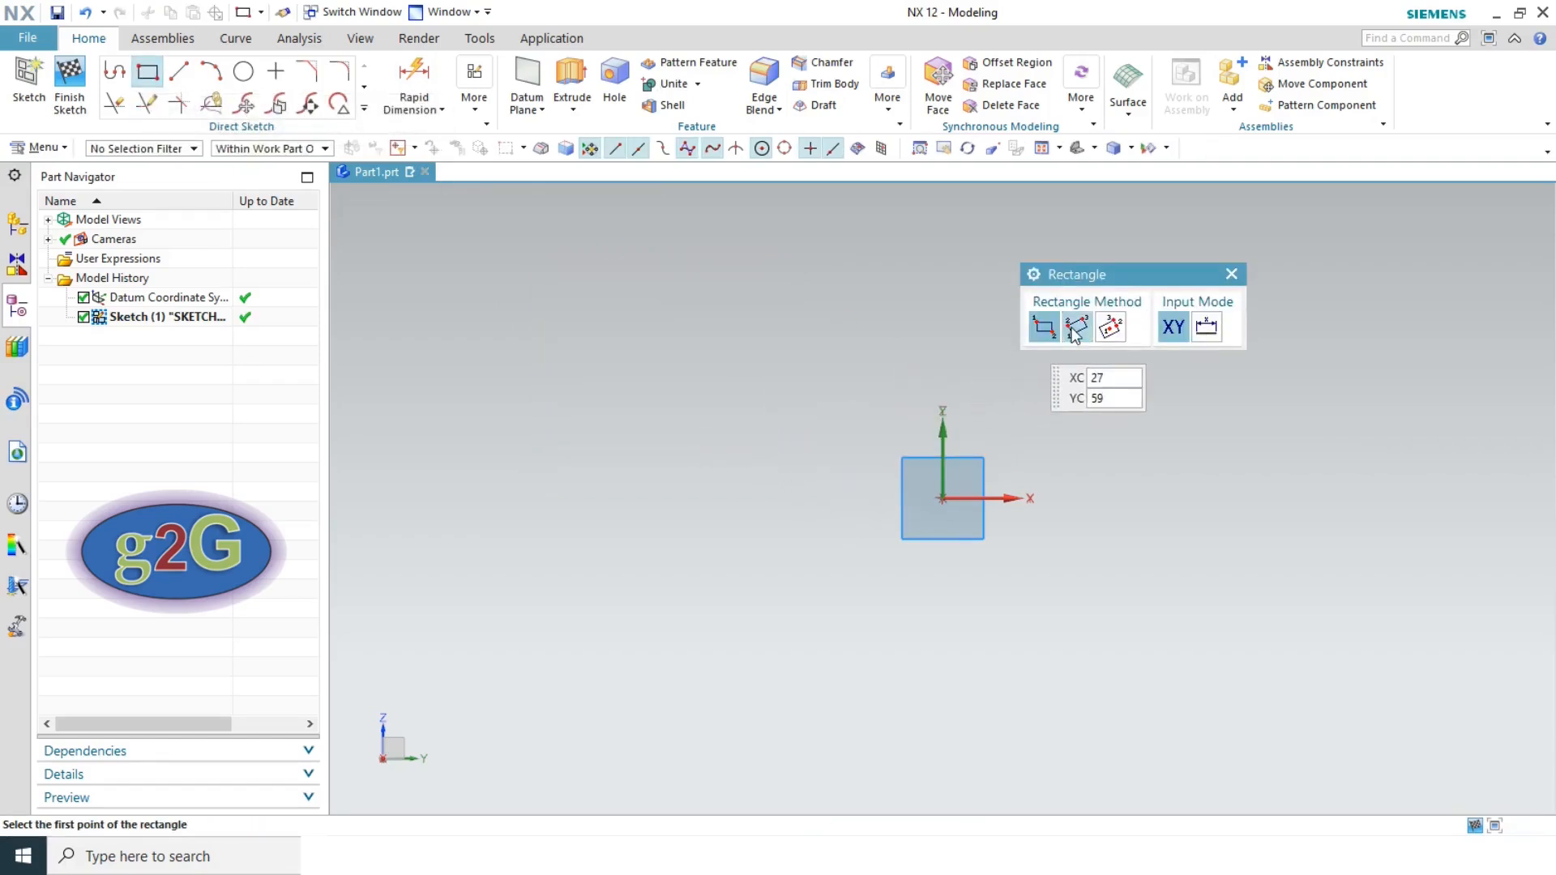
click(1075, 328)
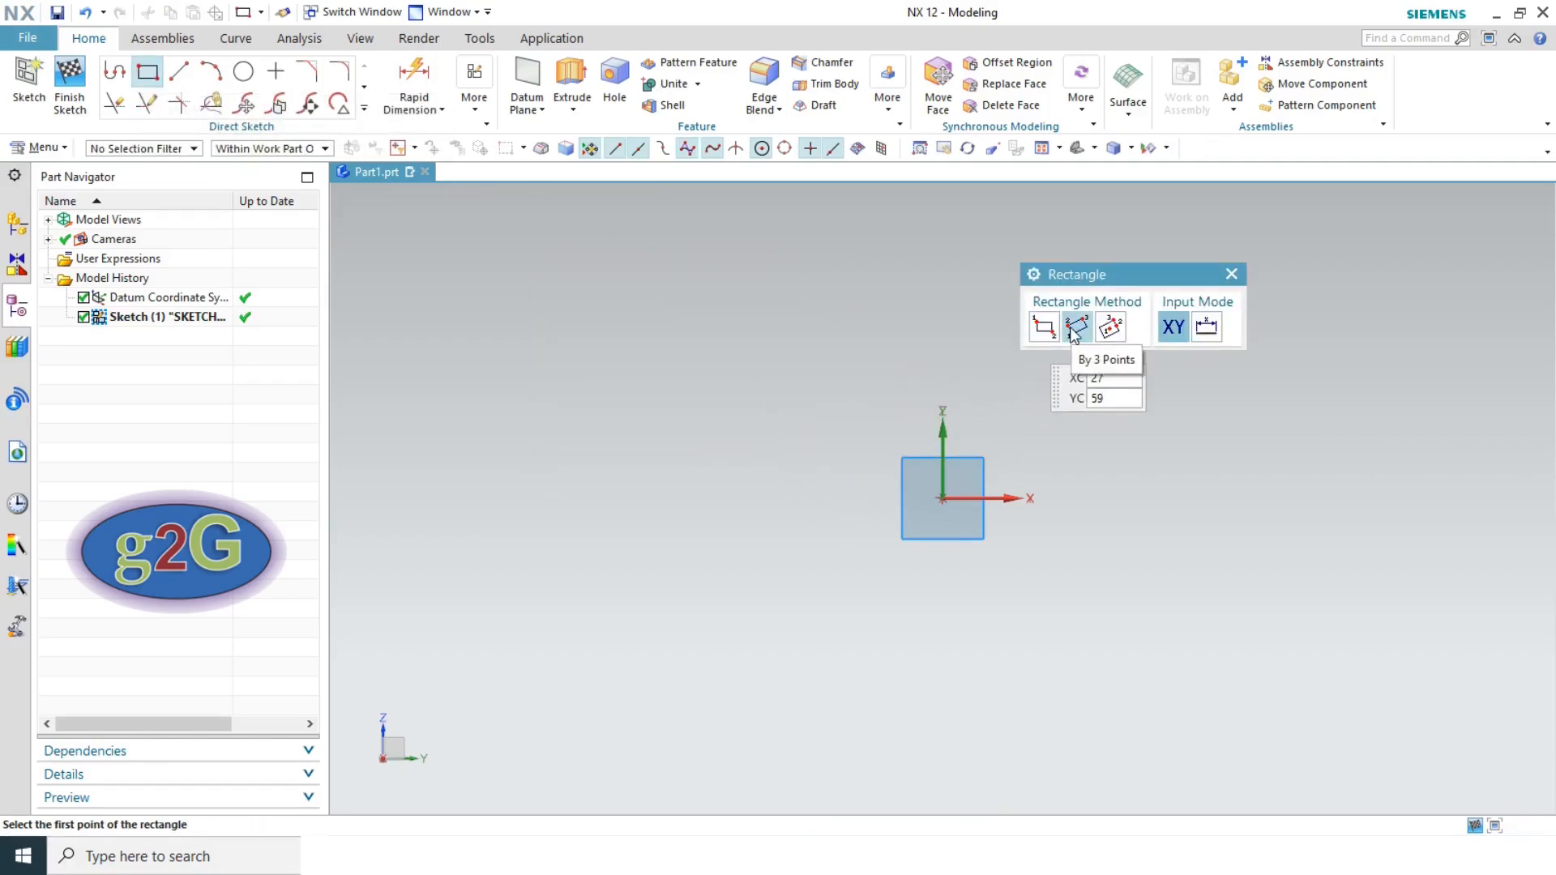
click(551, 427)
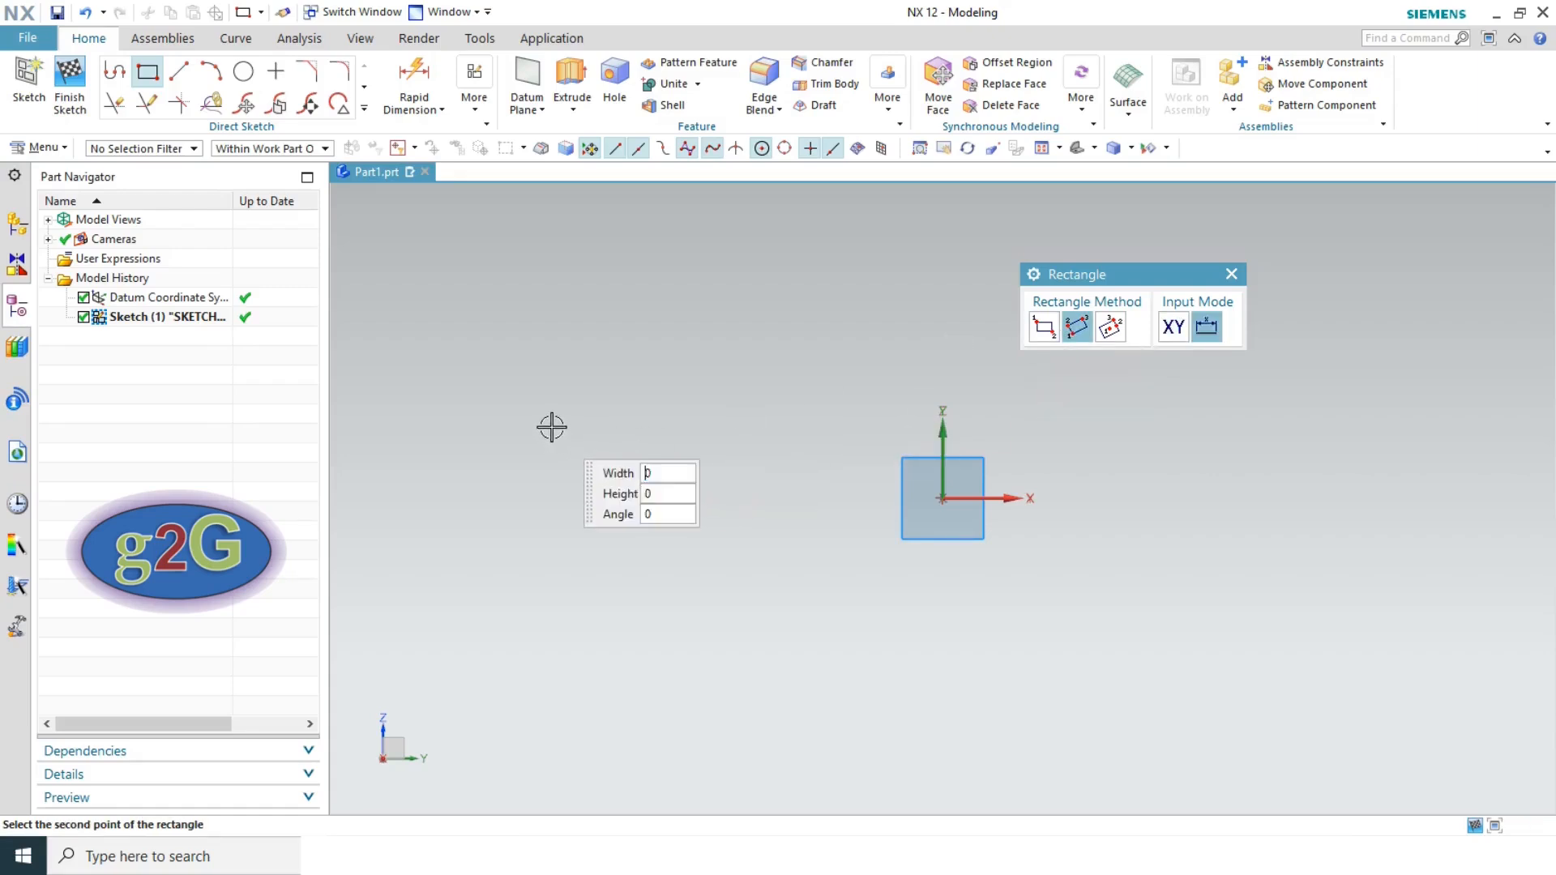
click(847, 419)
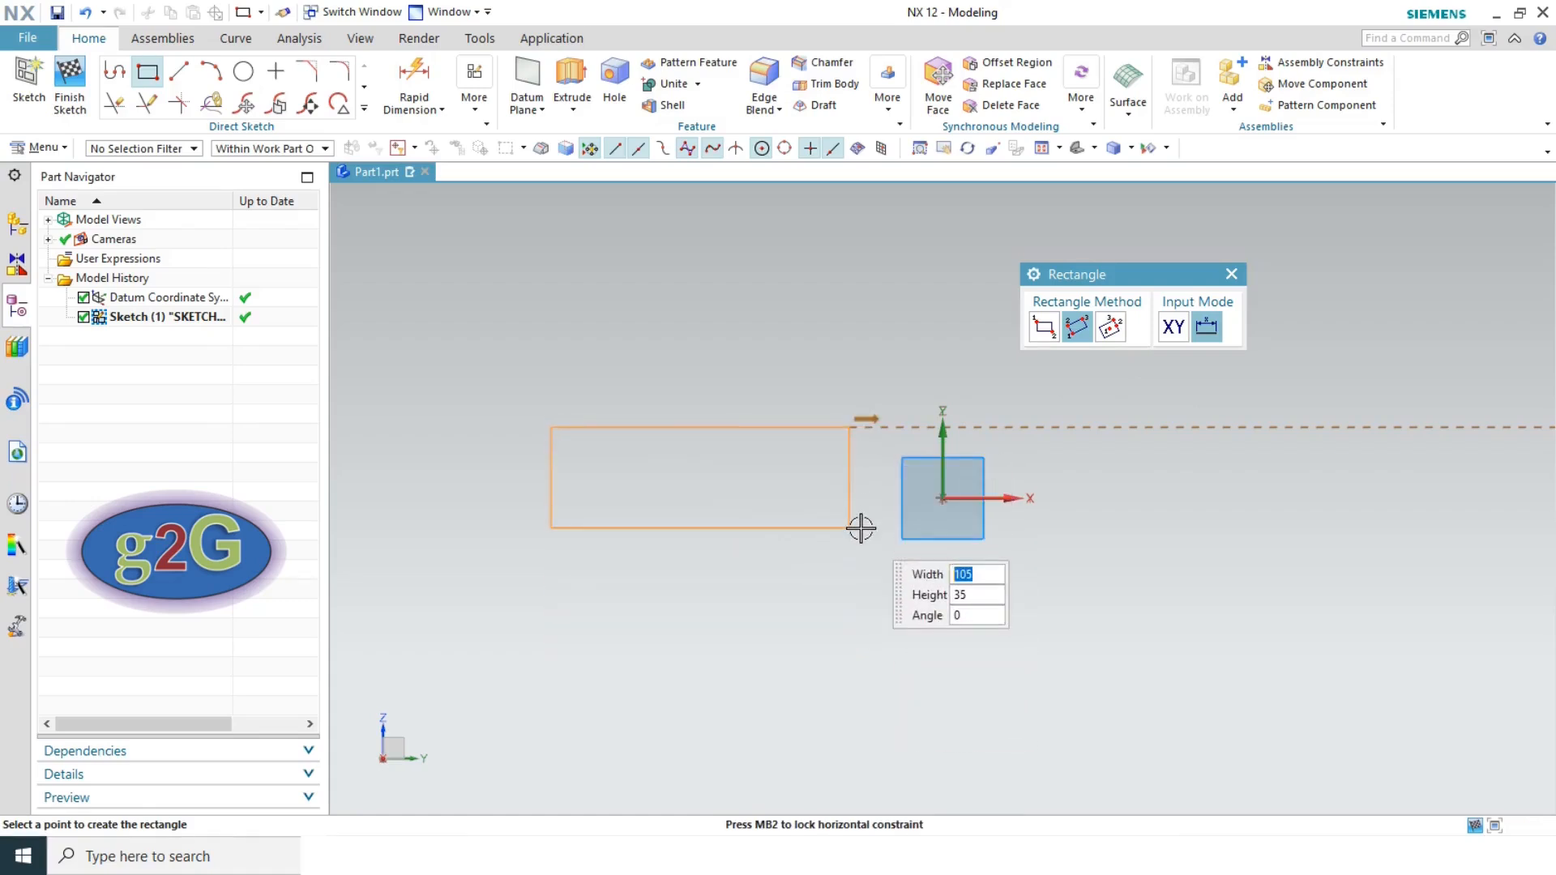
click(851, 584)
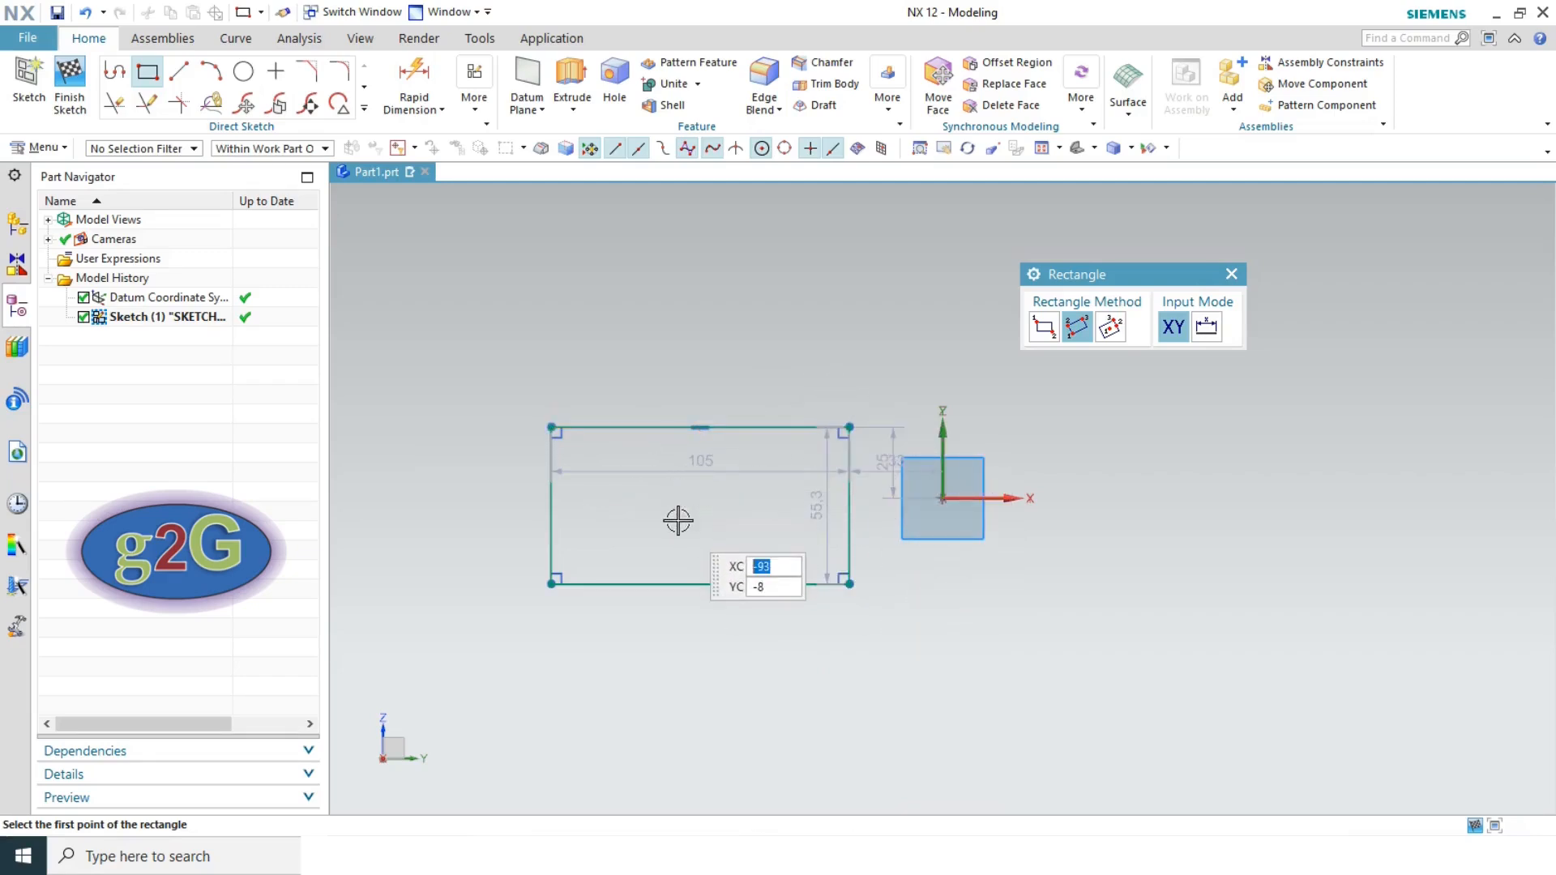
key(Escape)
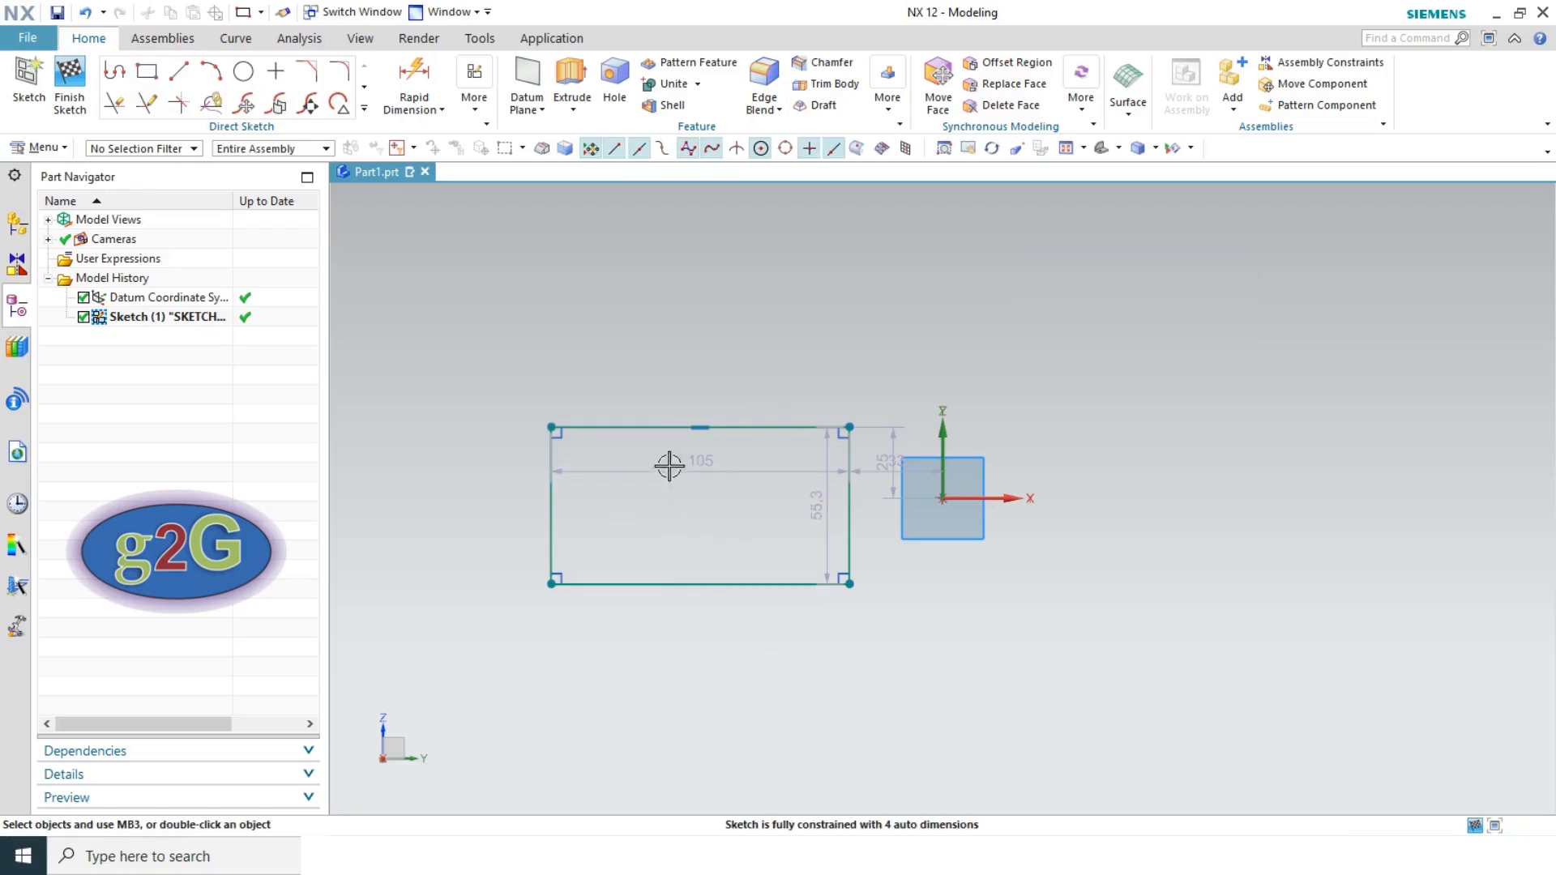
- Delete the three-point rectangle together with its automatic dimensions
mouse_move(497, 376)
mouse_down()
mouse_move(629, 496)
mouse_move(886, 631)
mouse_up()
key(Delete)
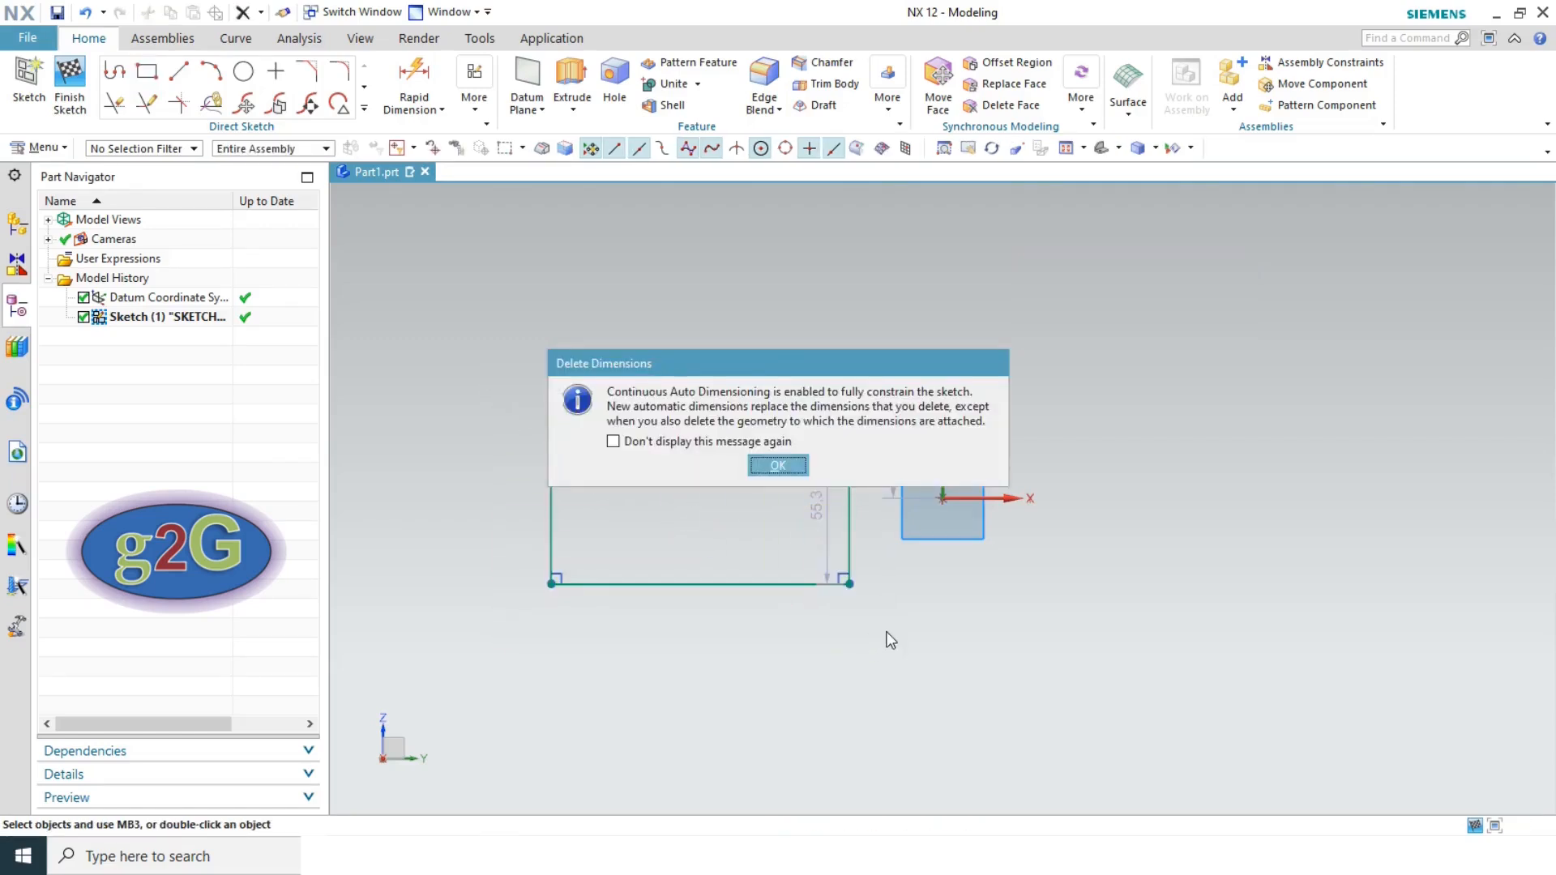
key(Return)
- Draw a rectangle from its centre point, about 106 mm wide and 85.3 mm high, left of the sketch origin
click(146, 71)
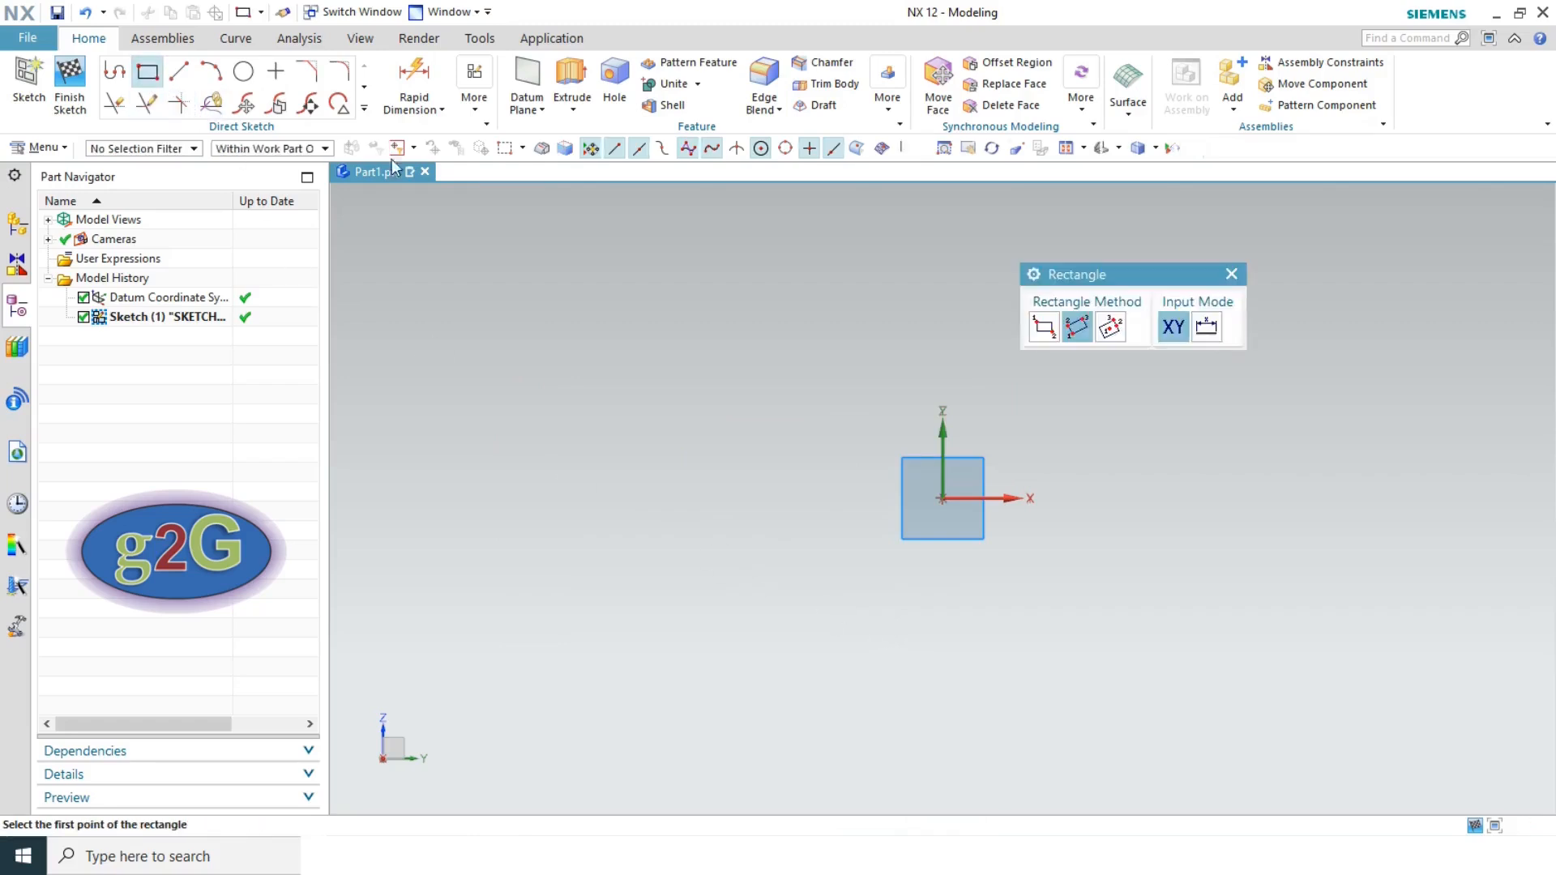
click(1111, 328)
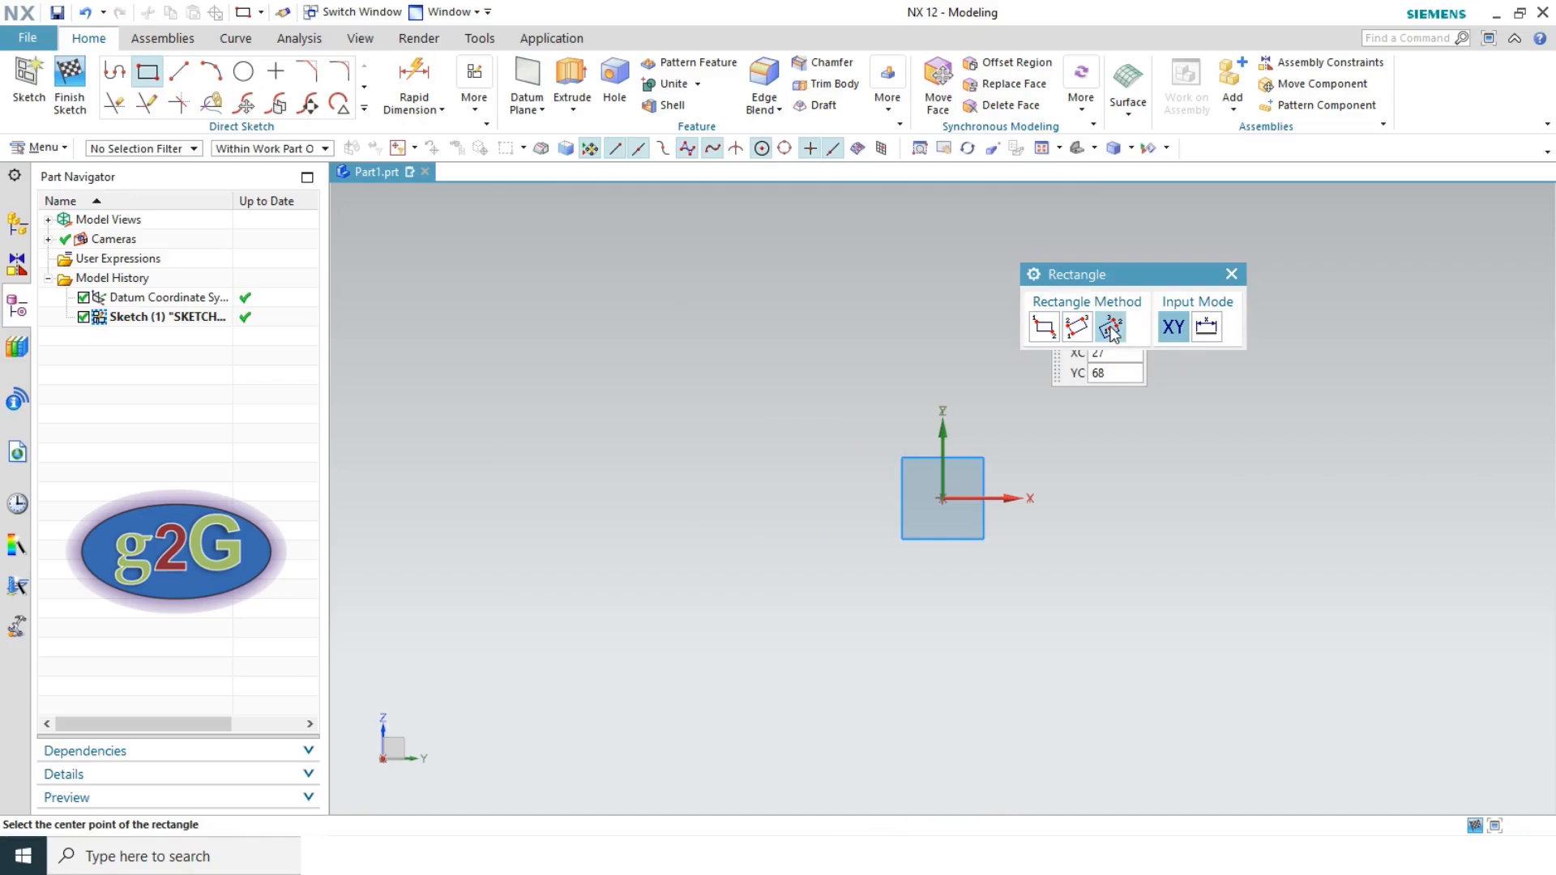
click(633, 461)
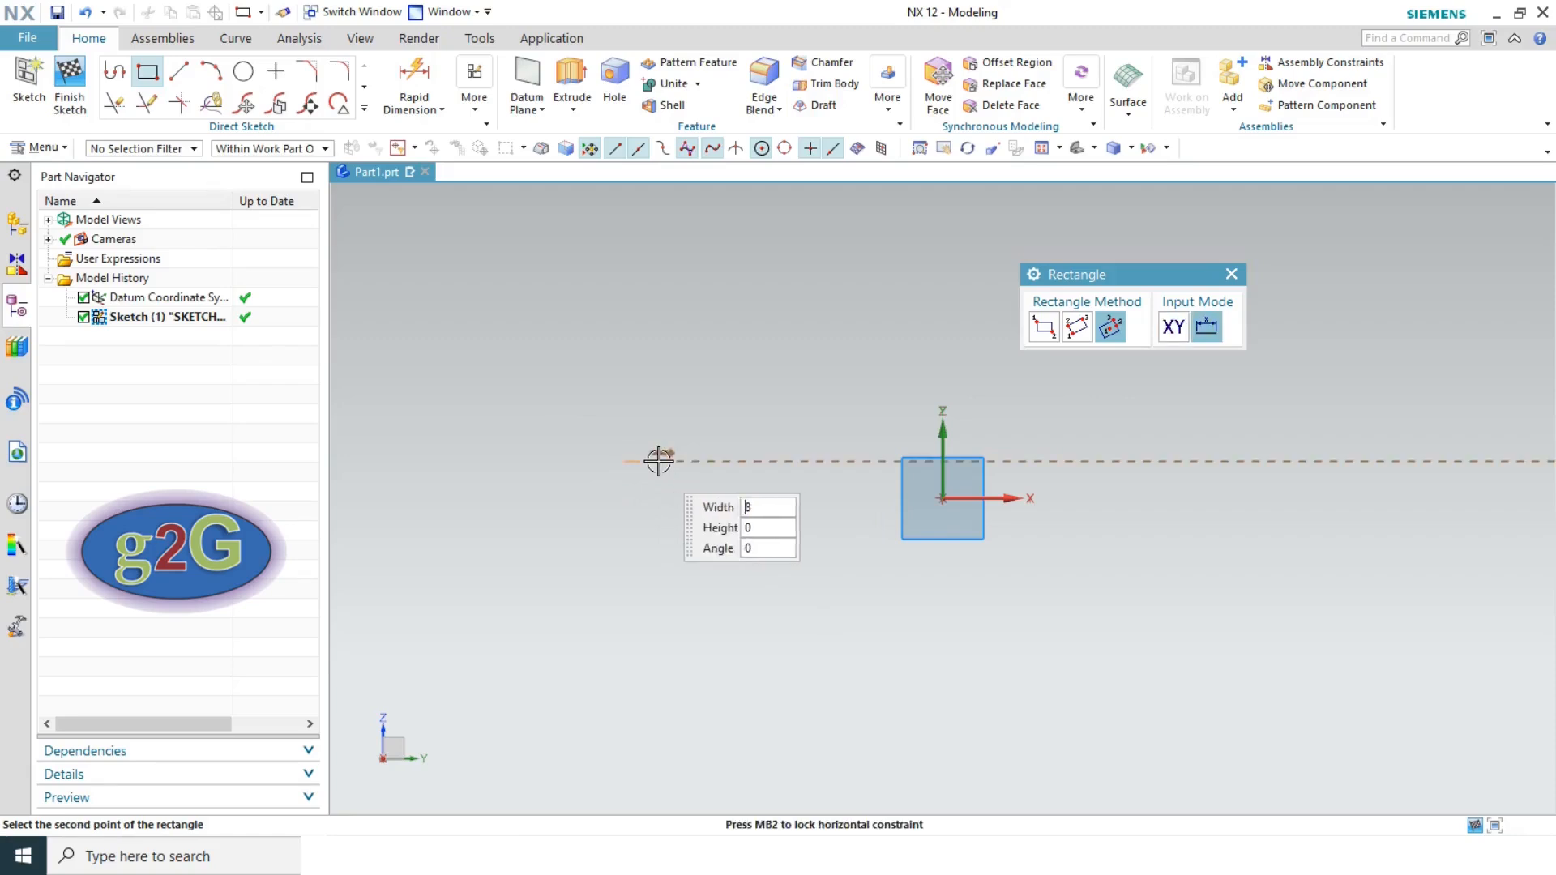
click(782, 465)
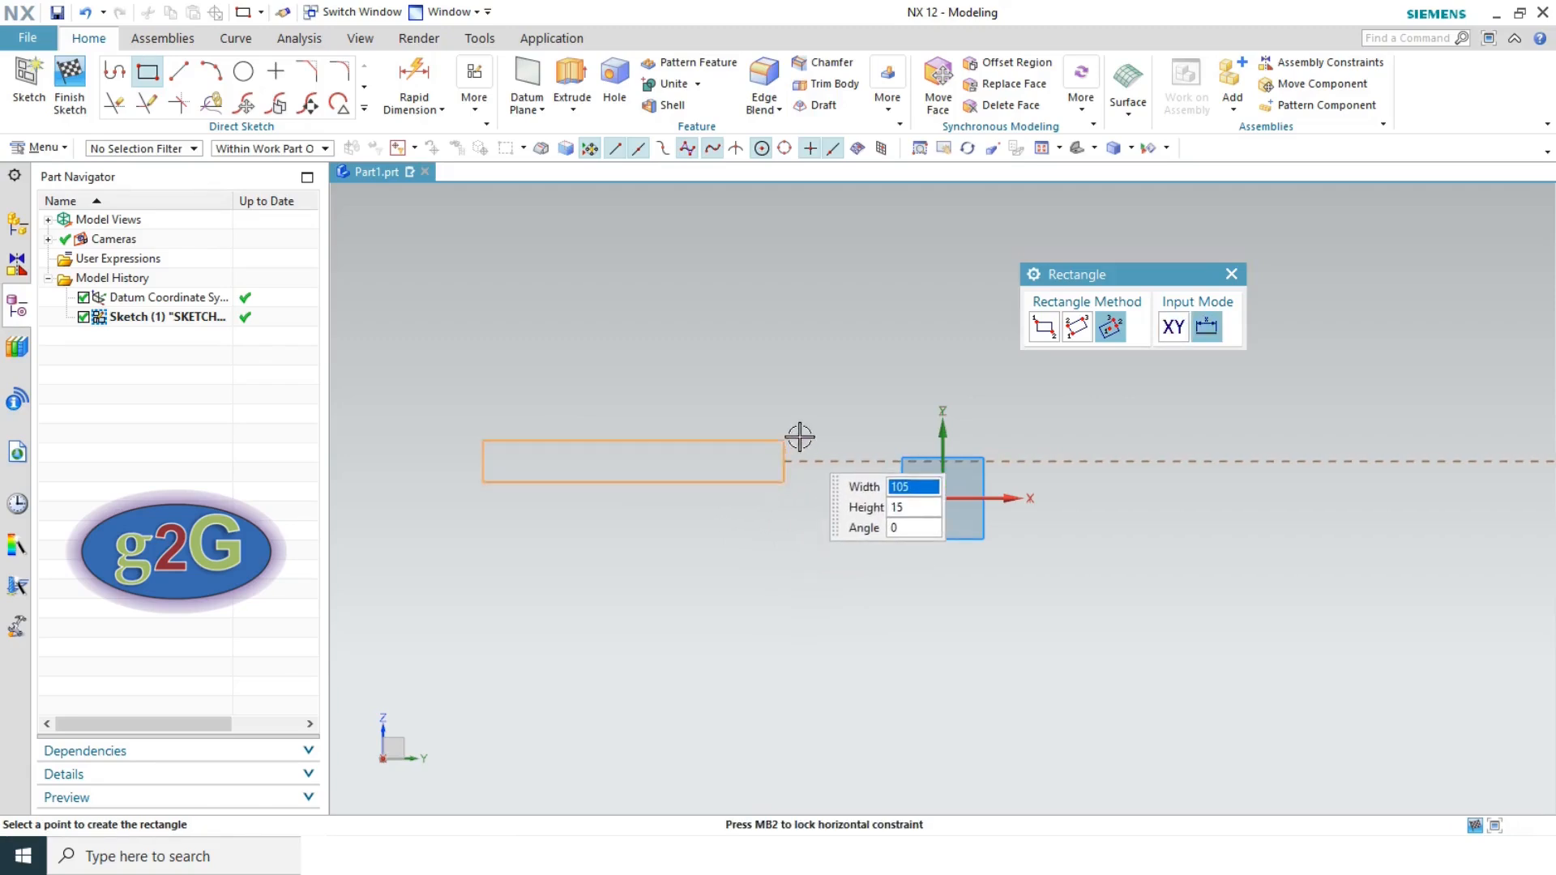
click(791, 341)
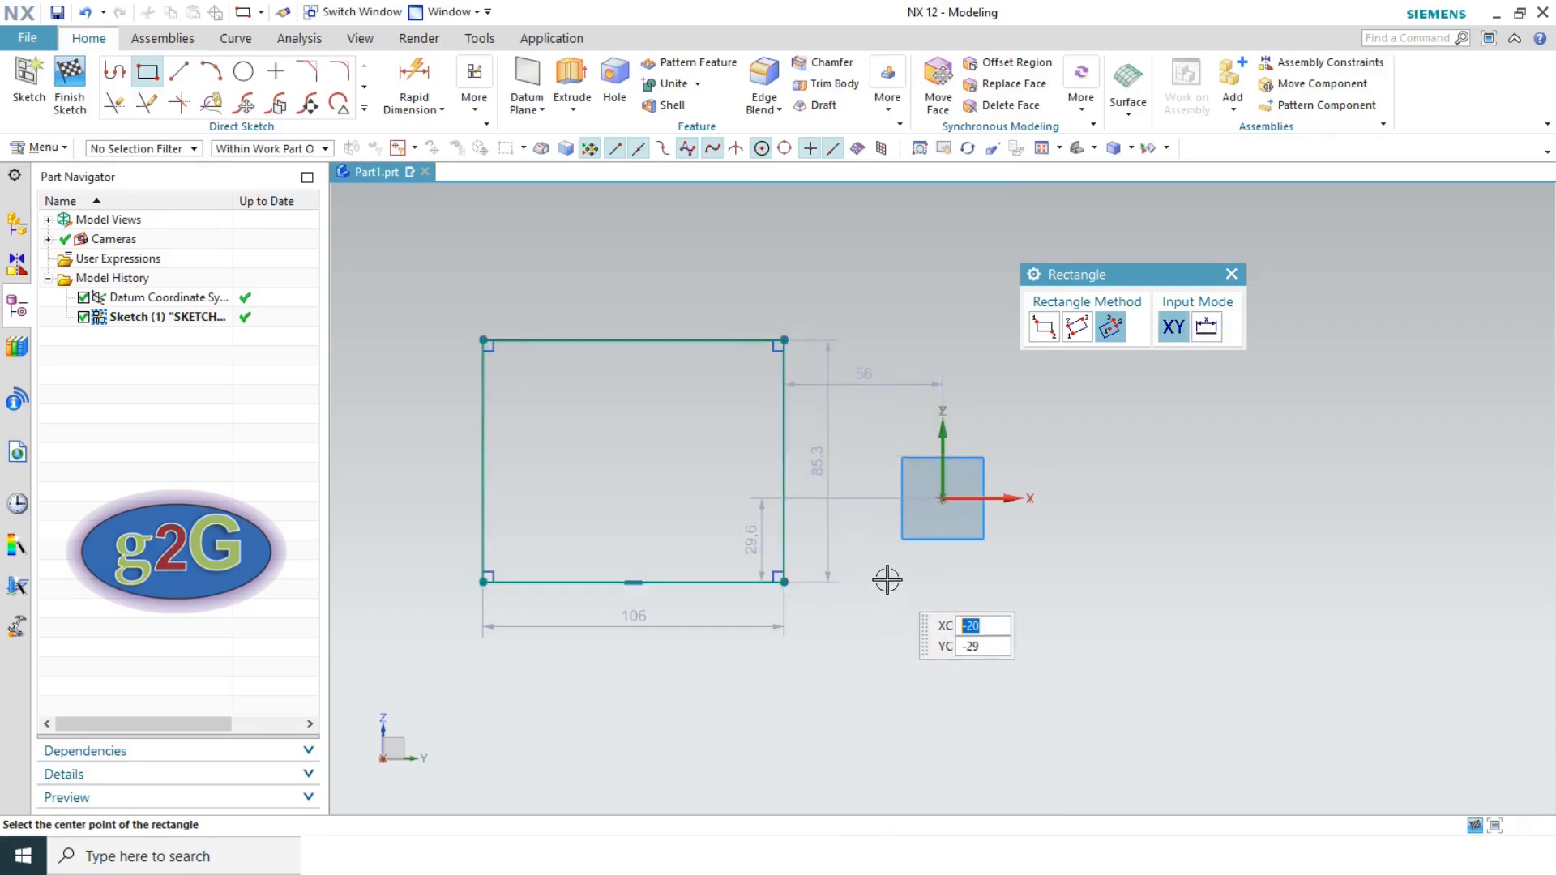
key(Escape)
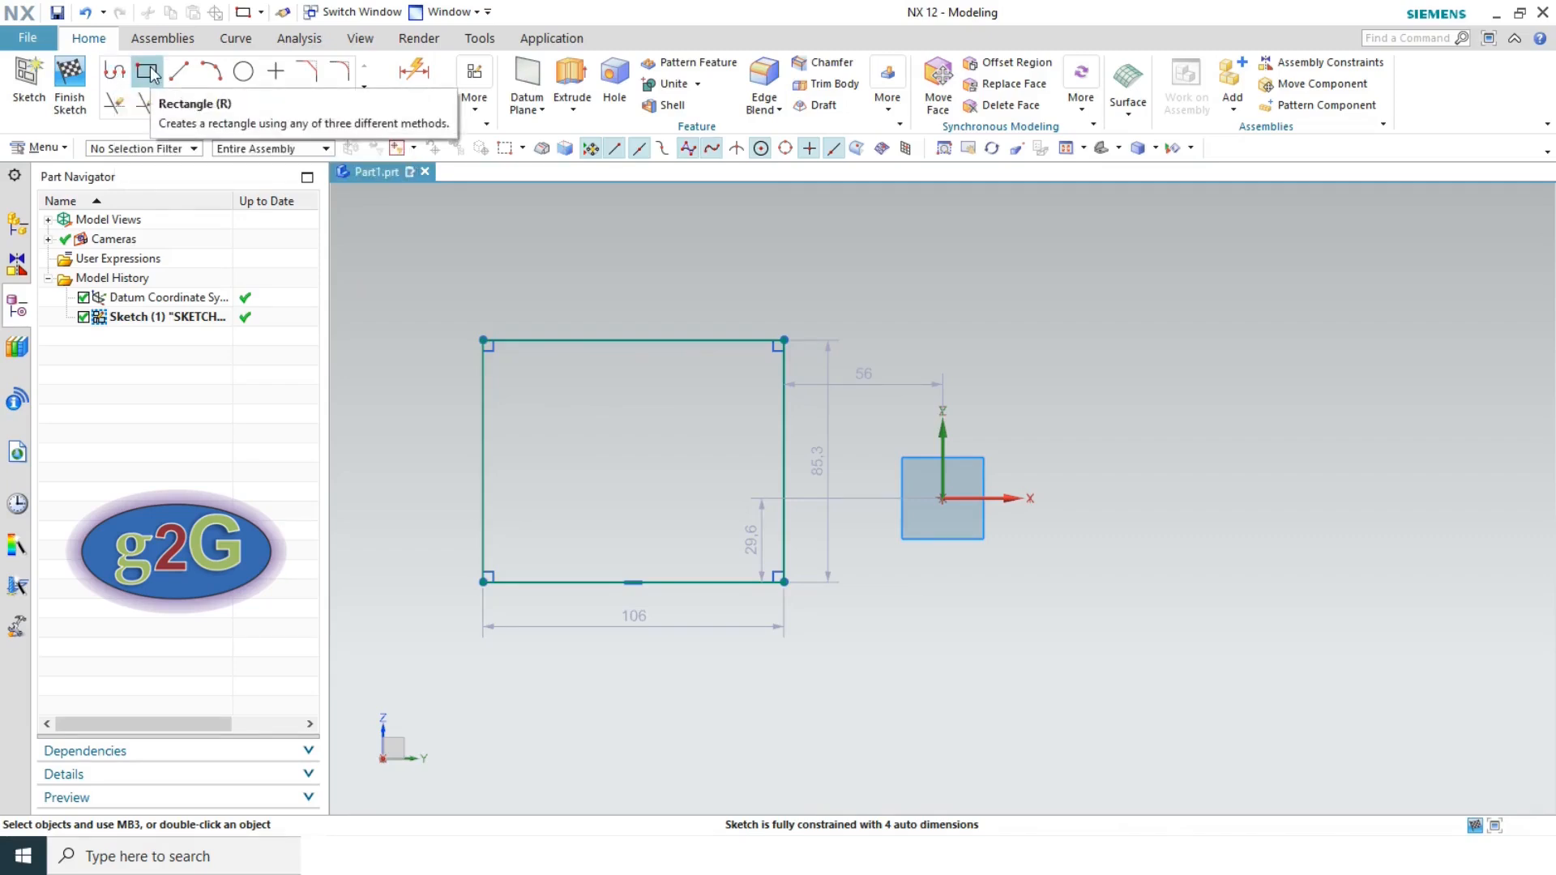
- Draw a single horizontal line about 88 mm long, about 70 mm above the sketch origin and left of it
click(365, 110)
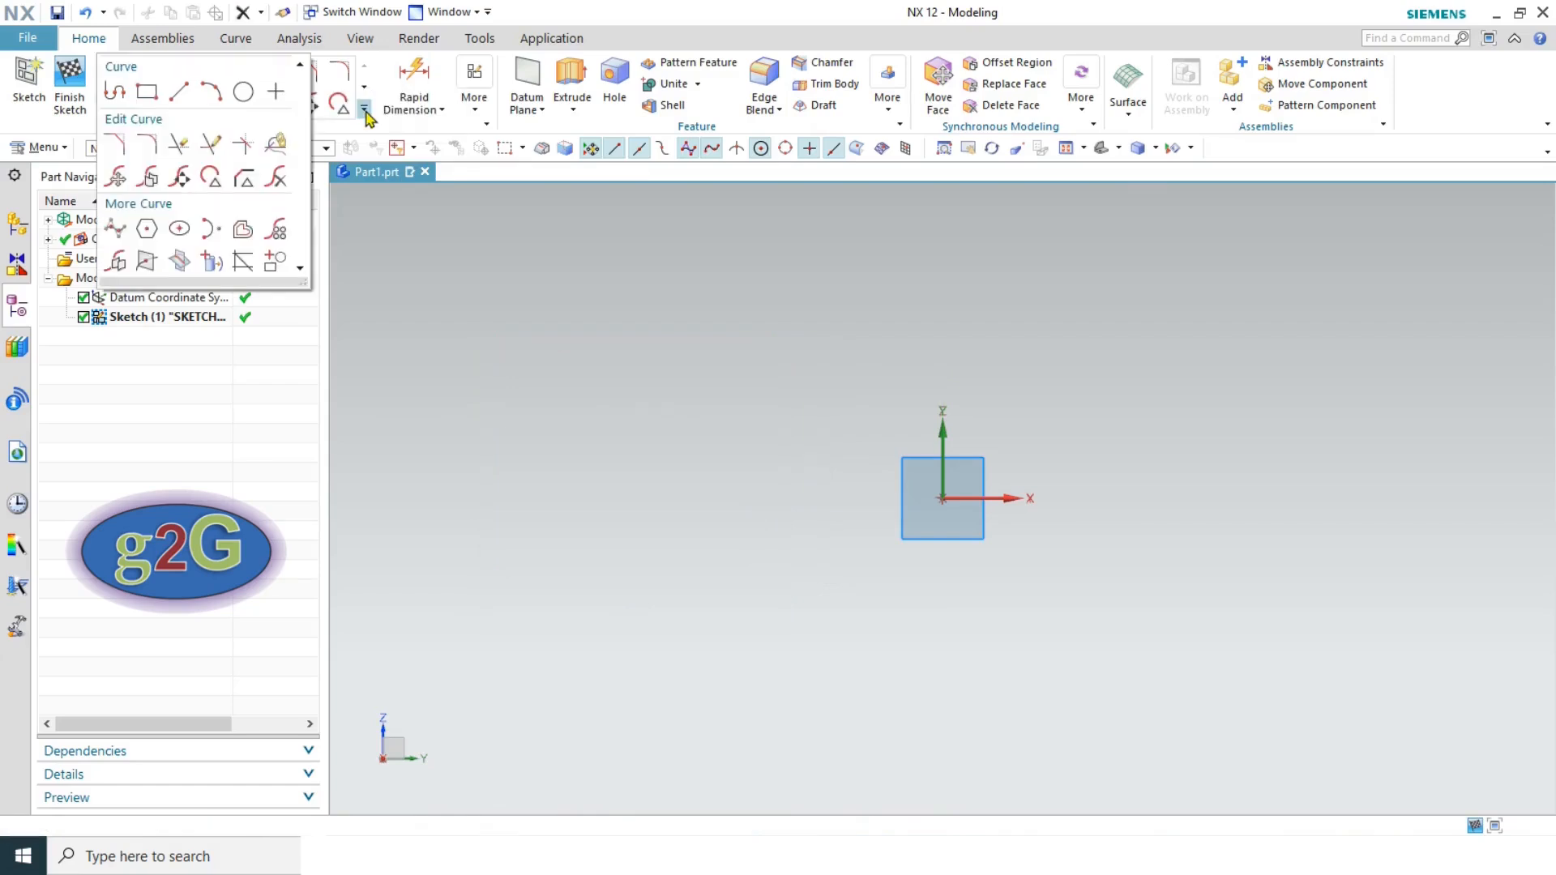
click(180, 92)
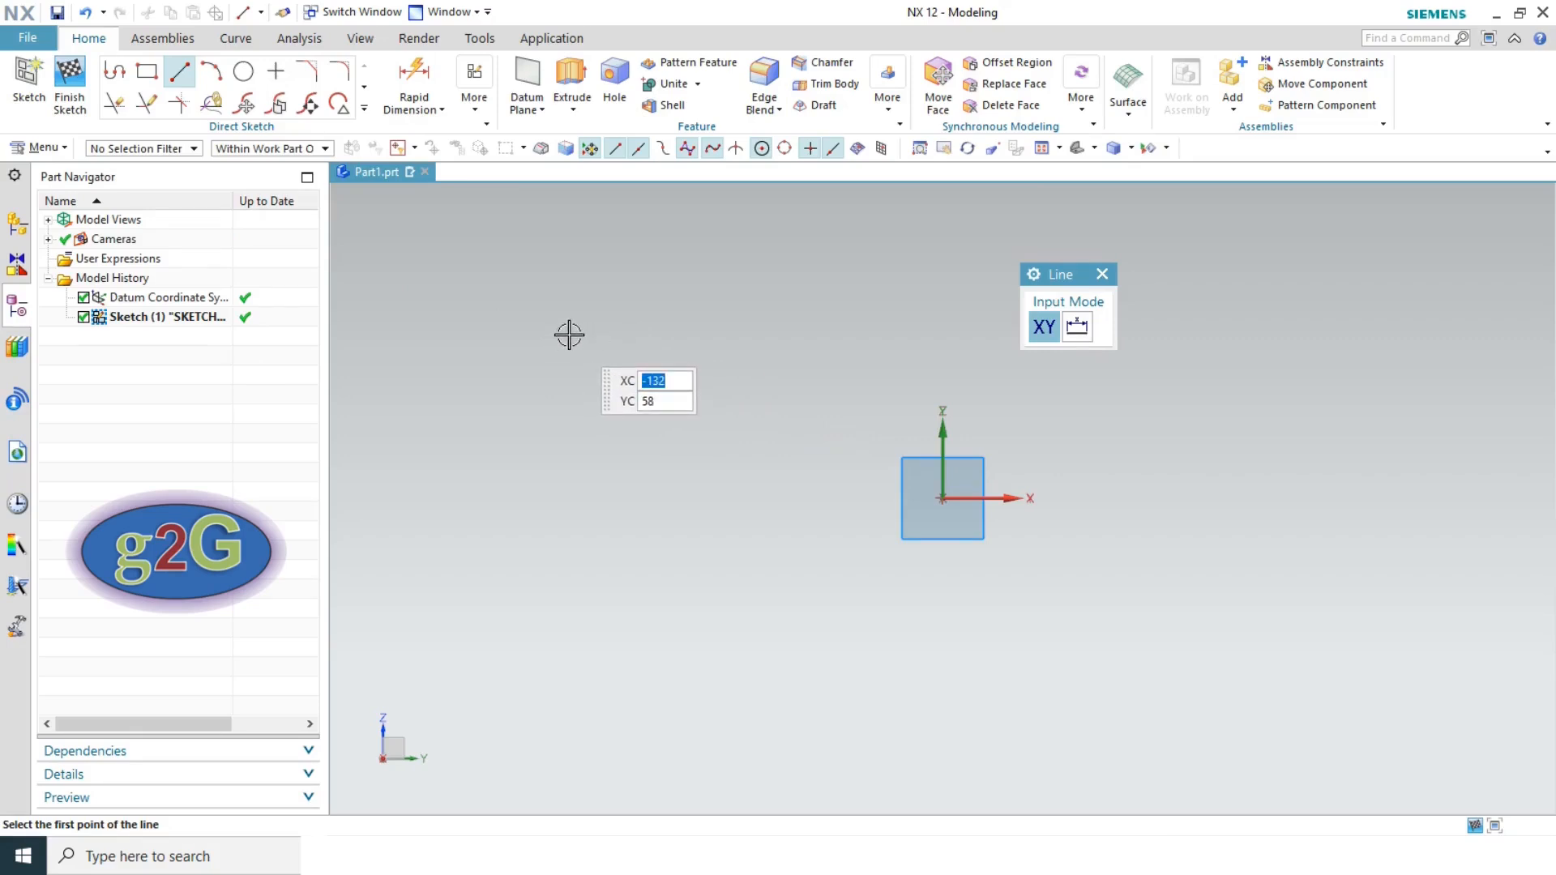
click(524, 300)
click(772, 299)
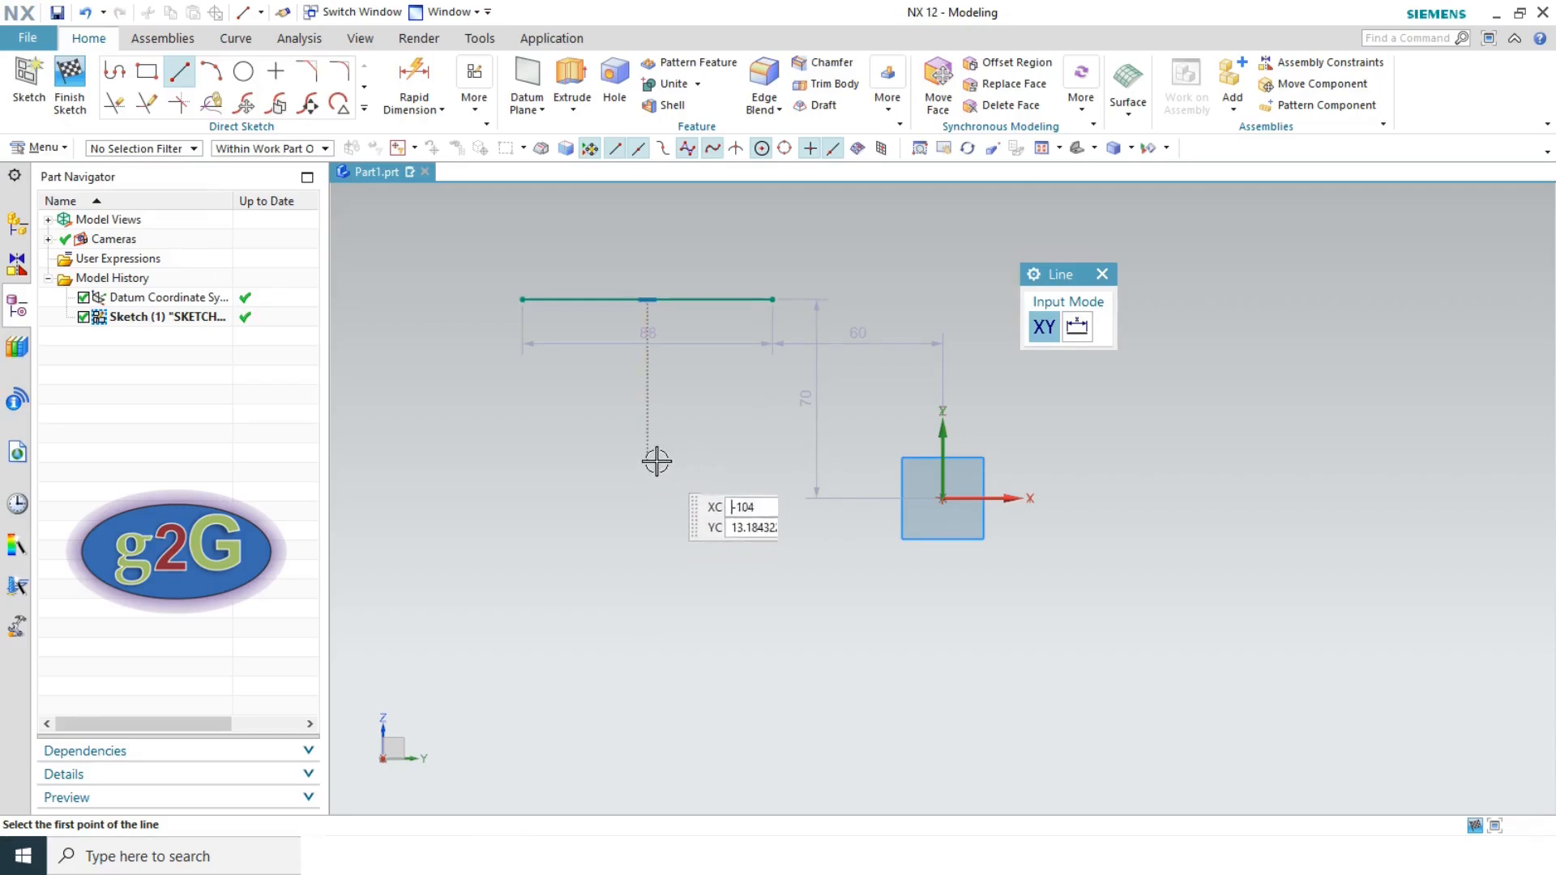
key(Escape)
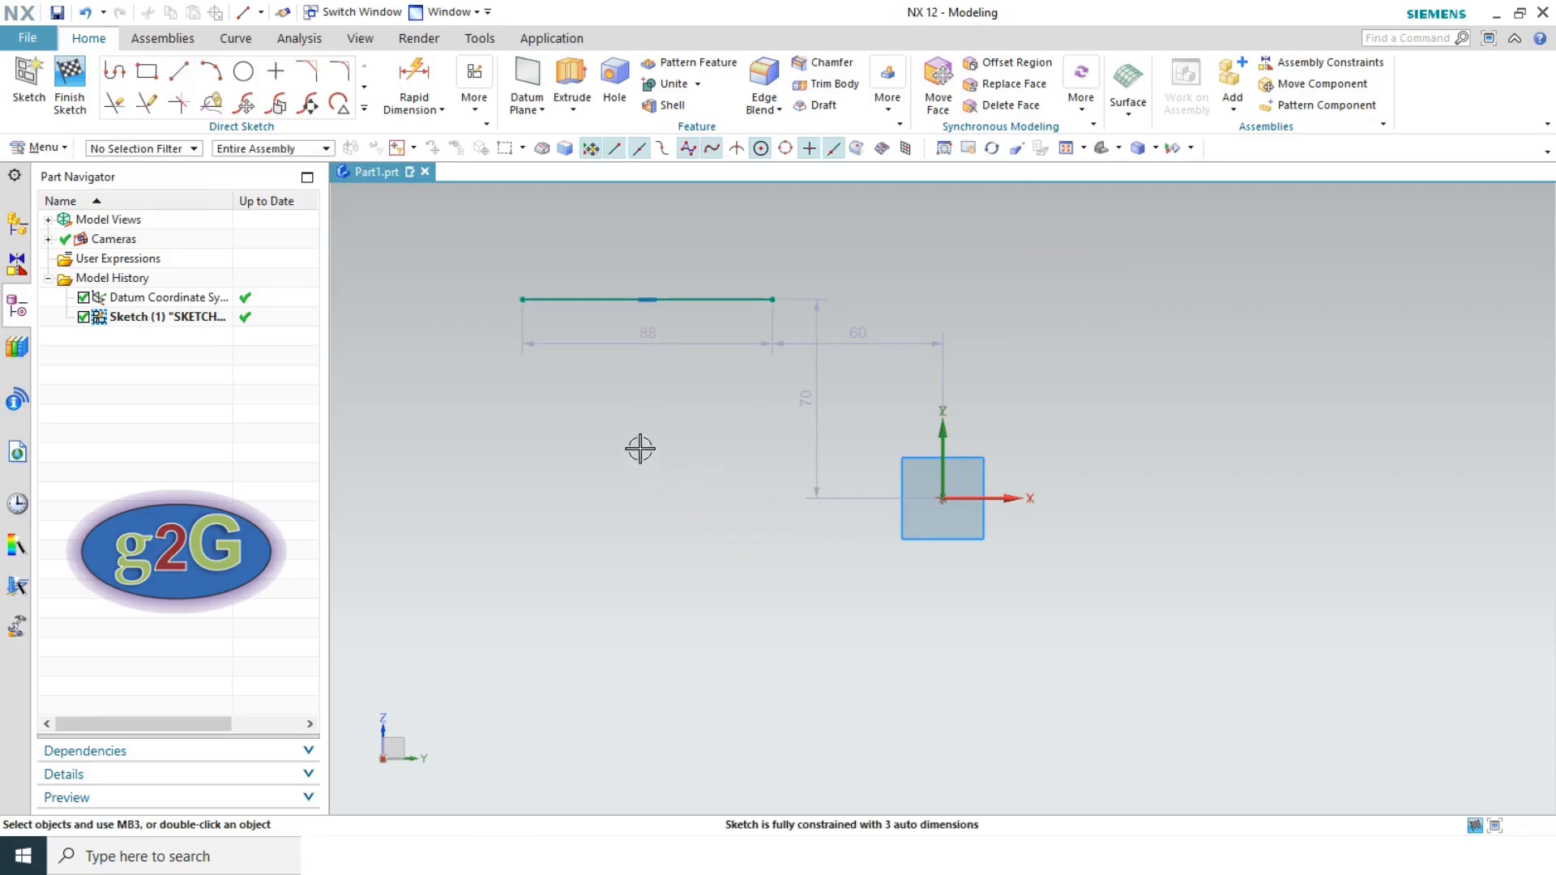
- Draw an arc by three points with a radius of about 41.9 mm below the horizontal line
click(223, 79)
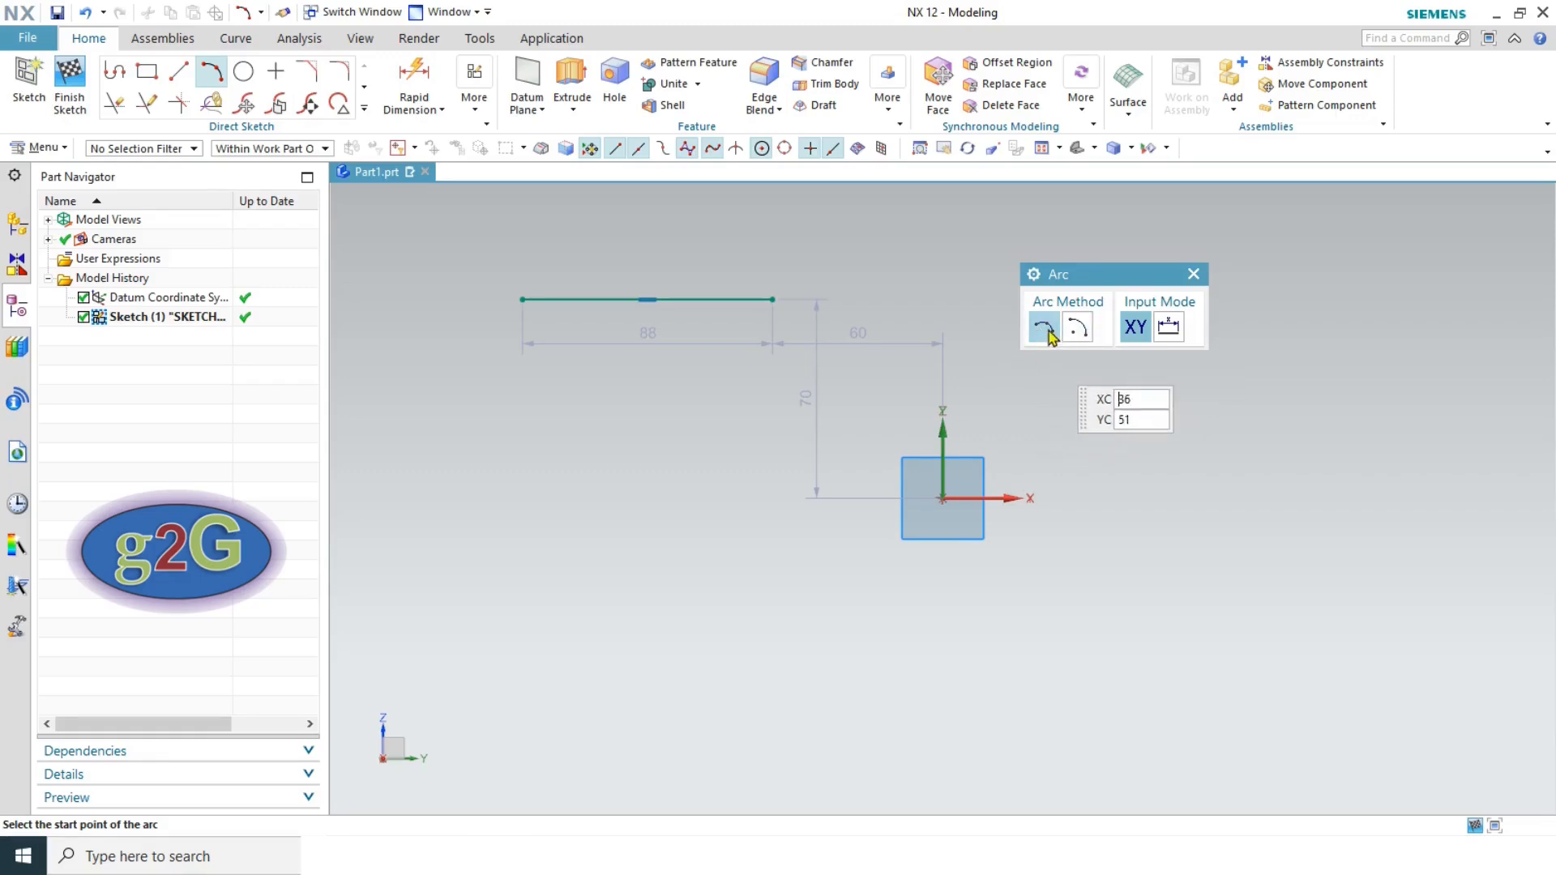
click(502, 598)
click(669, 448)
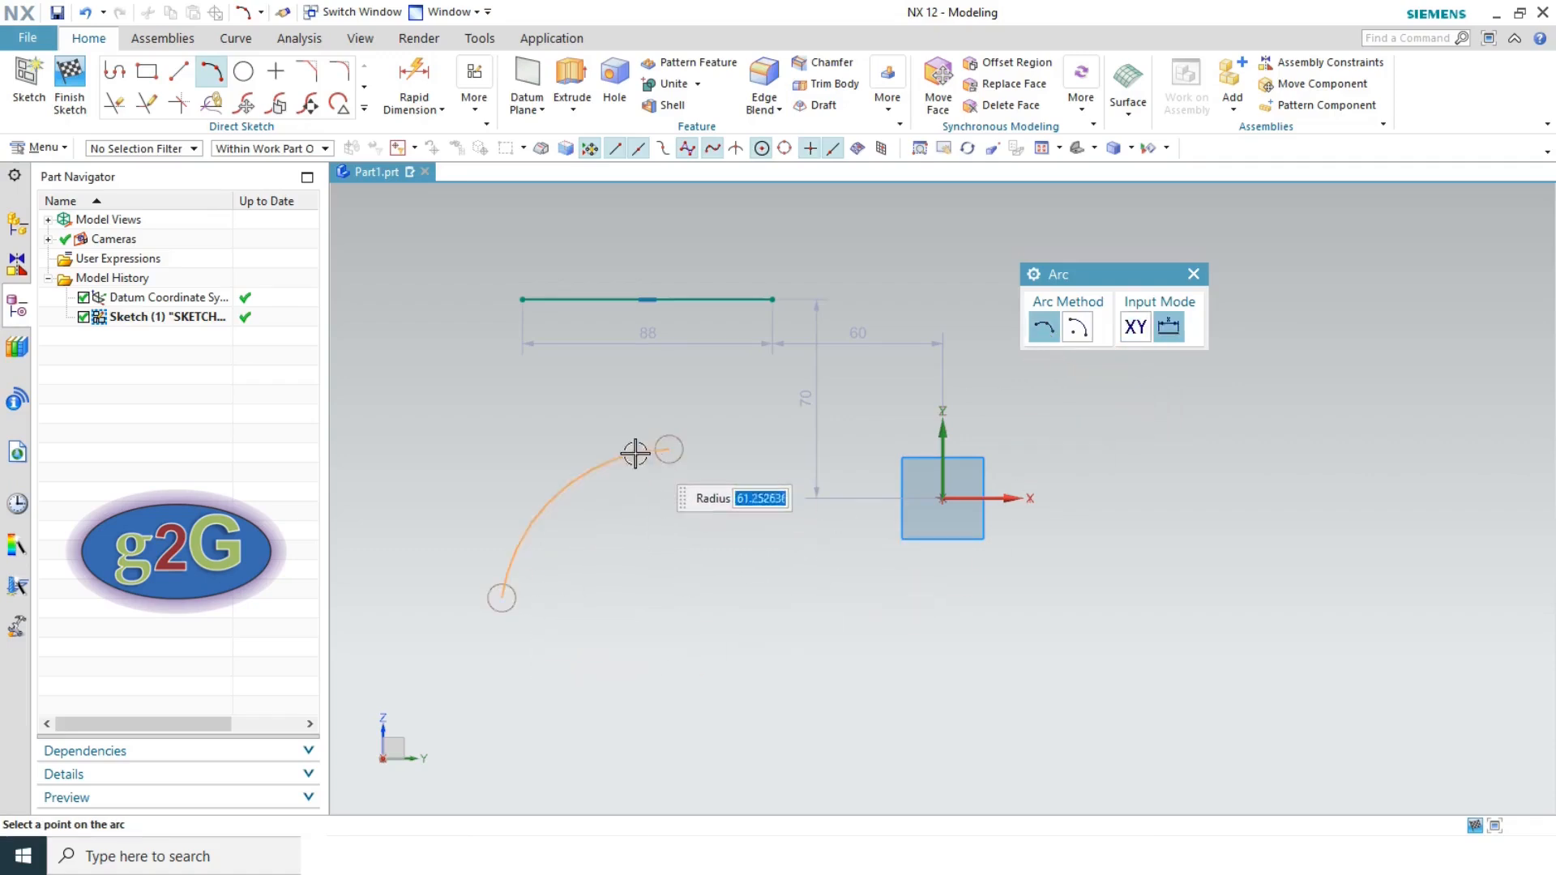
click(662, 551)
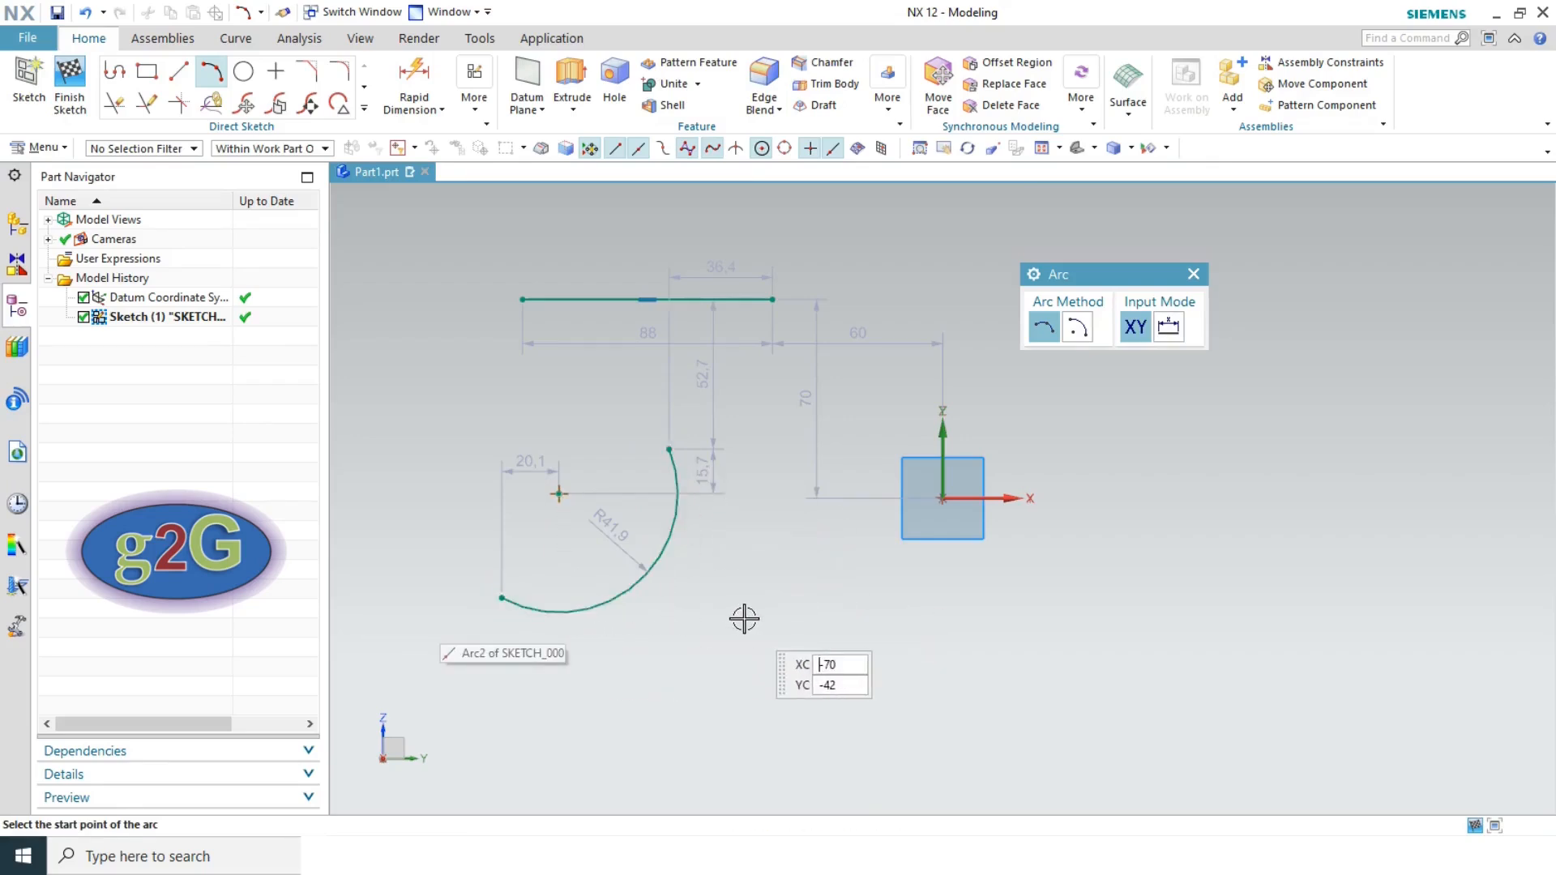
- Draw an arc by centre and endpoints with a radius of about 64.7 mm, below and left of the origin
click(1077, 328)
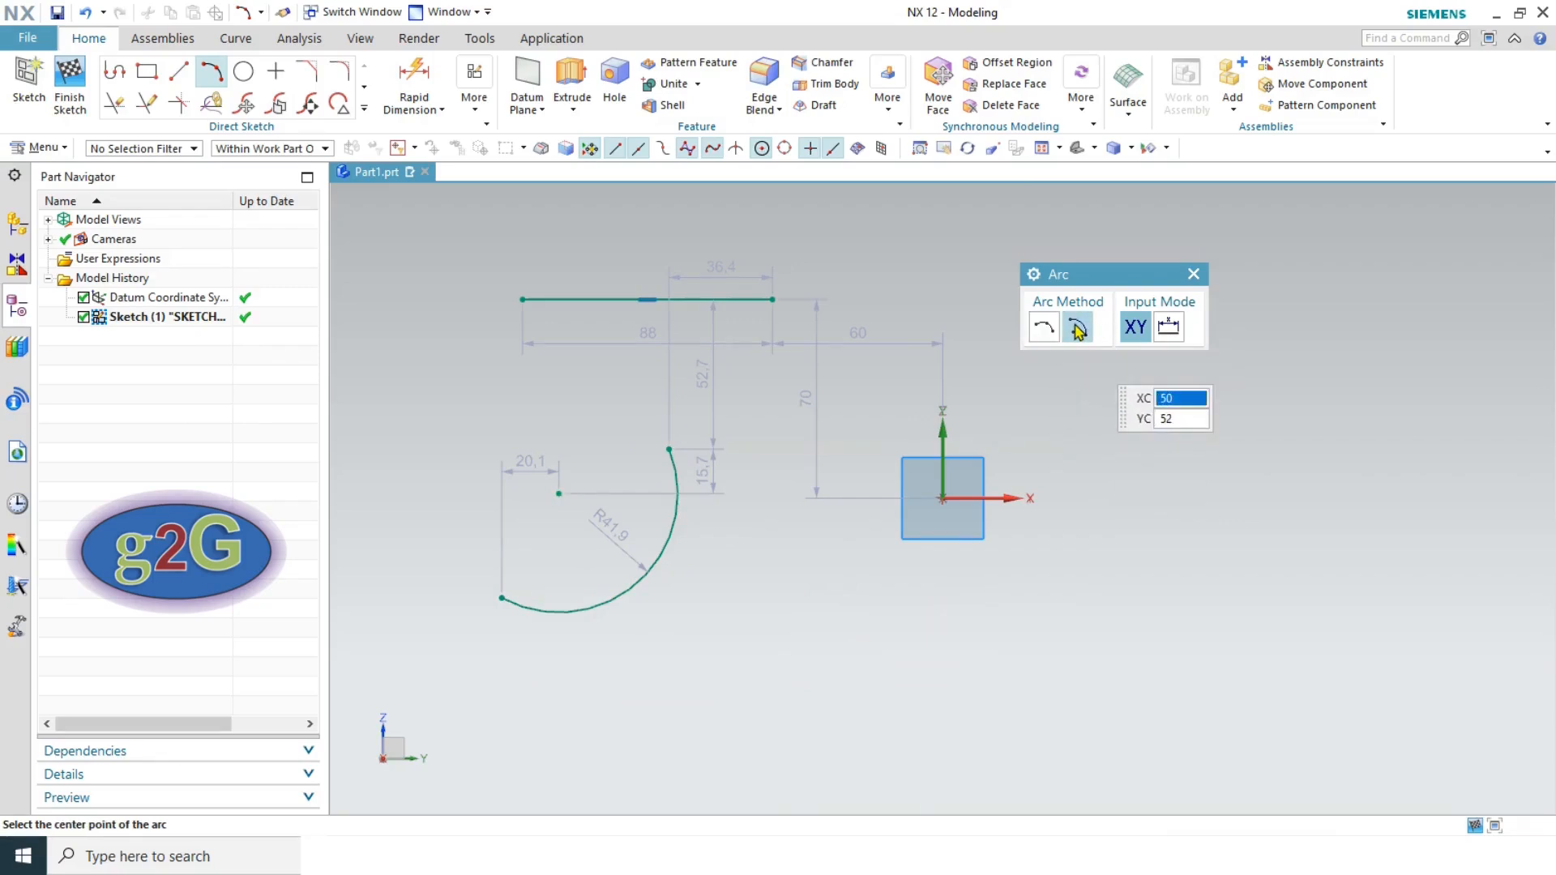
click(727, 715)
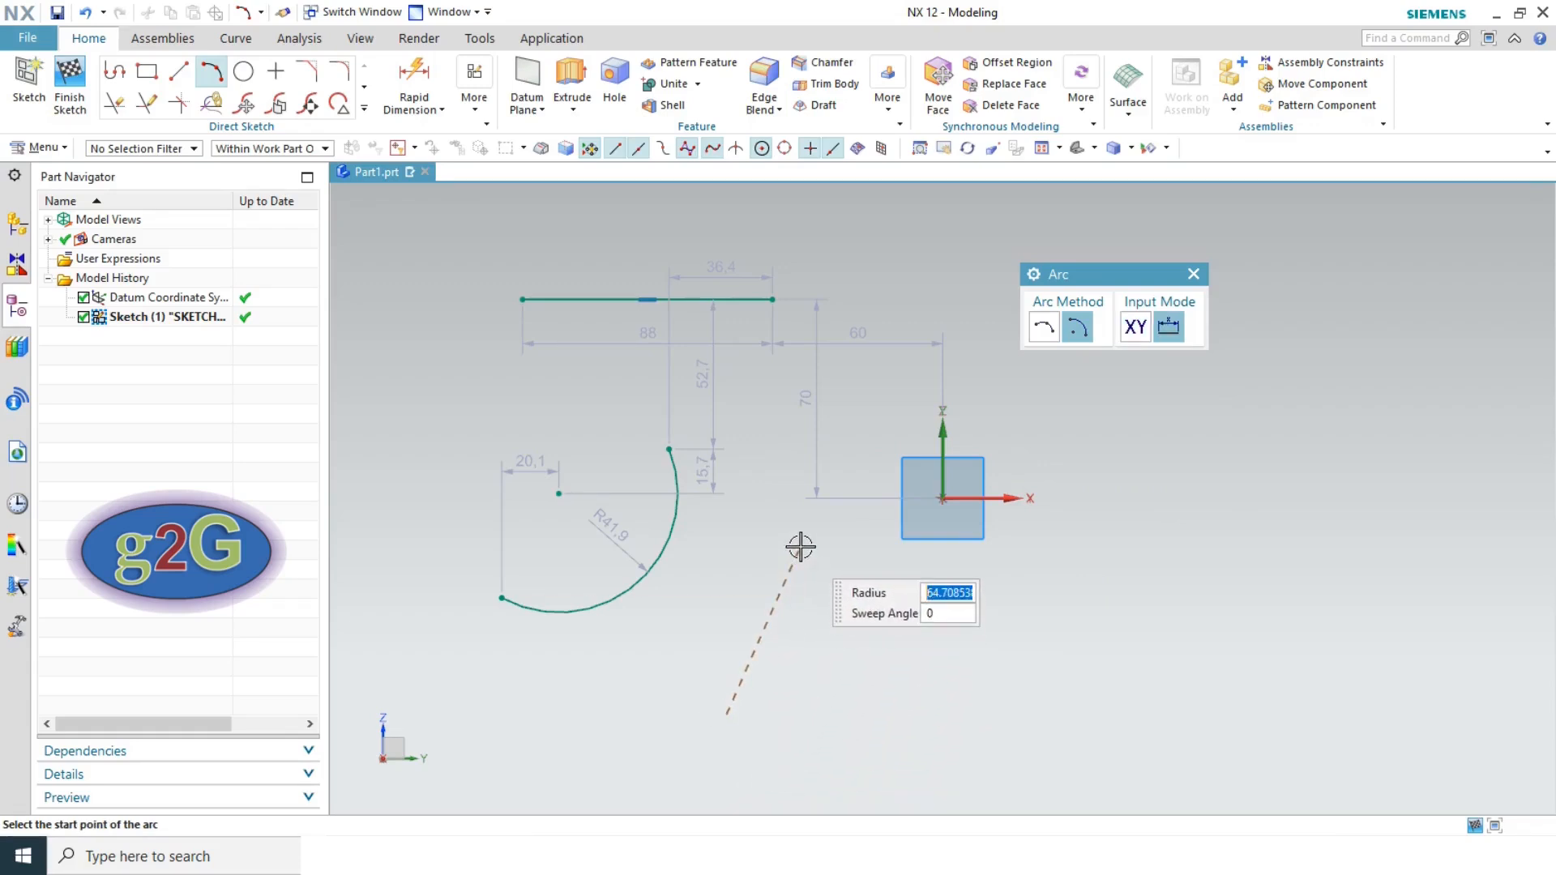
click(883, 739)
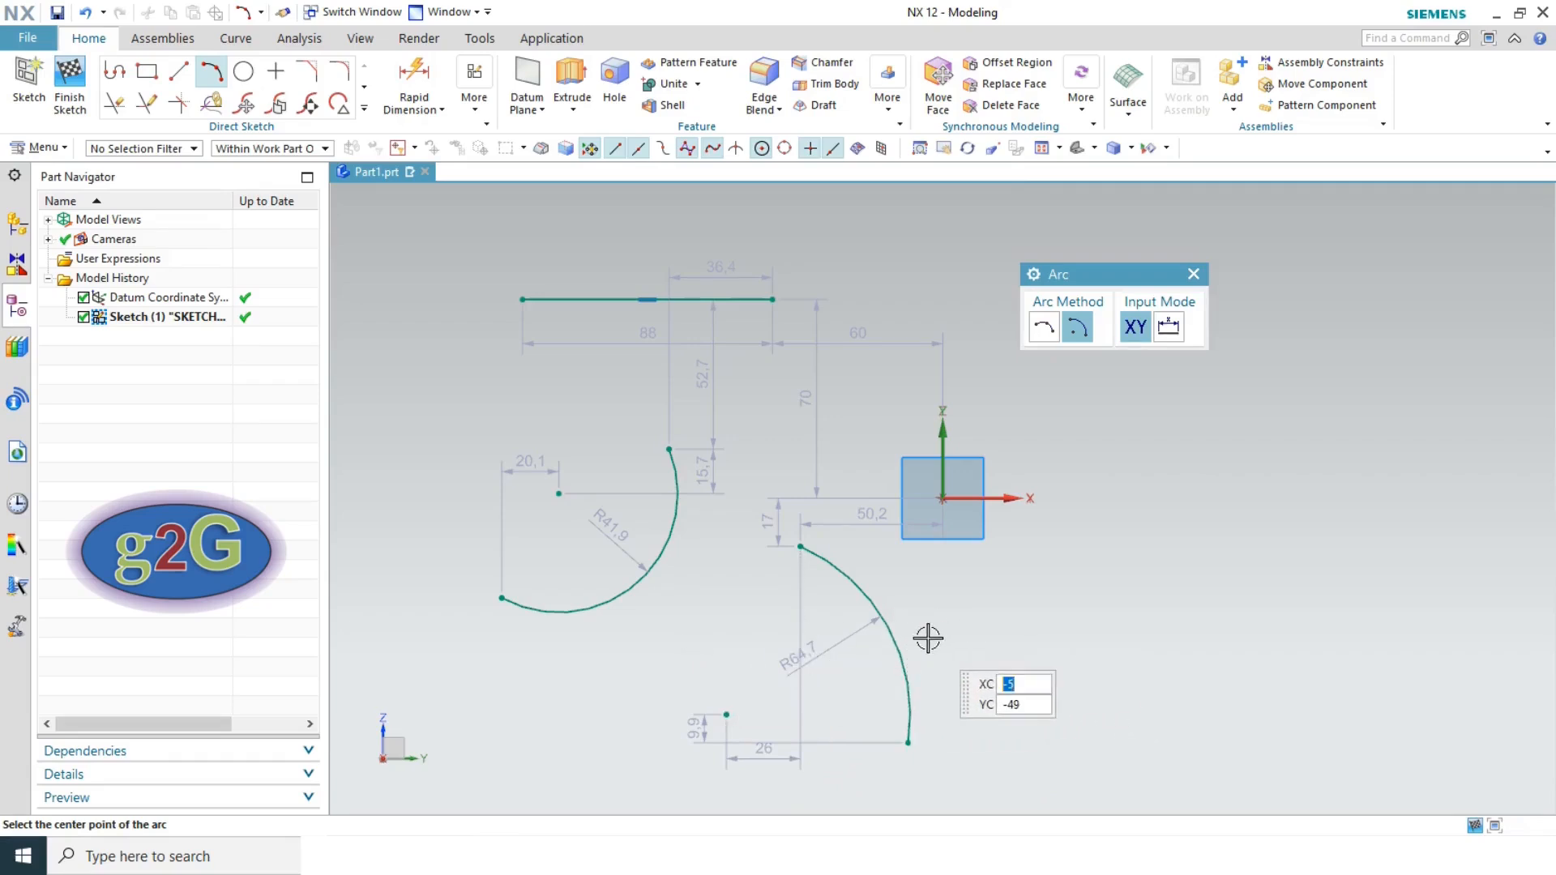
key(Escape)
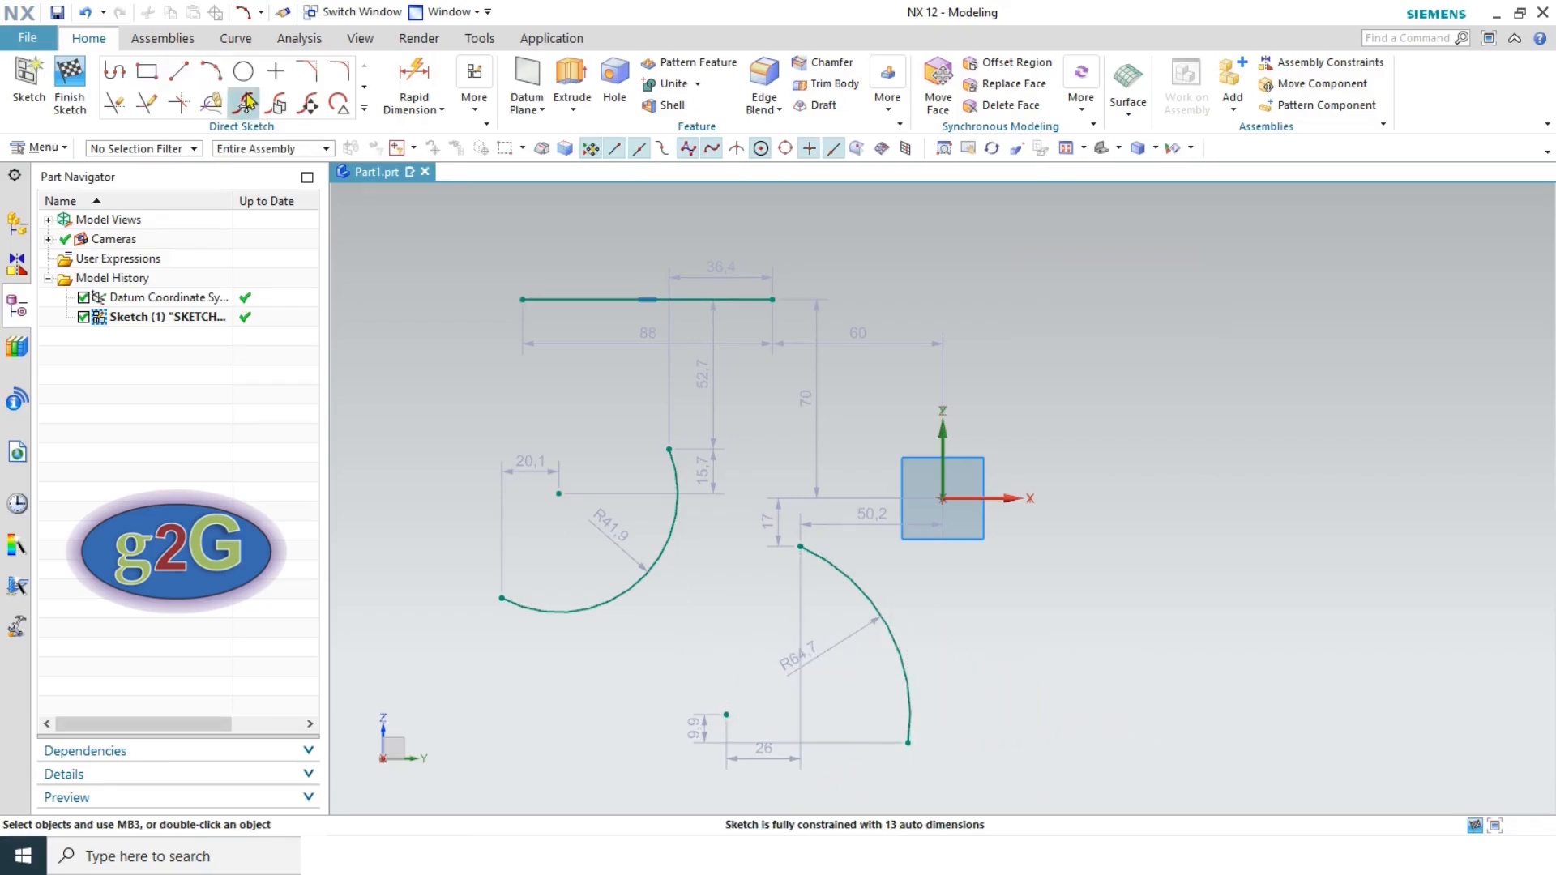
click(364, 111)
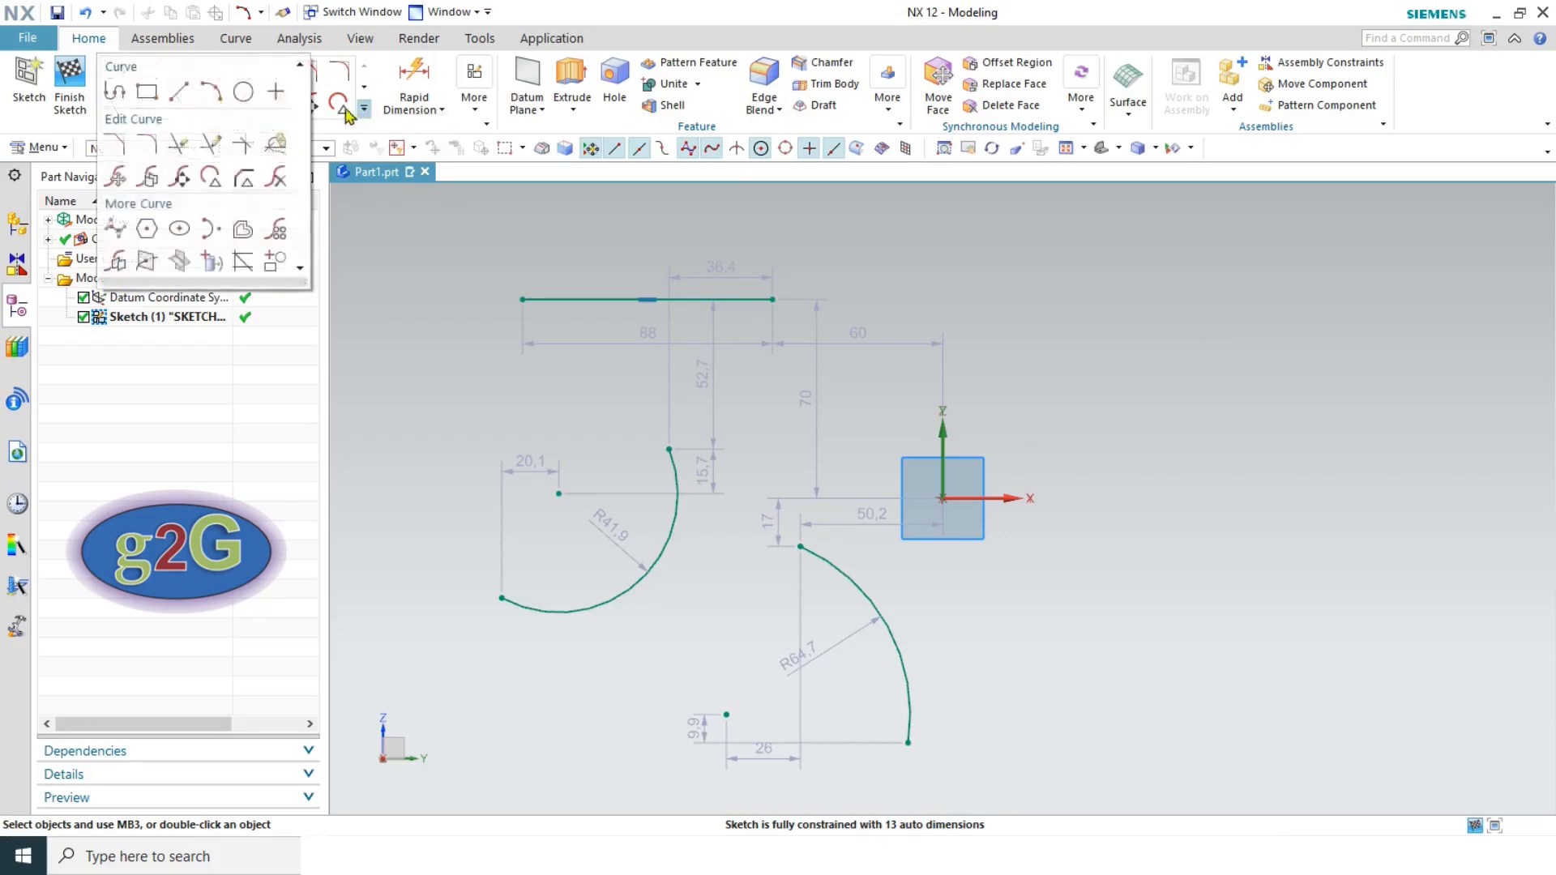
click(245, 93)
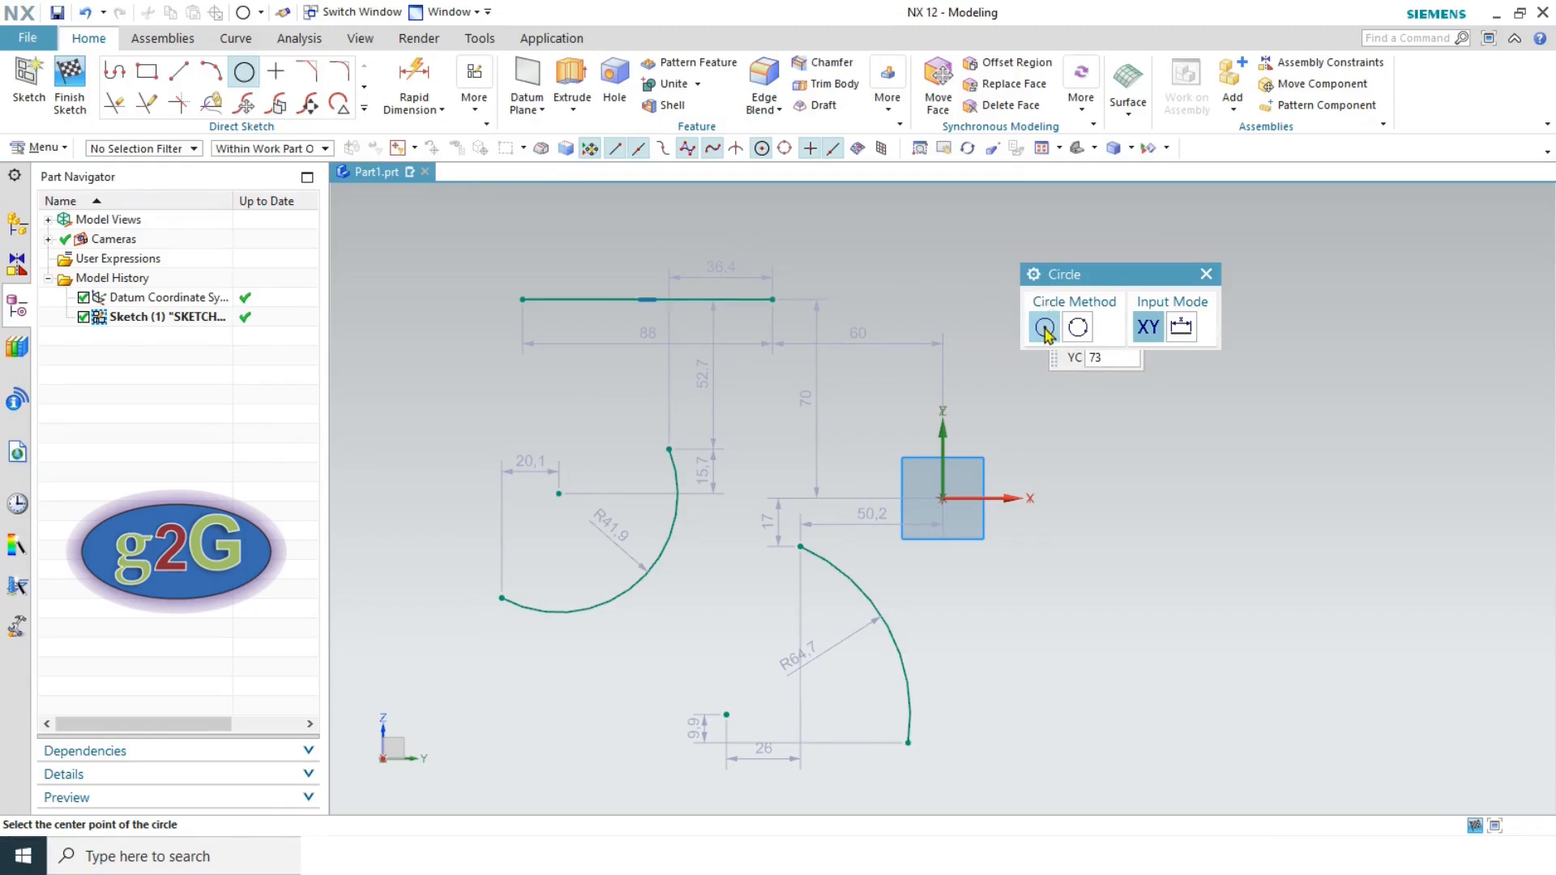
key(Escape)
- Delete the horizontal line and both arcs from the sketch
click(544, 295)
key(Delete)
click(669, 544)
key(Delete)
click(822, 559)
key(Delete)
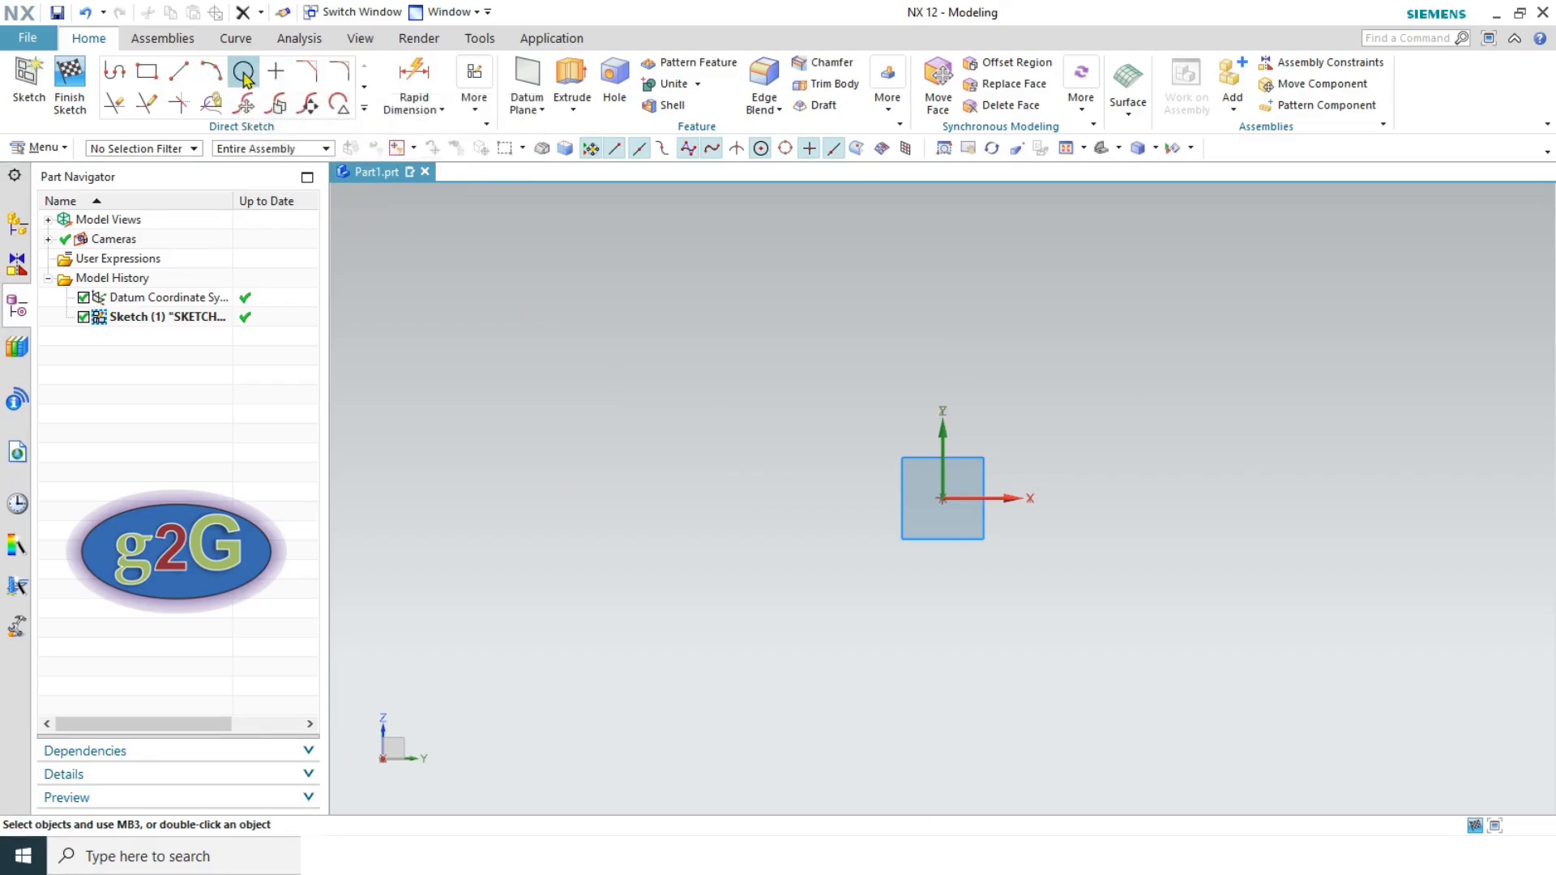
- Draw a circle by centre and diameter, about 74.2 mm across, centred about 105.6 mm left of and 25.2 mm above the origin, and delete it
click(252, 77)
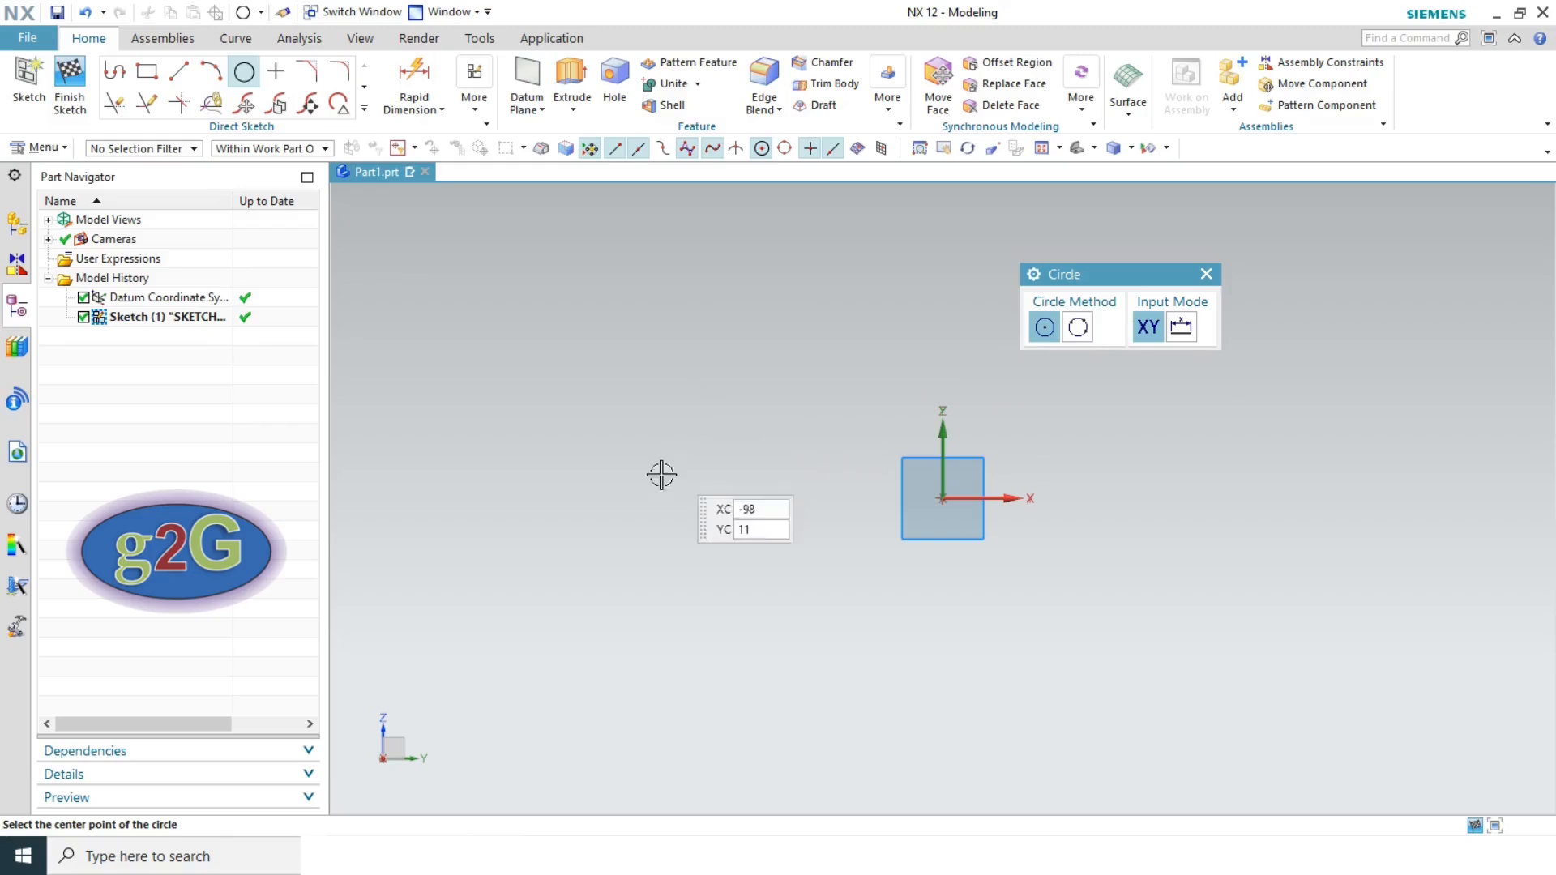
click(643, 427)
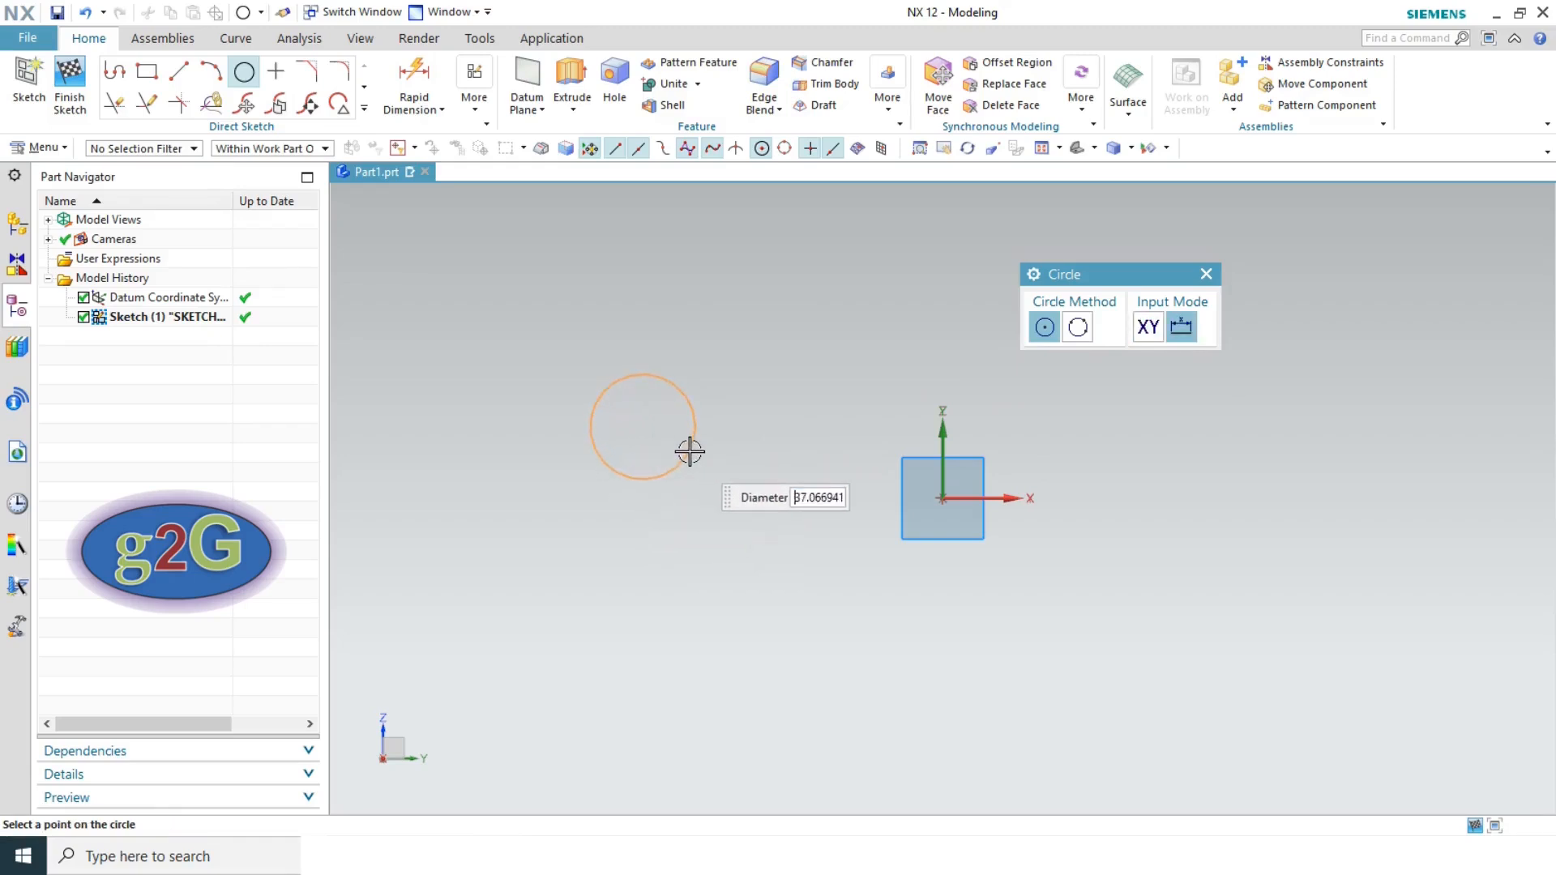
click(727, 491)
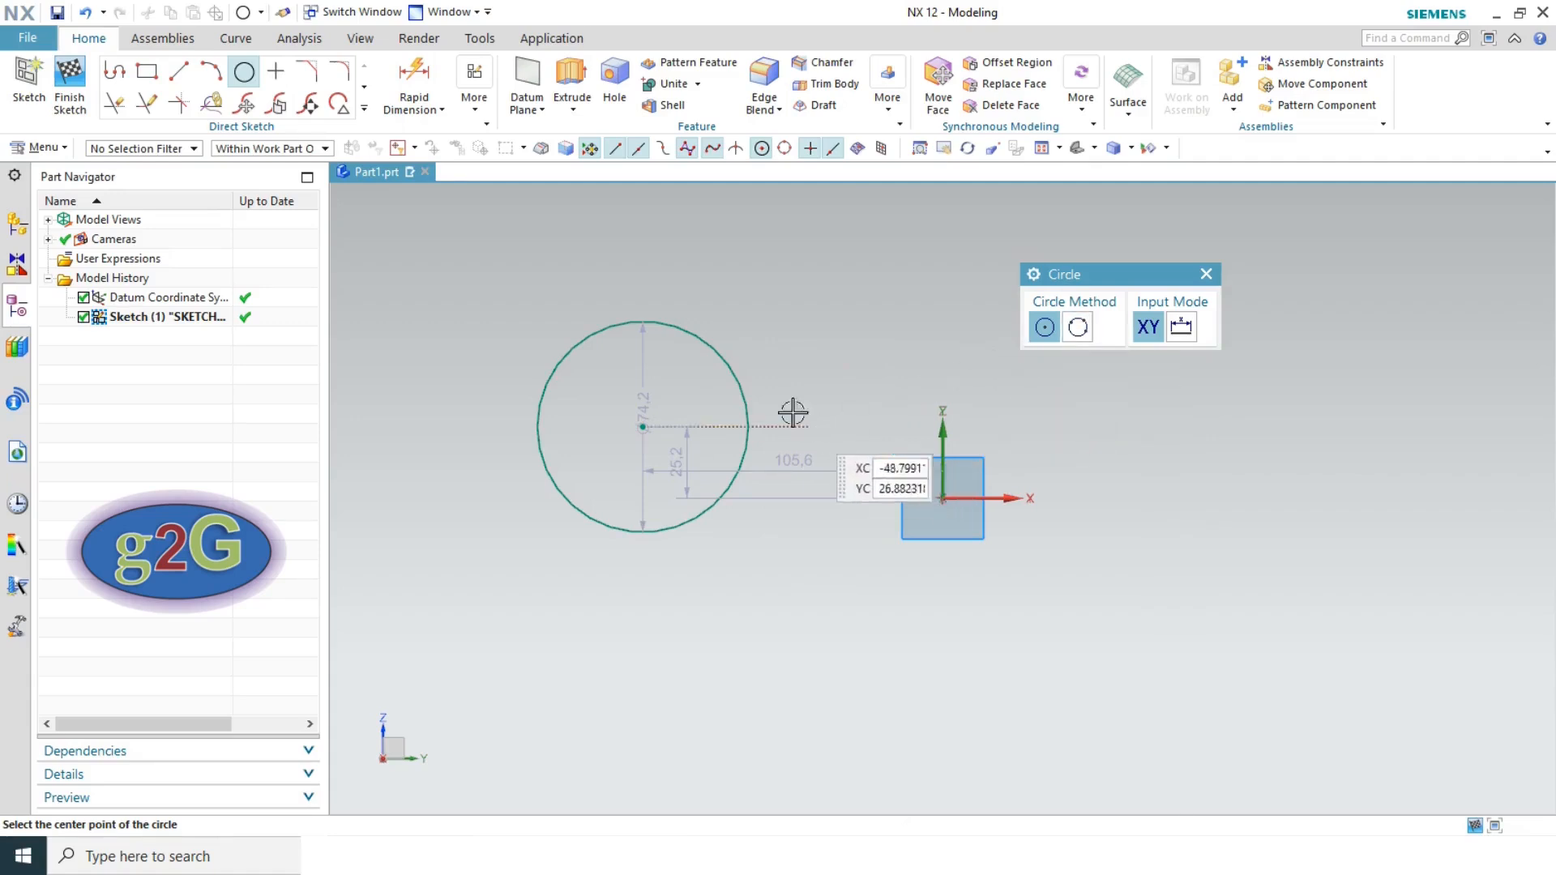
key(Escape)
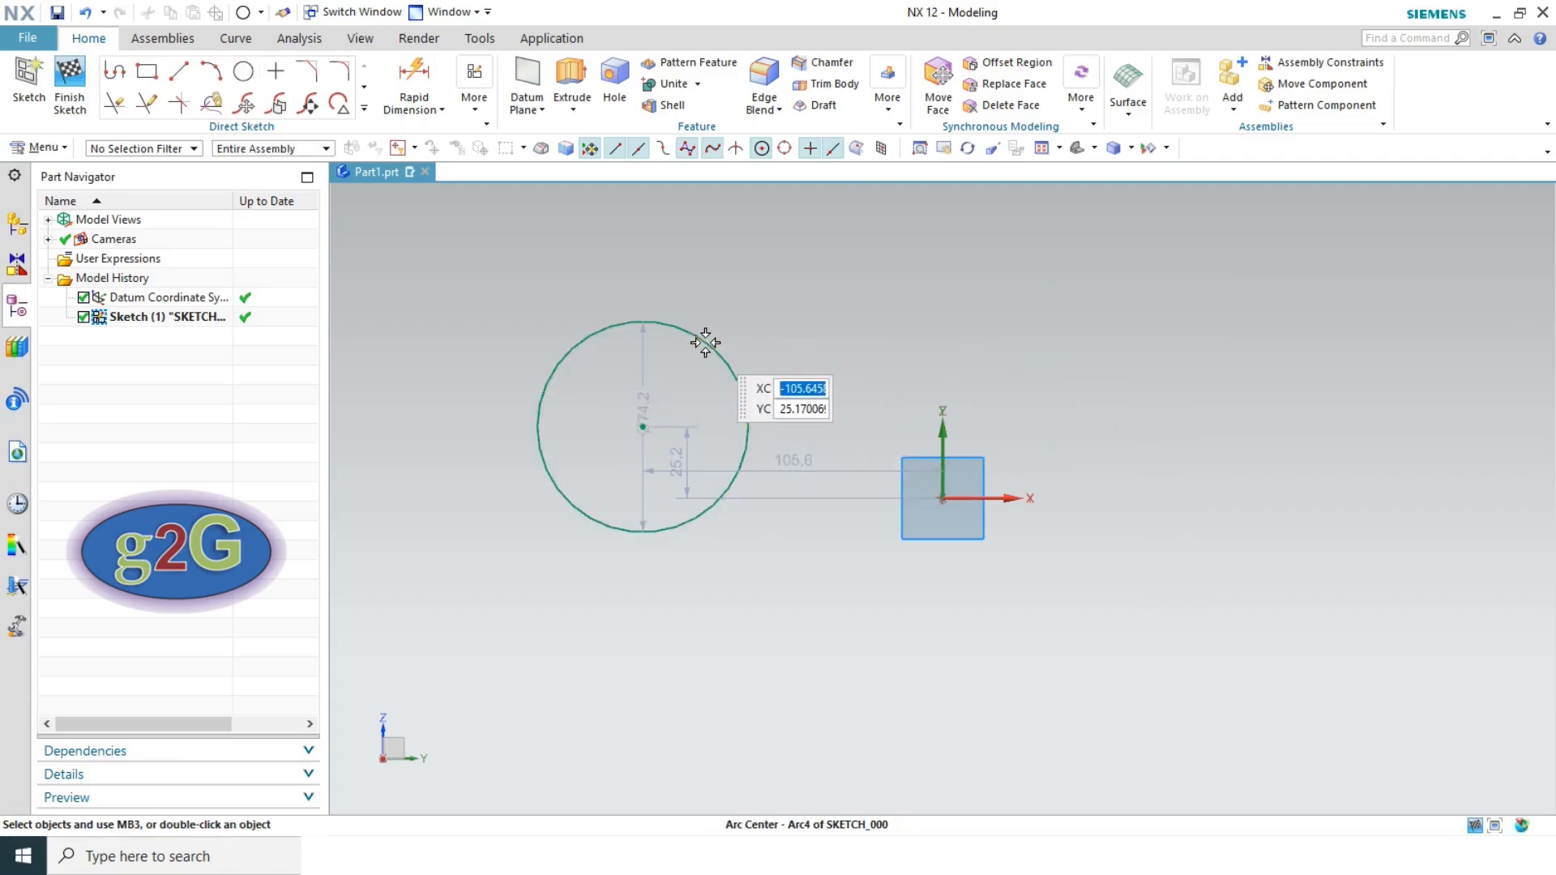
click(702, 332)
key(Delete)
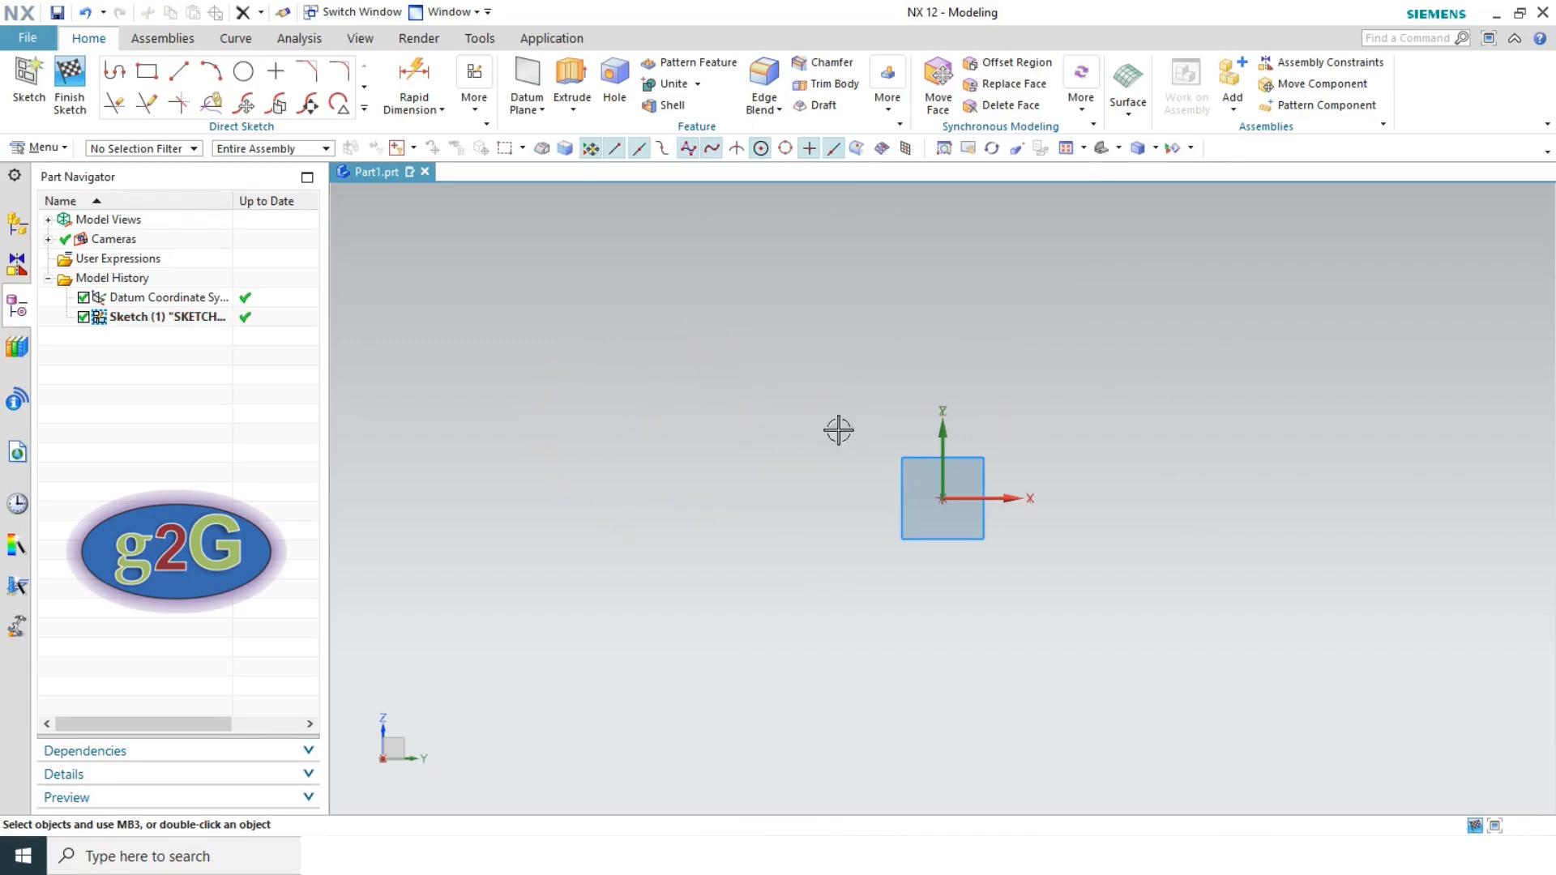
- Draw a circle by three points, about 122.2 mm in diameter, above and left of the sketch origin, and undo it
click(243, 71)
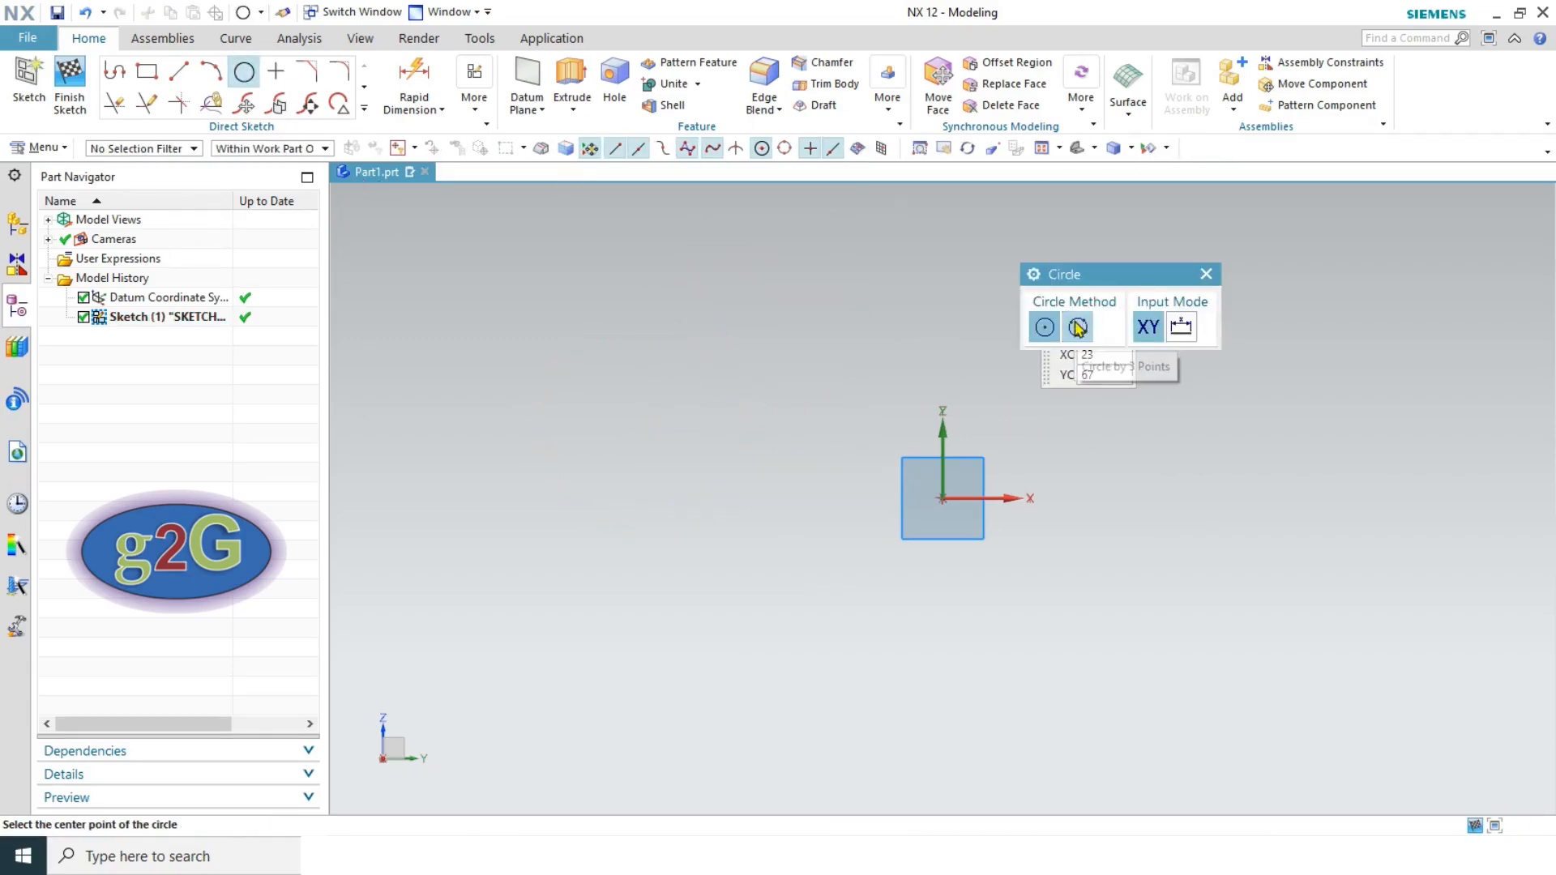
click(1076, 327)
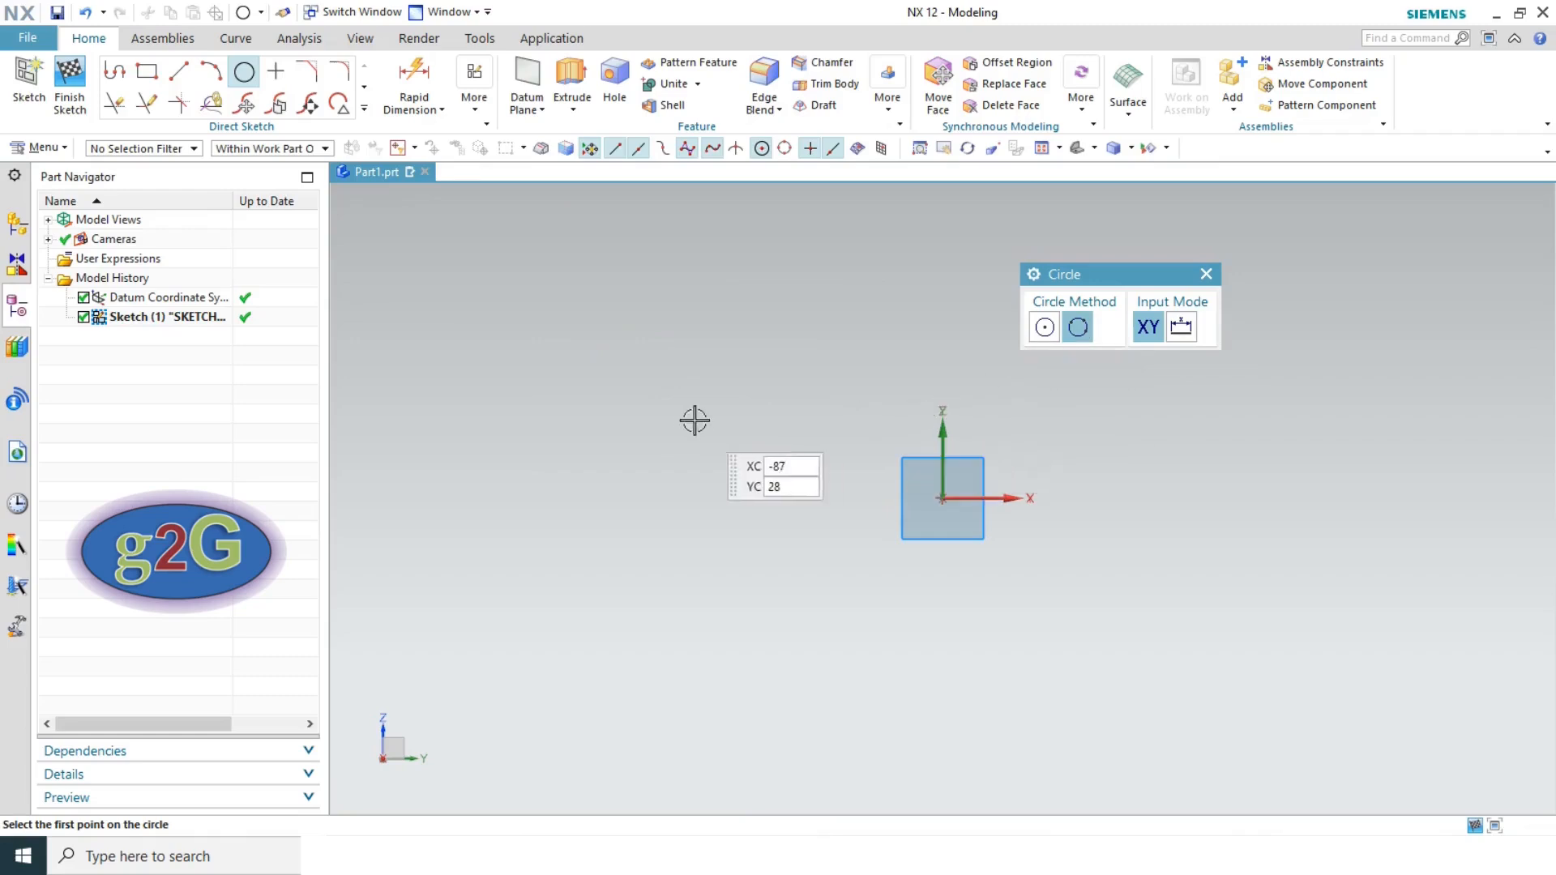
click(508, 380)
click(833, 362)
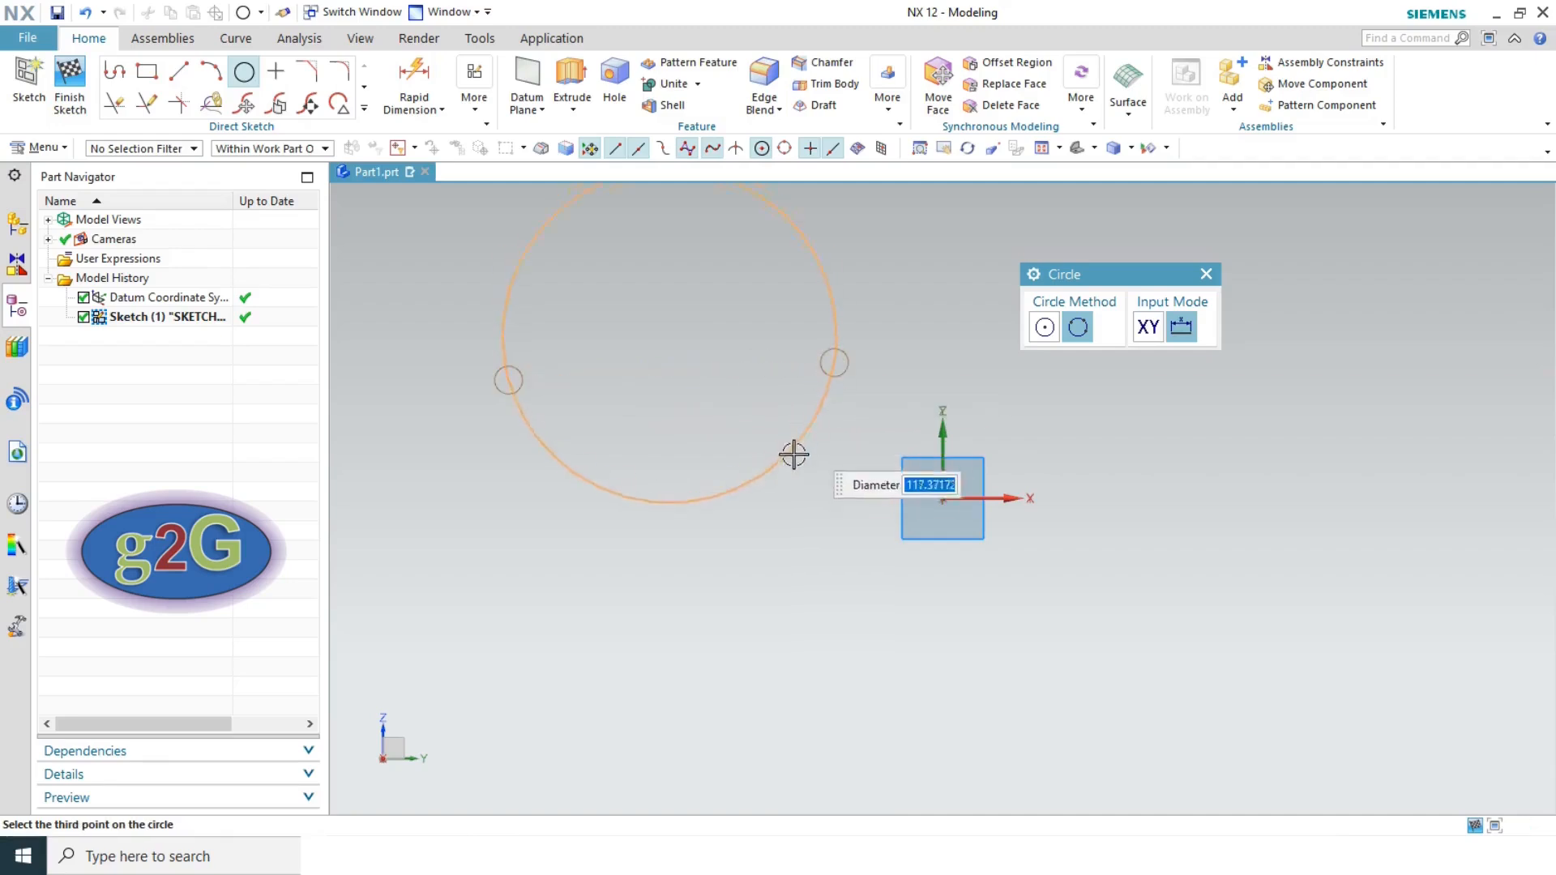
click(694, 600)
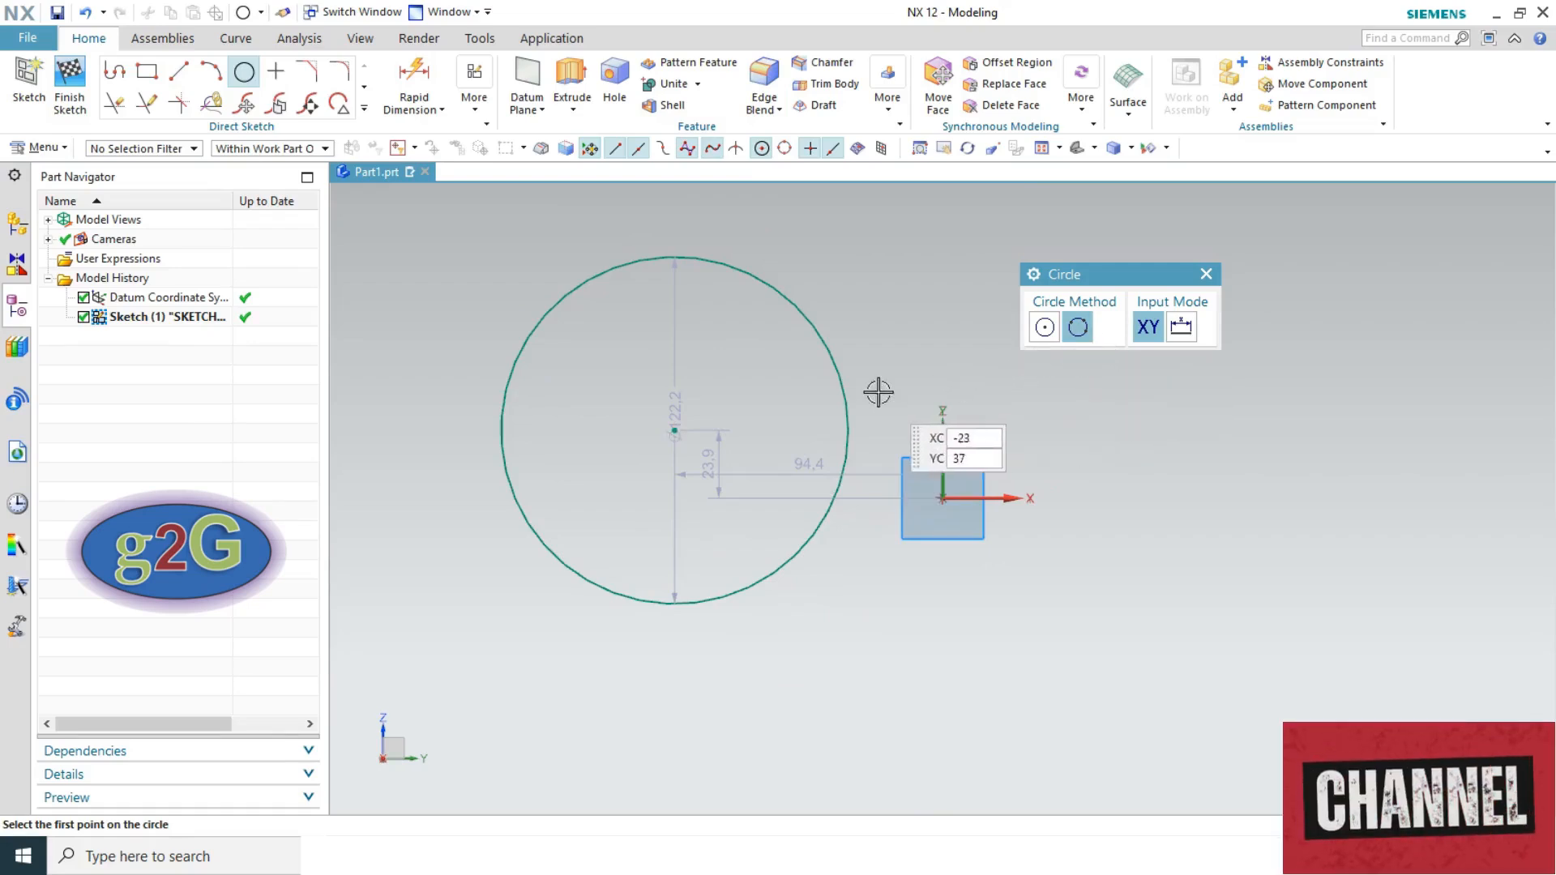
key(Escape)
key(ctrl+z)
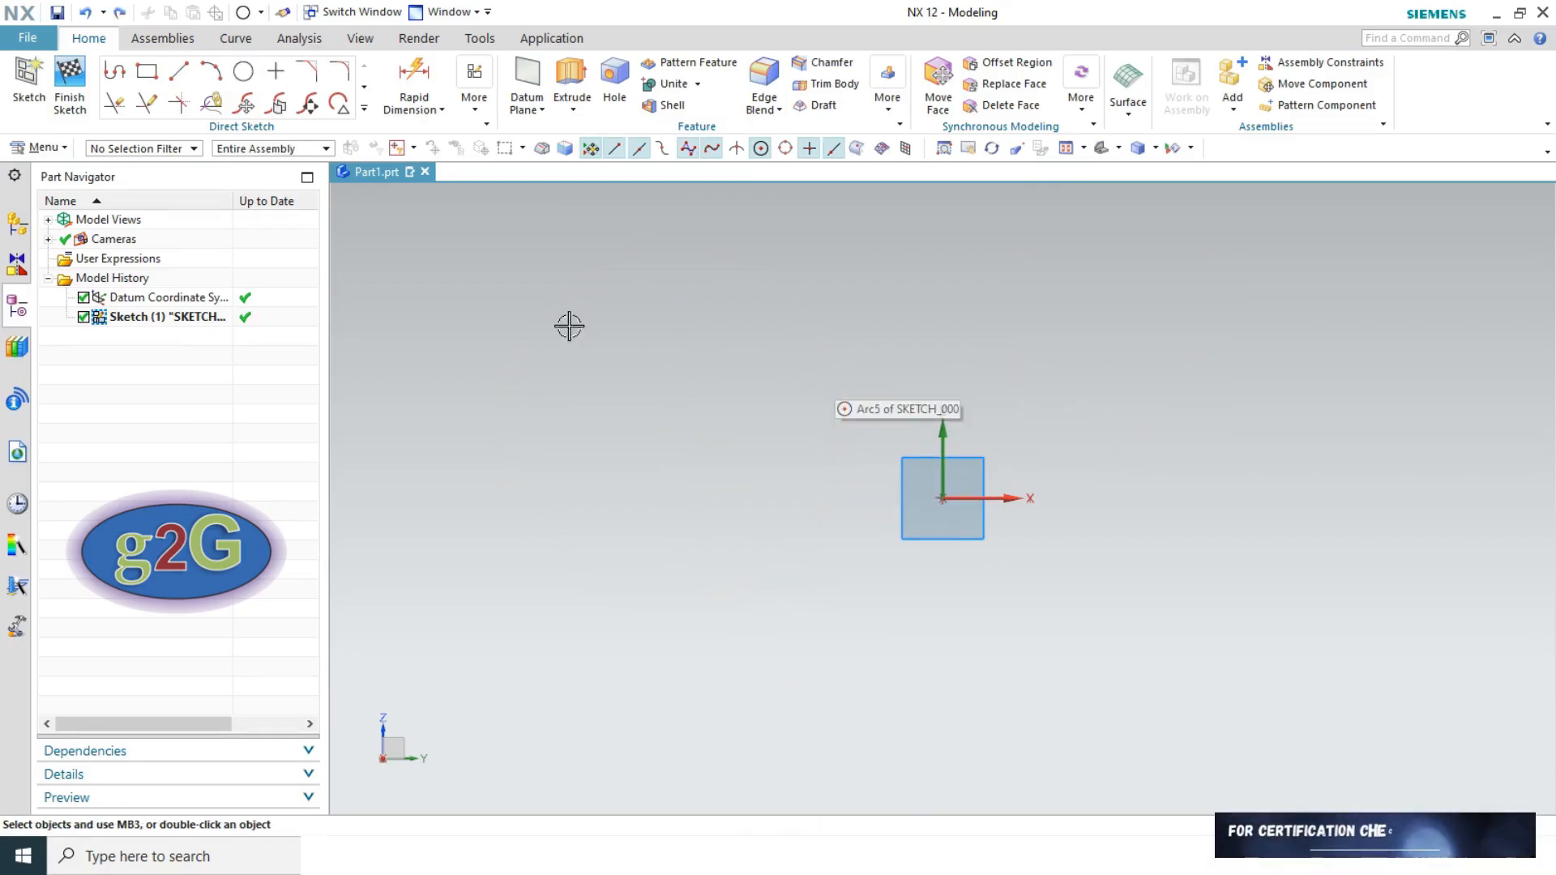
- Place four scattered sketch points left of the origin, at horizontal distances from about 58 to 143 mm
click(364, 106)
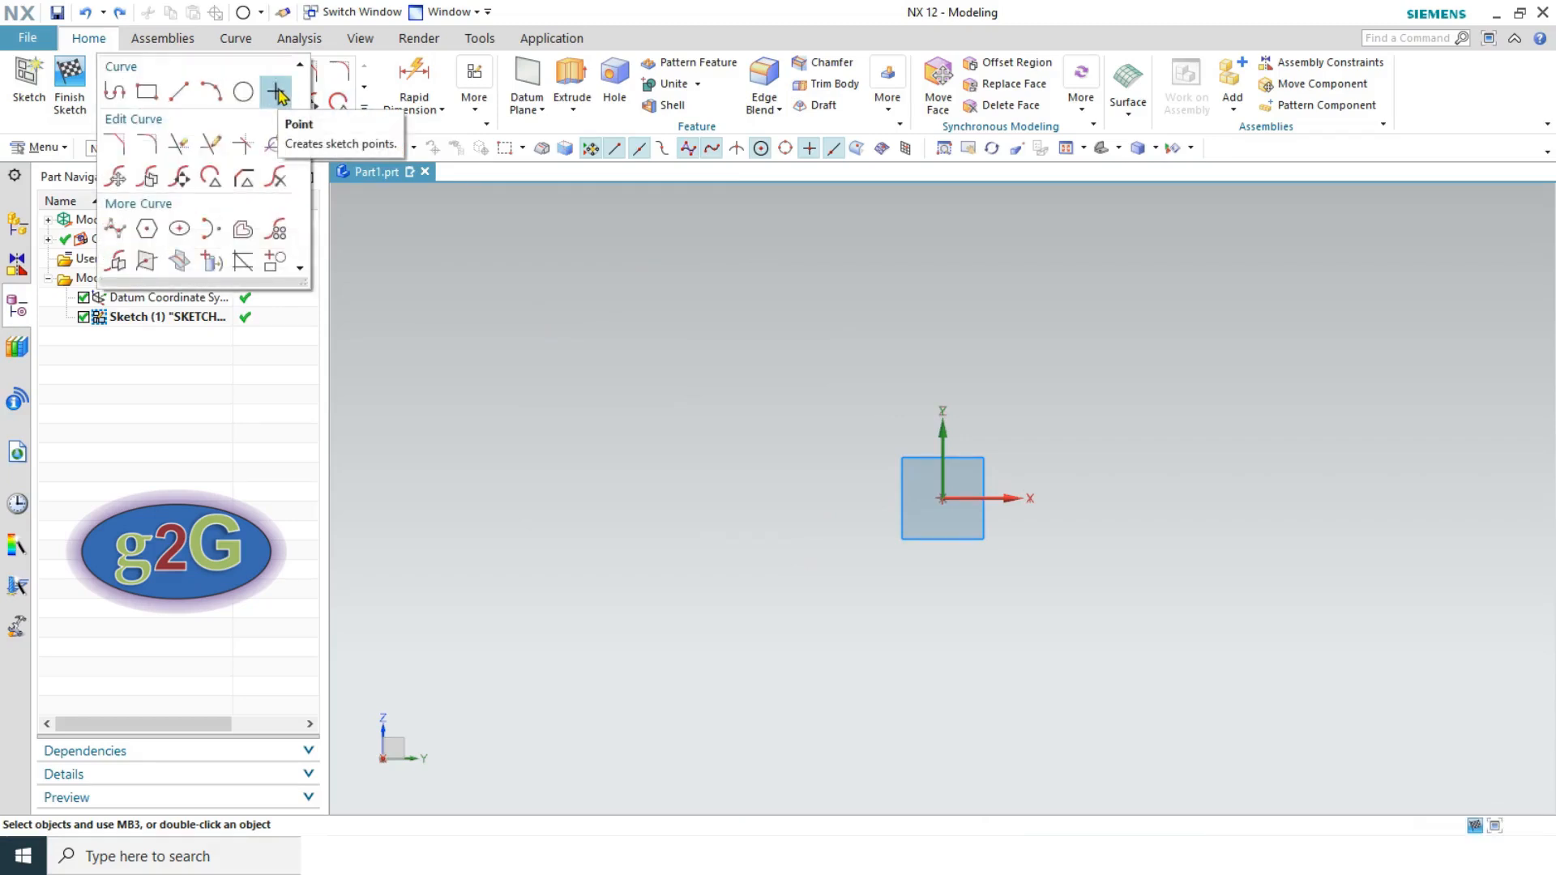
click(276, 94)
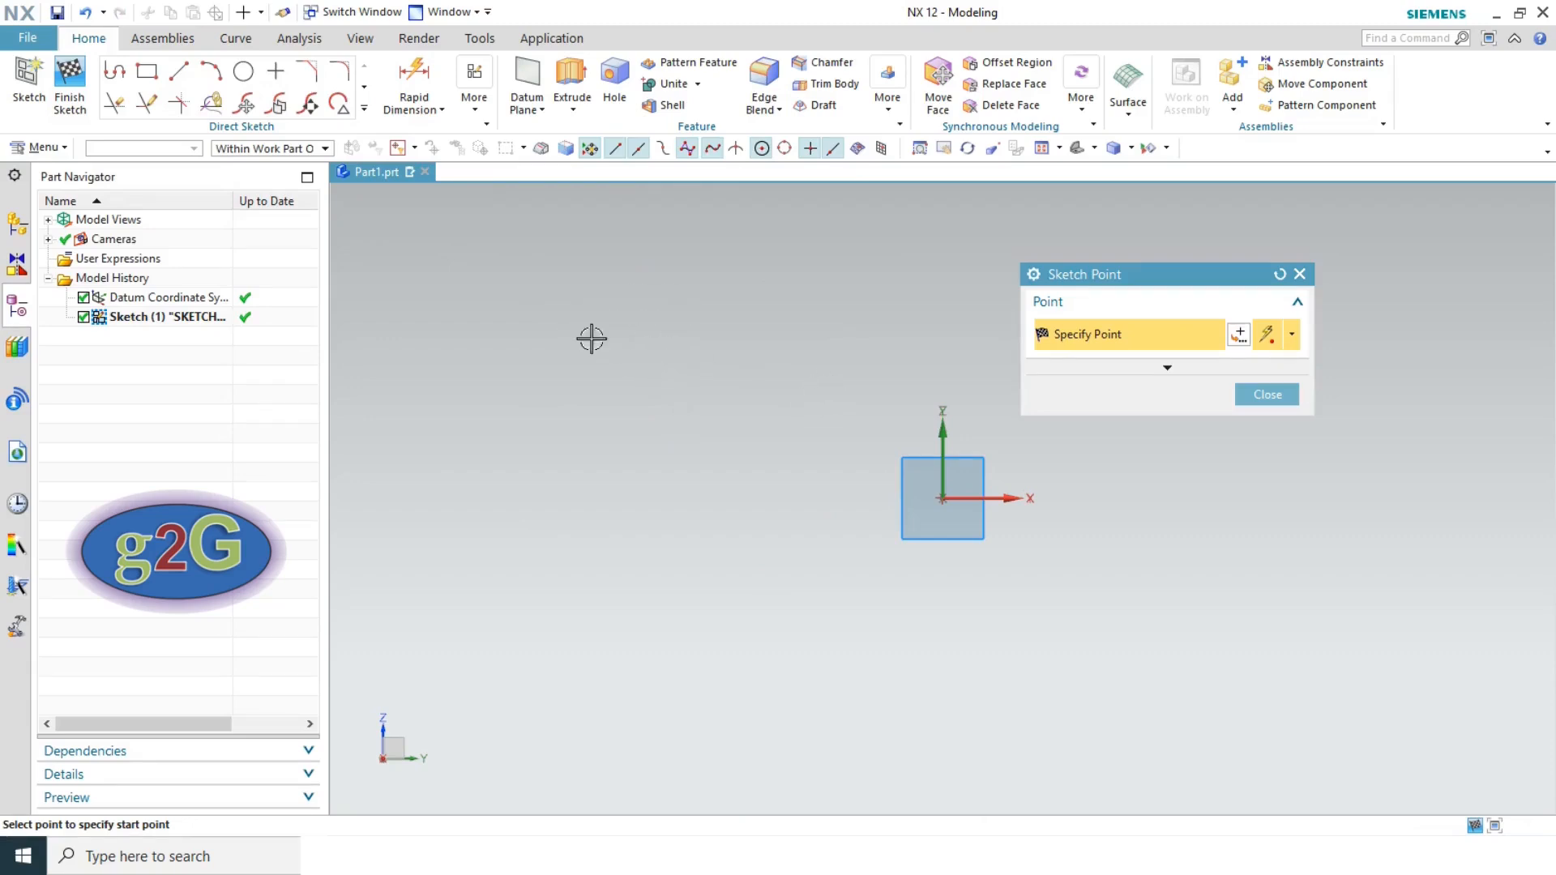
click(762, 498)
click(536, 485)
click(779, 292)
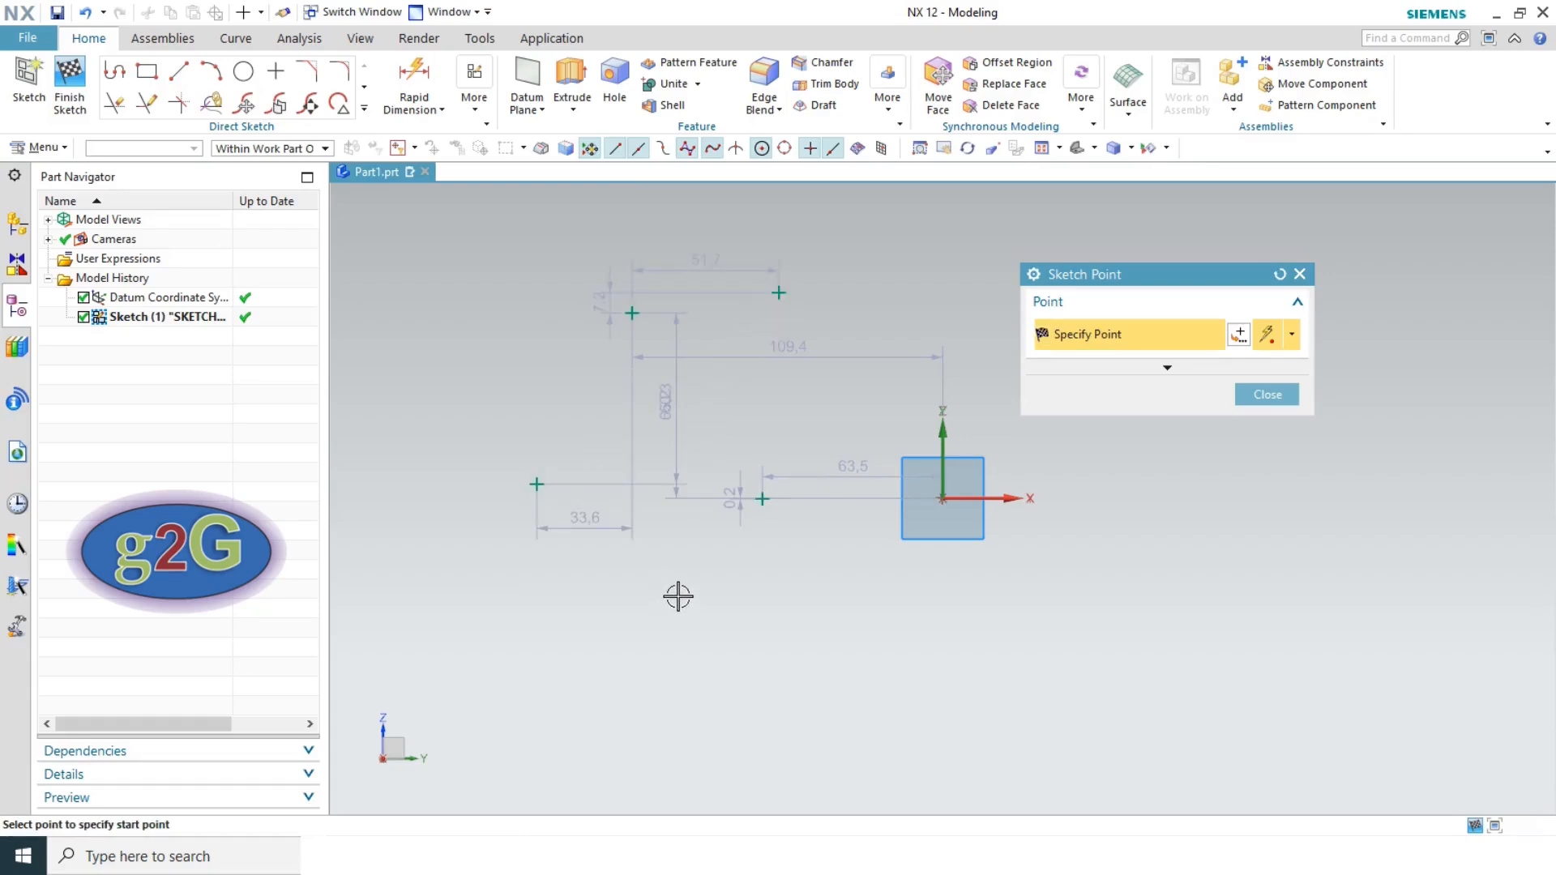
click(1267, 395)
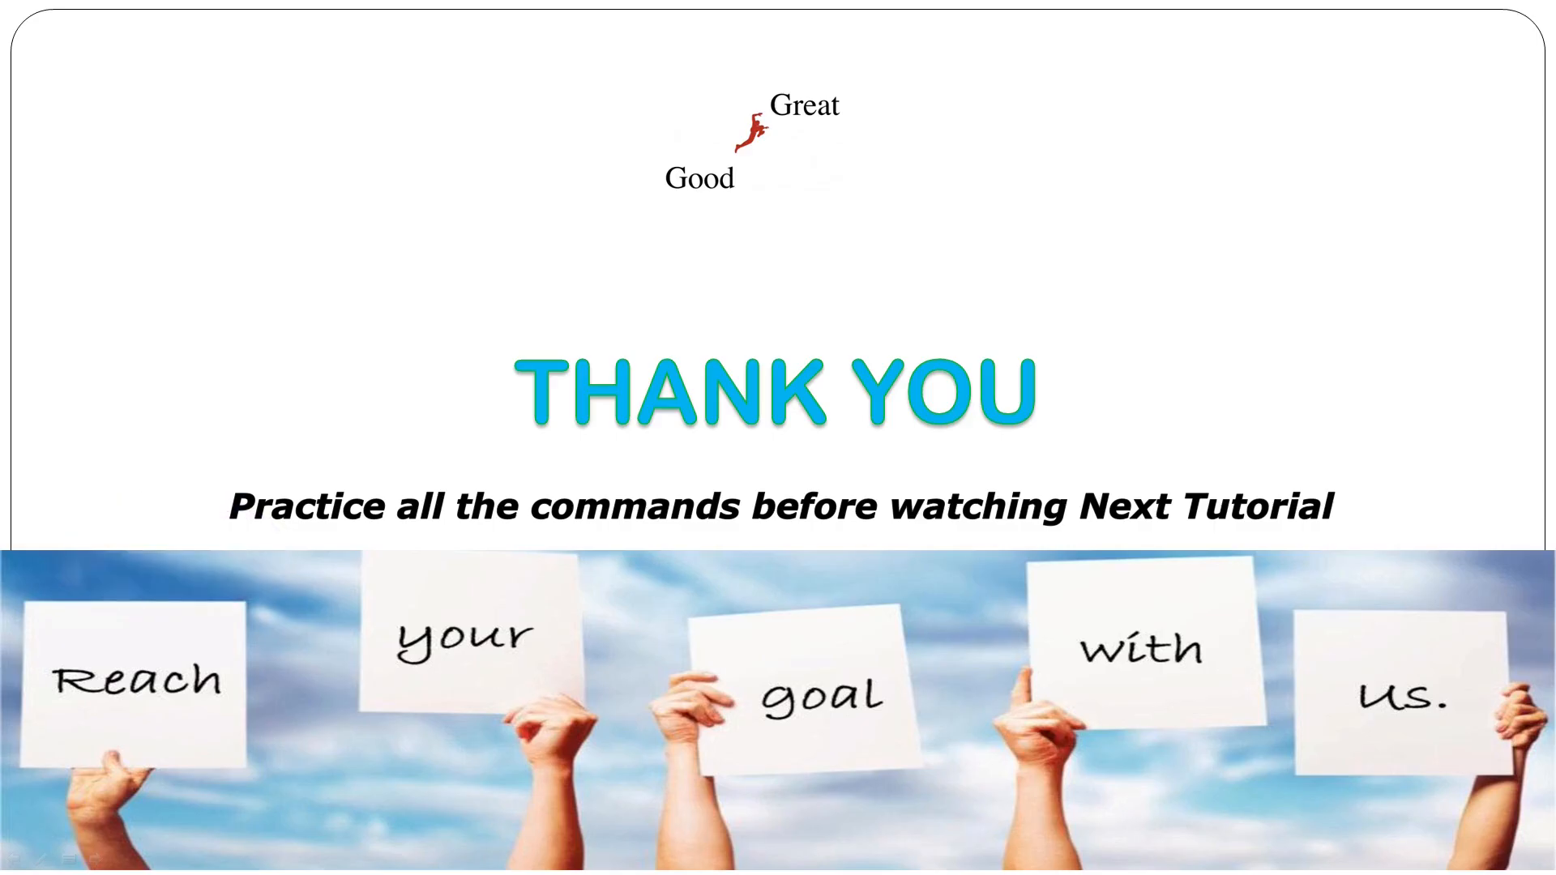